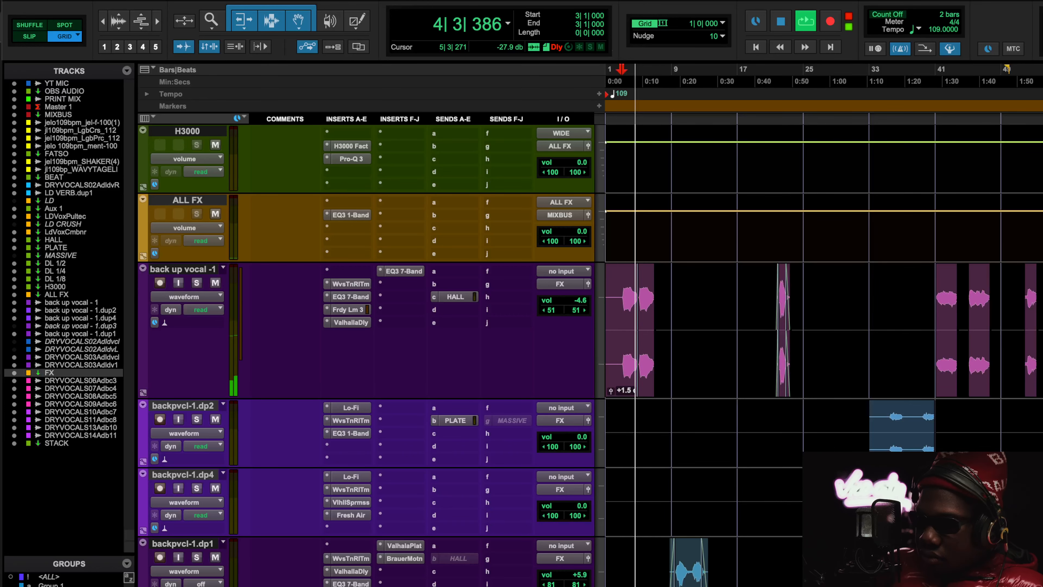
Inspect the ValhallaDelay plug-in on the backpvcl-1.dp1 track during playback, and close its window.
scroll(768, 326, "down", 5)
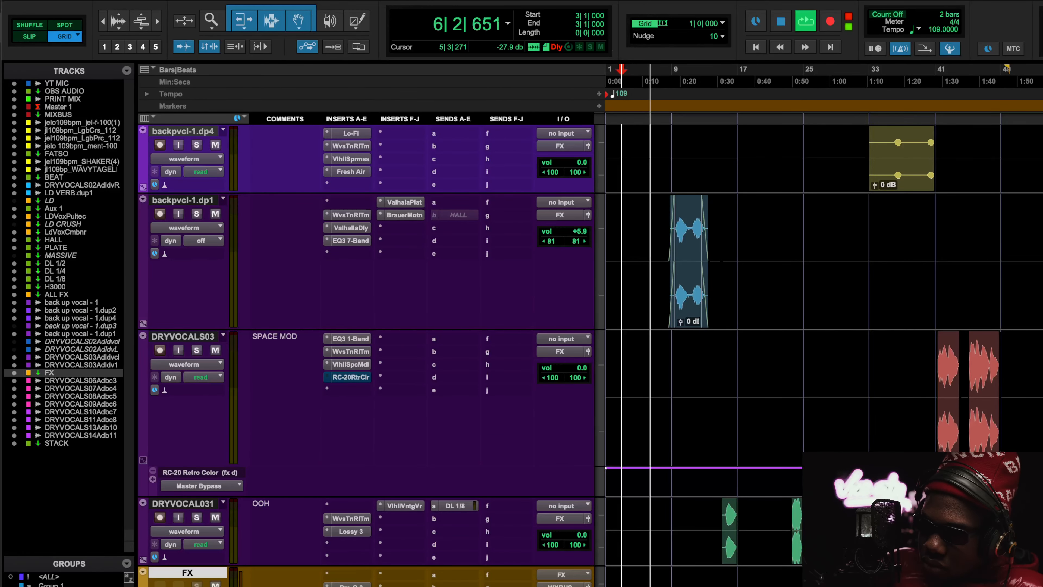
scroll(792, 432, "down", 4)
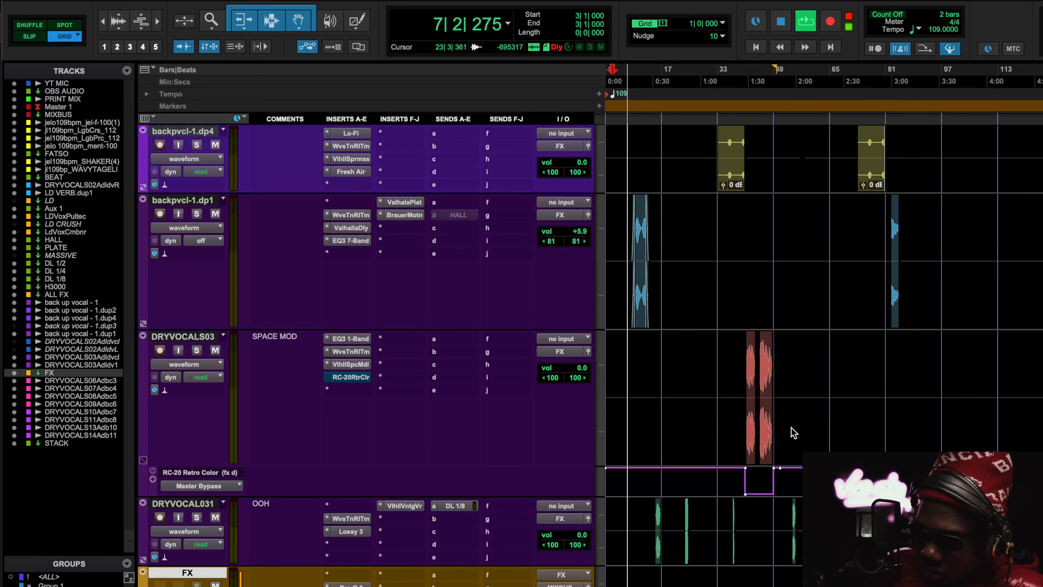
scroll(788, 373, "up", 4)
scroll(792, 377, "down", 3)
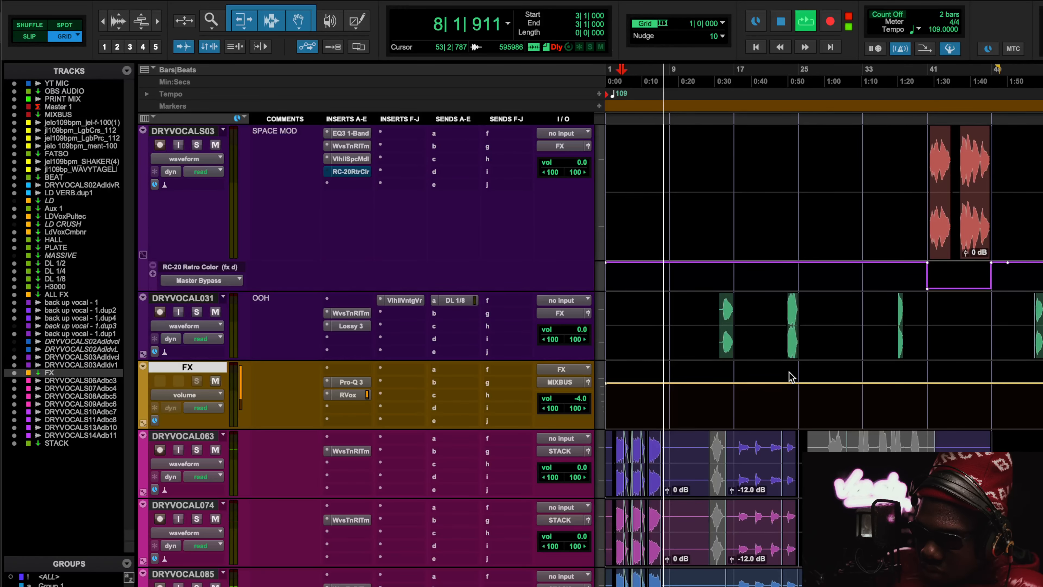
scroll(792, 377, "up", 2)
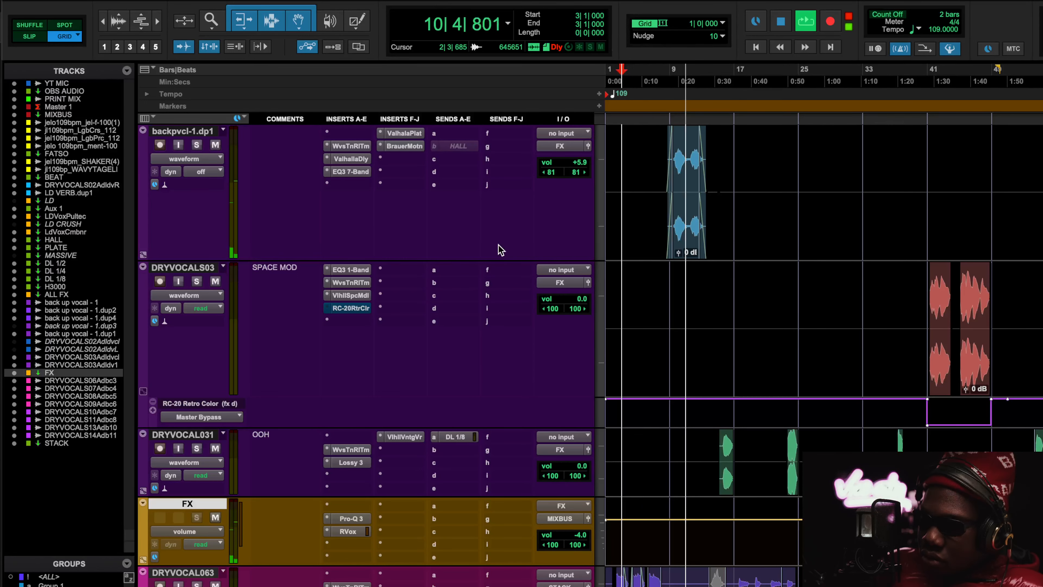
left_click(353, 161)
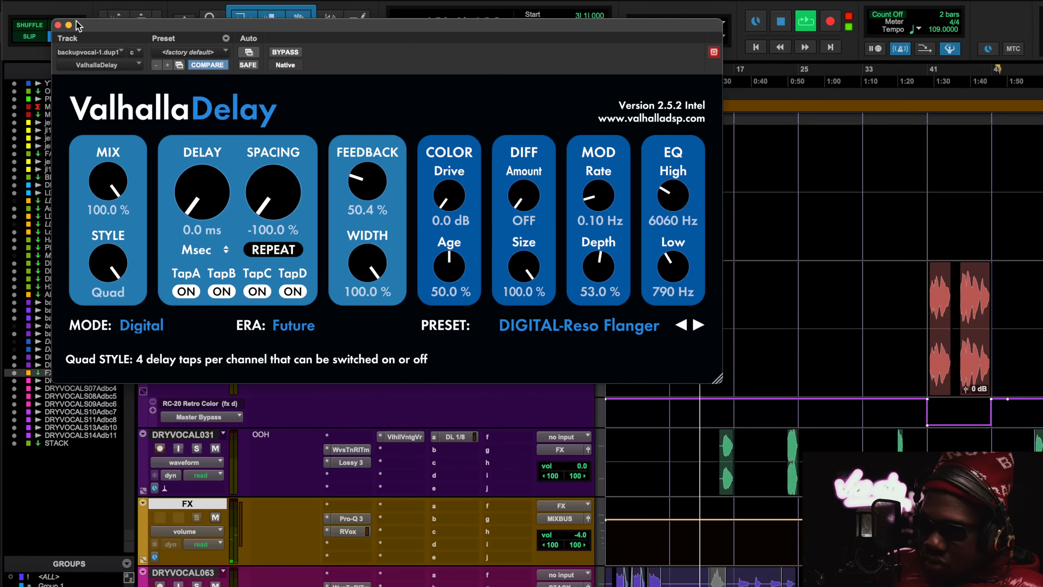
left_click(58, 25)
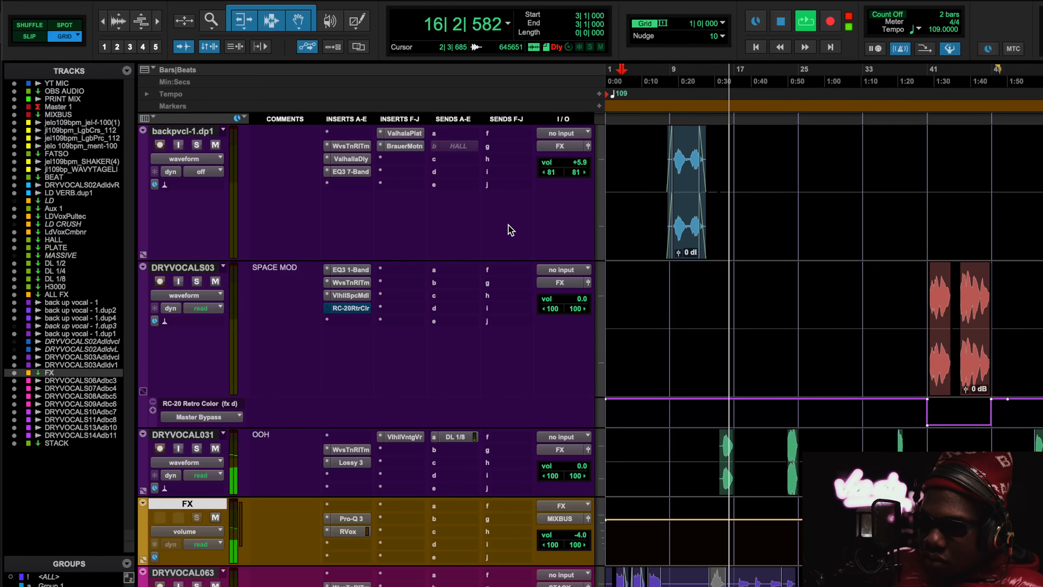
Inspect the Lossy 3 plug-in and the Valhalla vintage reverb on the DRYVOCAL031 "OOH" track, and close the plug-in window.
left_click(360, 466)
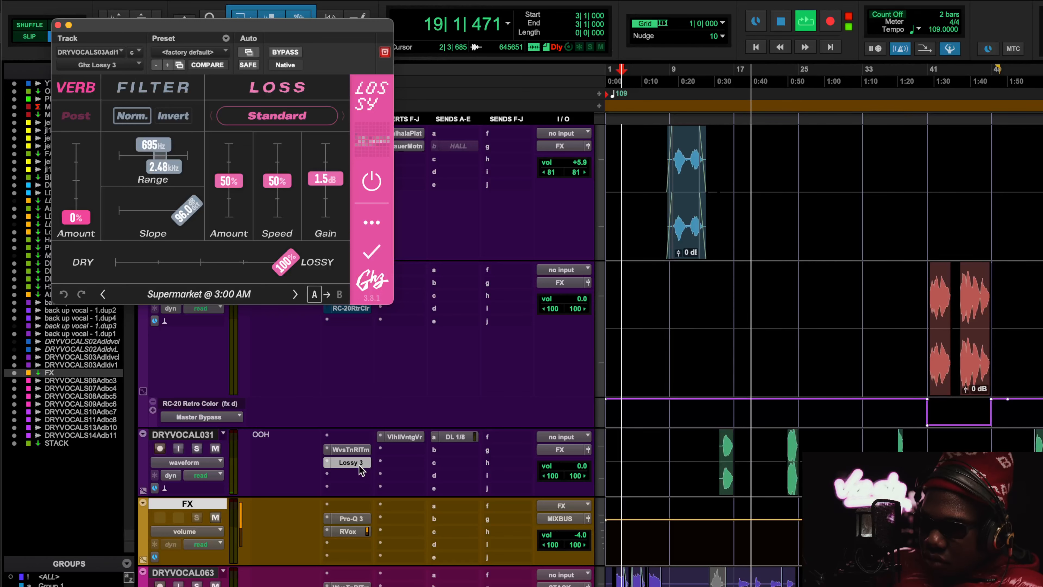
left_click(416, 438)
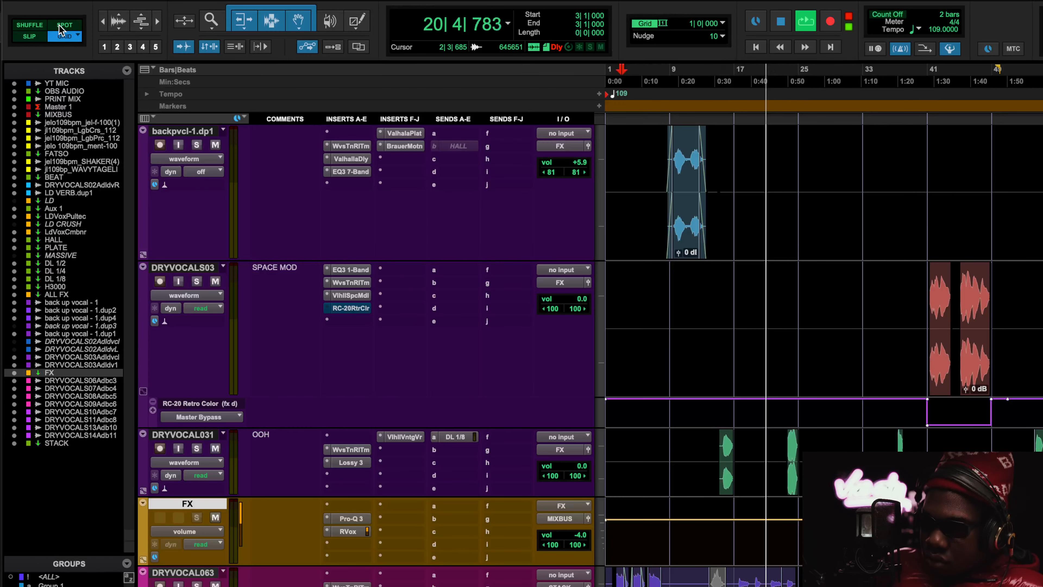
left_click(58, 26)
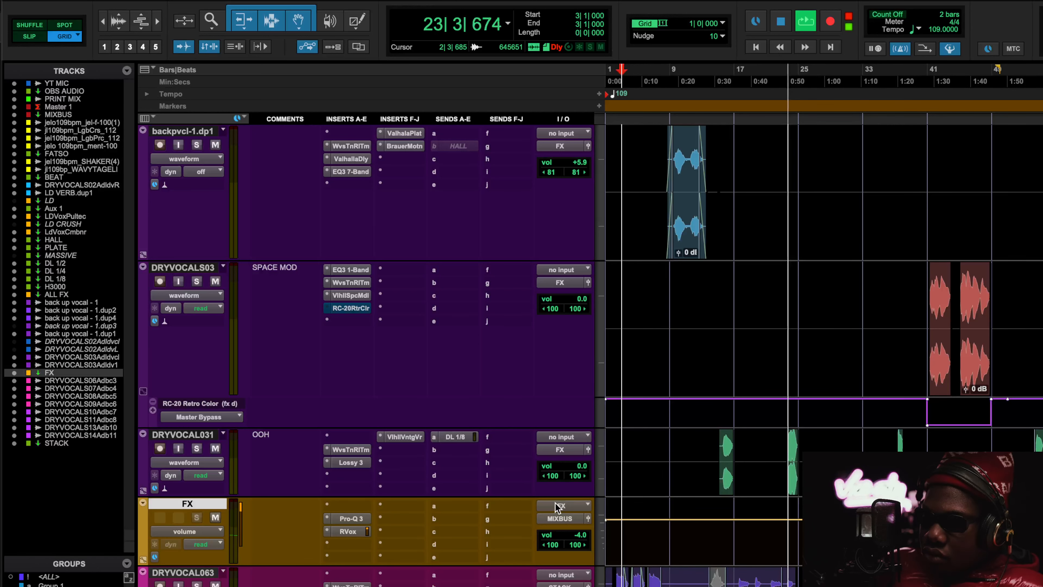
Inspect the RVox compressor settings on the FX bus and close the plug-in.
scroll(780, 460, "right", 5)
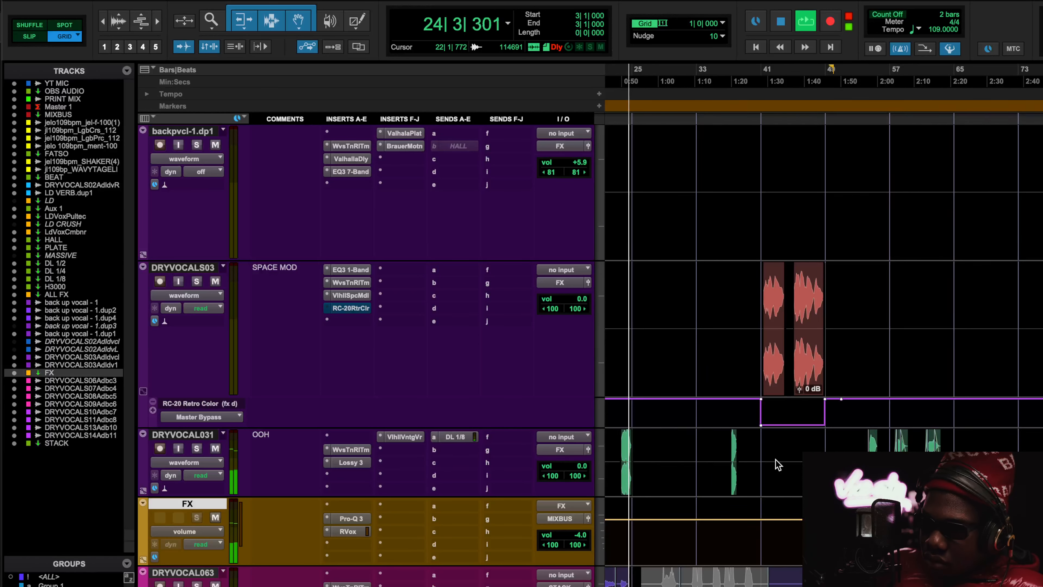
scroll(779, 464, "left", 2)
scroll(777, 465, "down", 3)
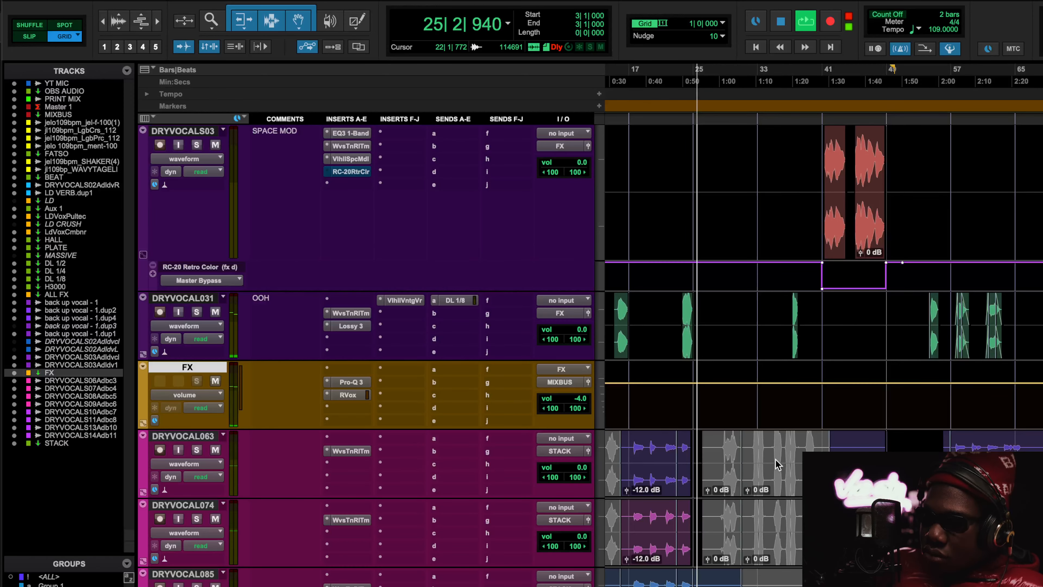
left_click(348, 394)
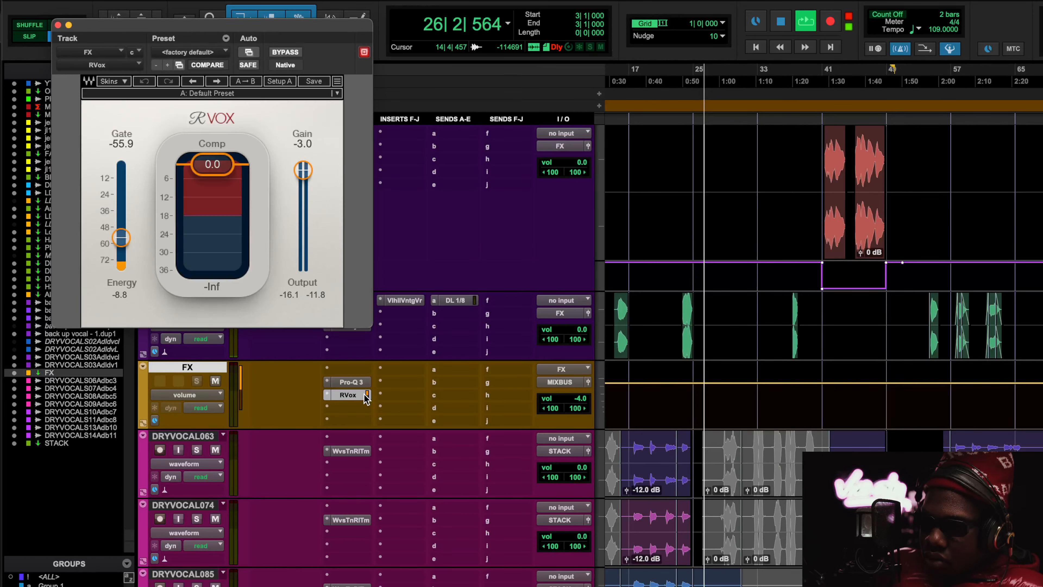
left_click(58, 24)
Inspect the Pro-Q 3 equalizer curve on the FX bus and close the plug-in.
scroll(772, 370, "up", 5)
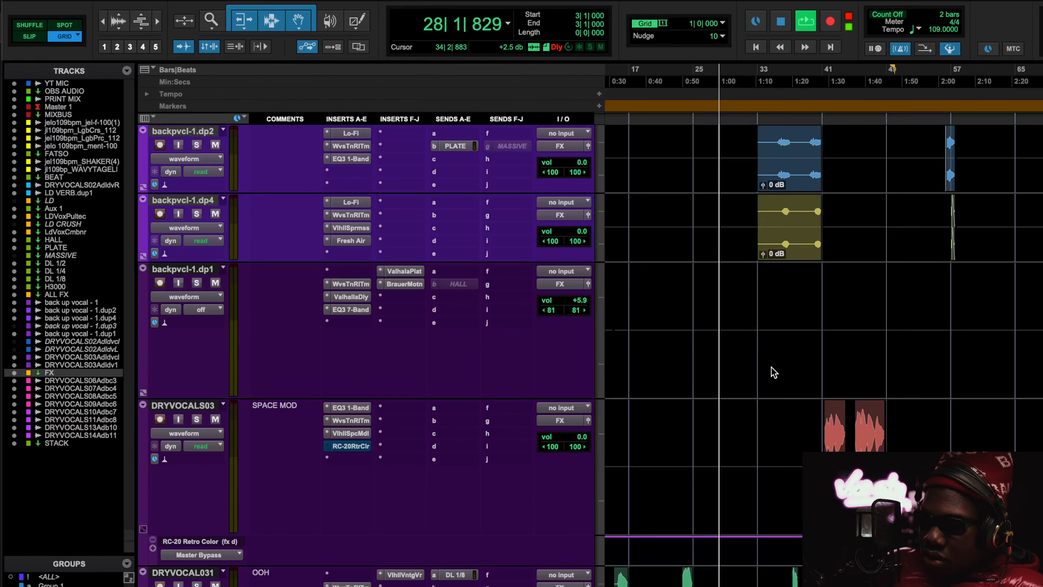
scroll(771, 368, "down", 1)
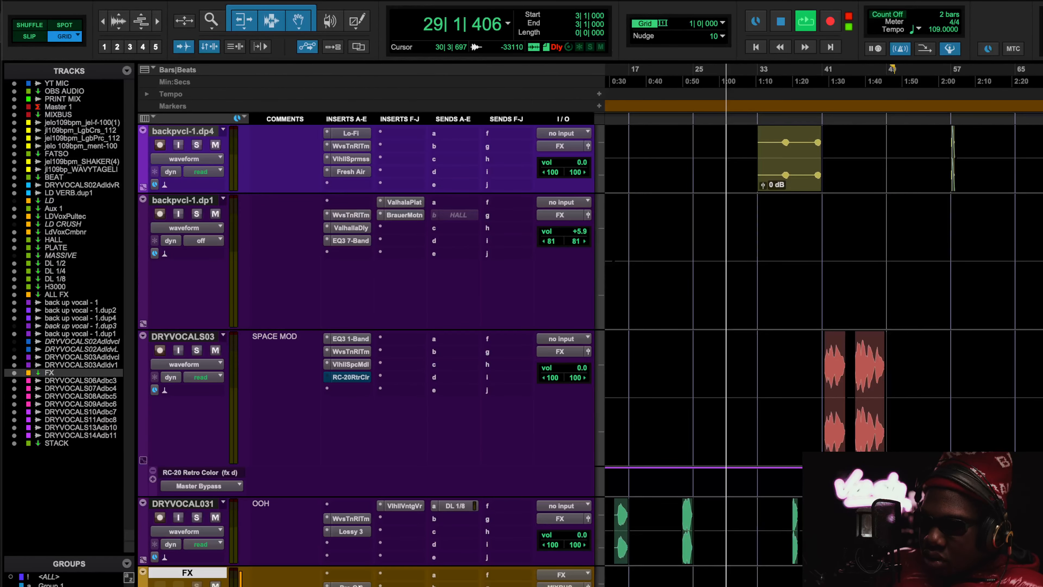
left_click(353, 583)
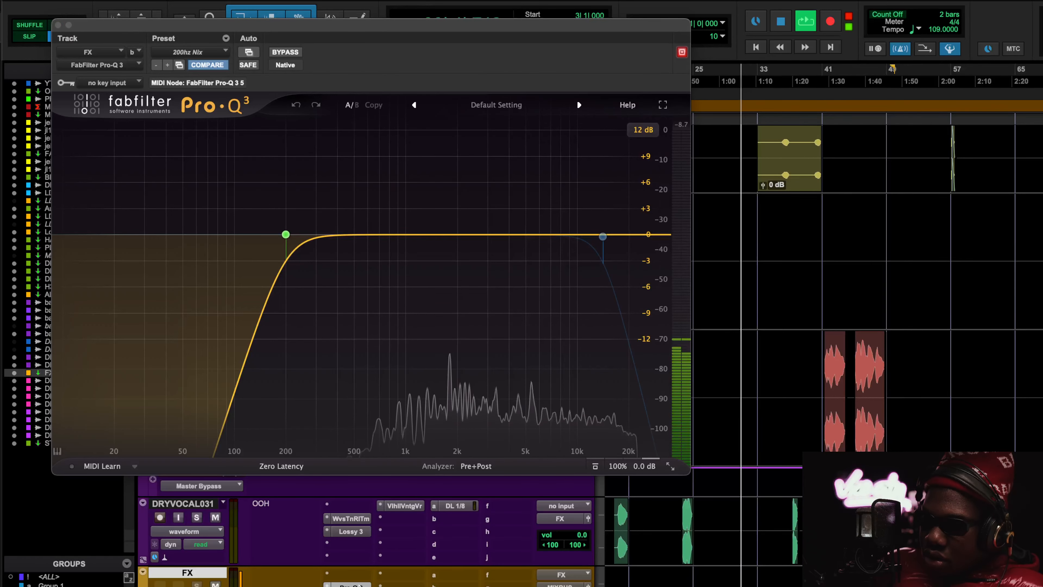
left_click(359, 585)
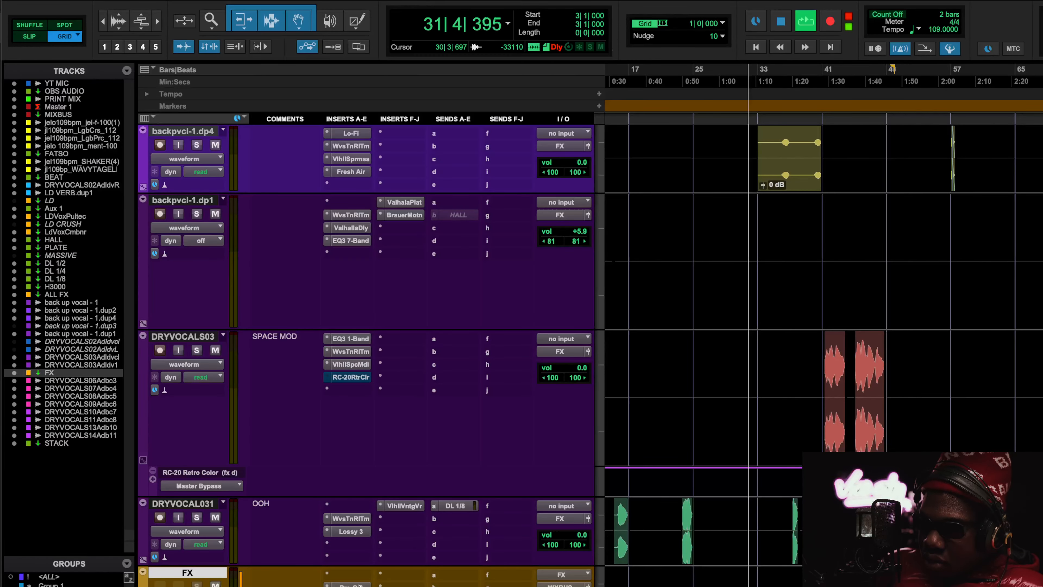
Stop playback and look over the background vocal, stacked vocal and effects return tracks with their inserts and sends.
scroll(633, 339, "up", 1)
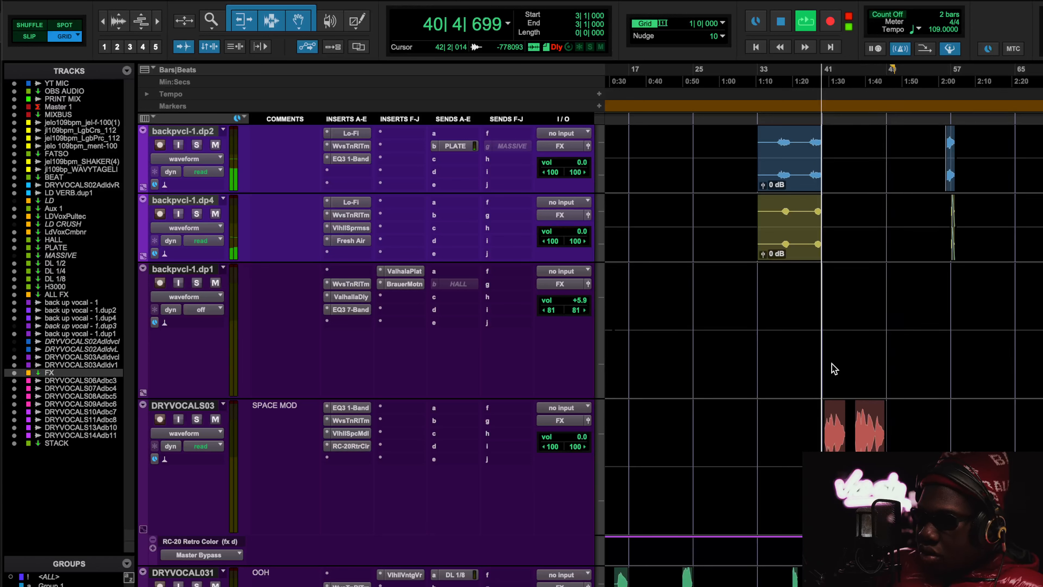
key("space")
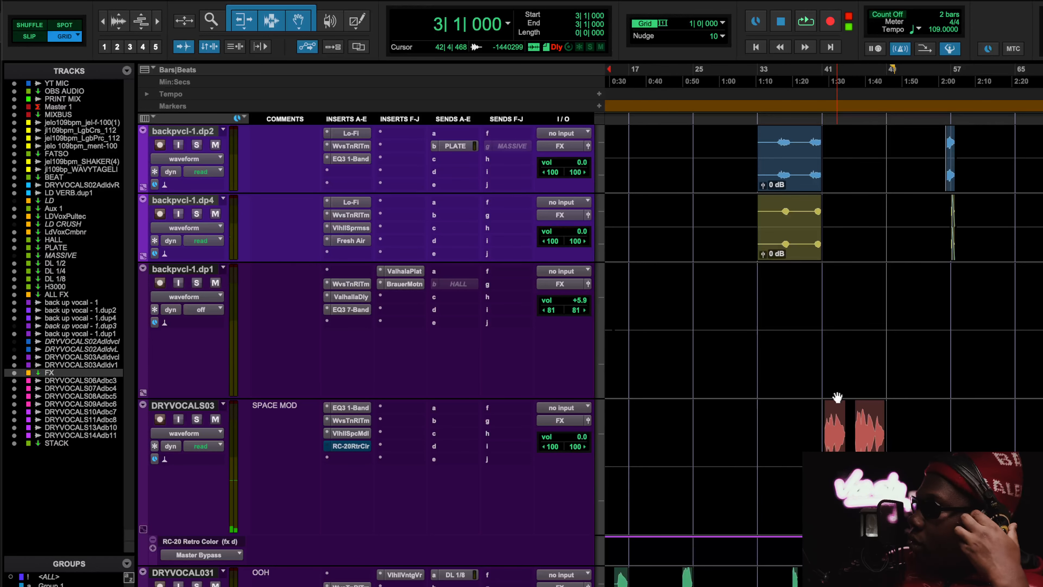
scroll(732, 347, "up", 3)
scroll(733, 347, "down", 15)
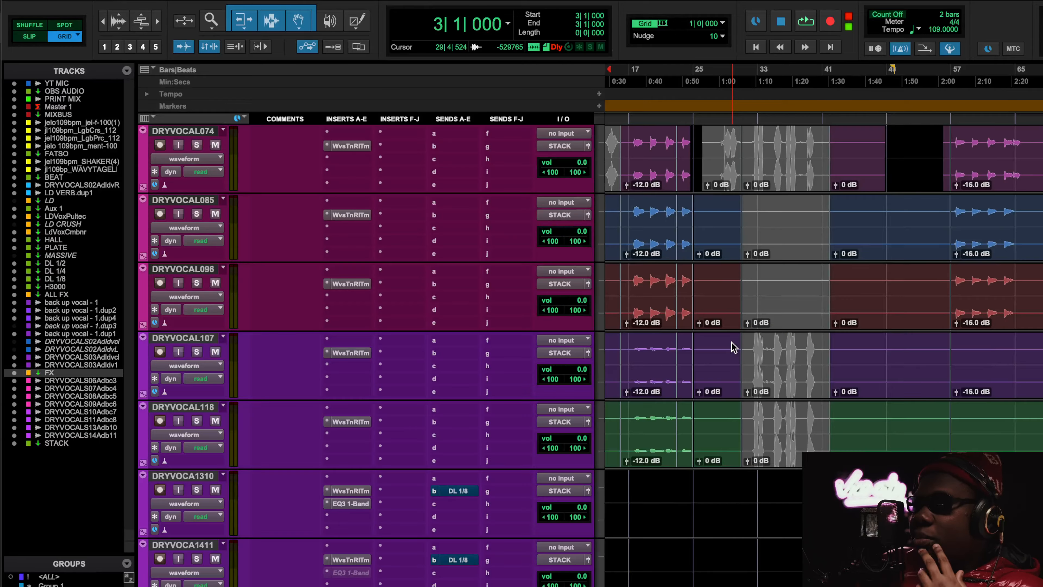
scroll(733, 347, "right", 3)
scroll(732, 347, "up", 15)
scroll(732, 347, "left", 3)
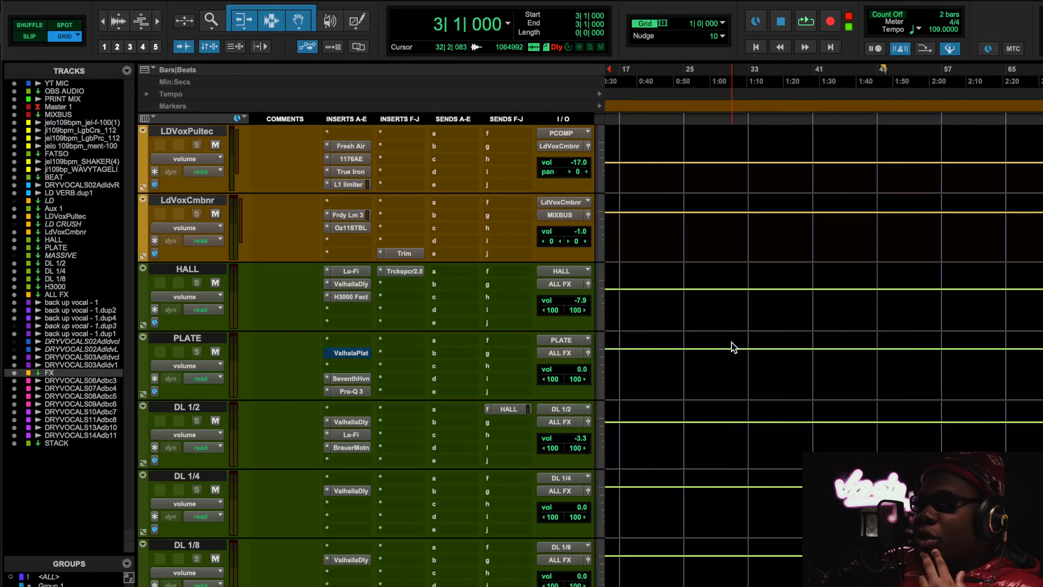
scroll(734, 347, "down", 12)
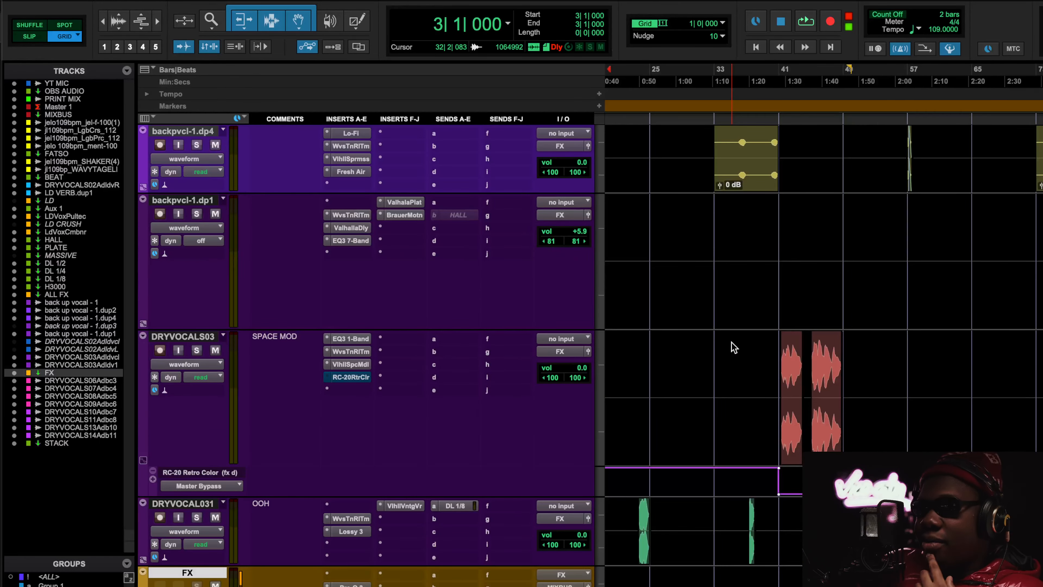
scroll(734, 347, "up", 3)
scroll(734, 348, "right", 2)
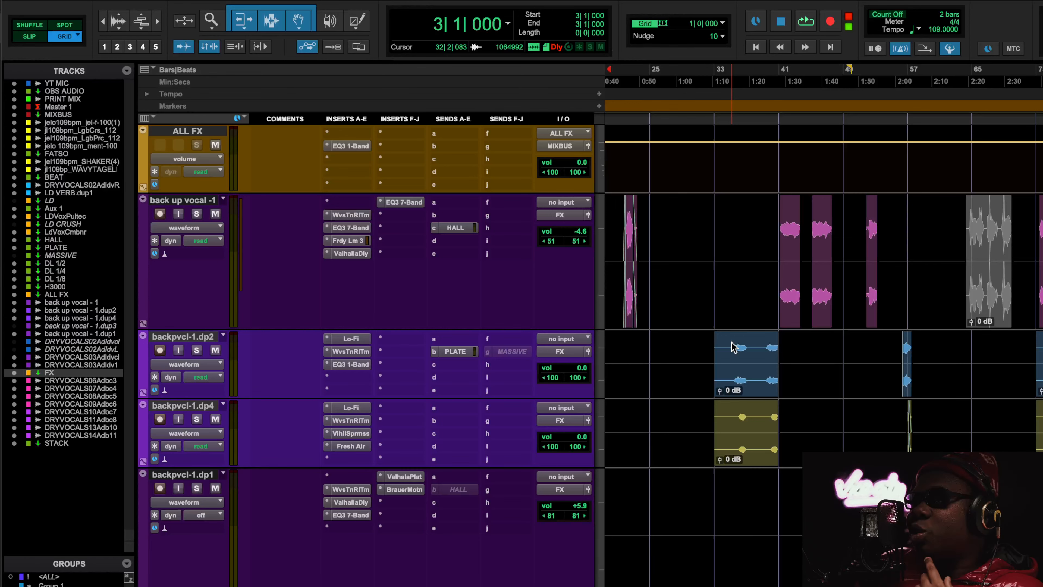
scroll(734, 347, "up", 6)
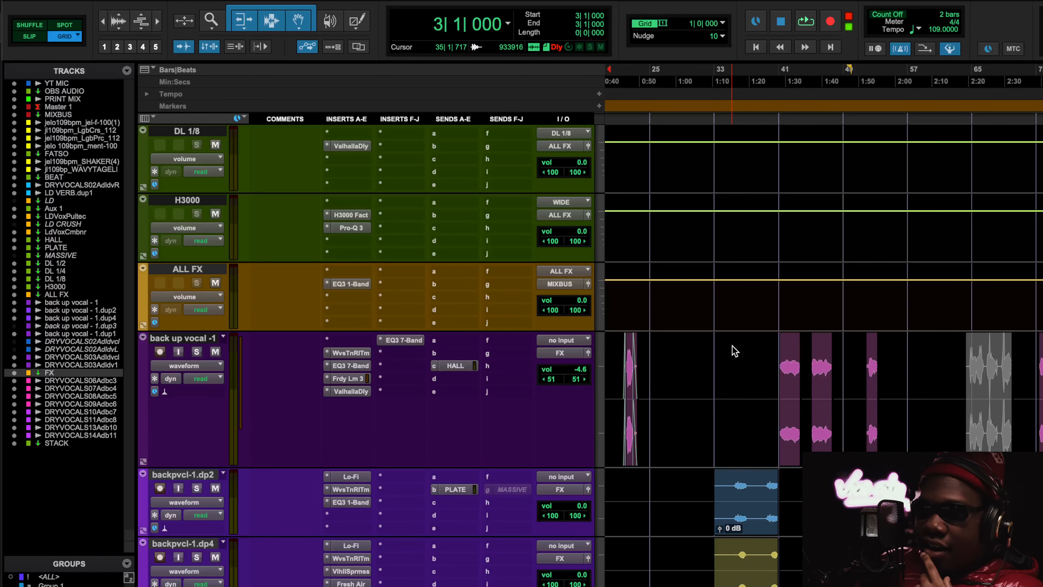
scroll(734, 347, "down", 8)
scroll(734, 347, "right", 2)
scroll(734, 350, "up", 2)
scroll(734, 350, "up", 1)
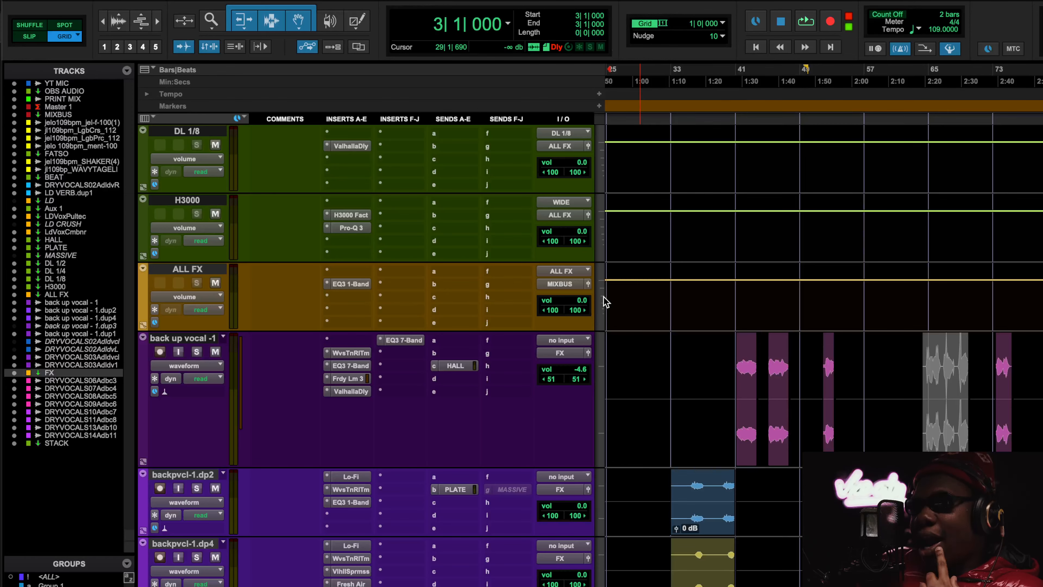
Review the track layout and routing from the BEAT and lead vocal tracks through the effects returns to the STACK bus.
scroll(409, 280, "up", 12)
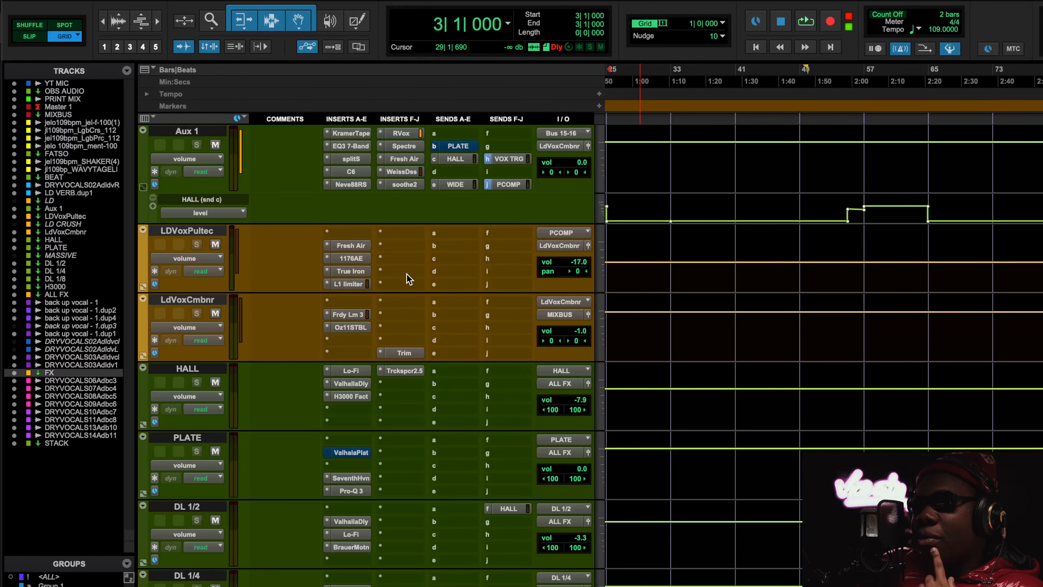
scroll(408, 279, "up", 2)
scroll(260, 410, "down", 2)
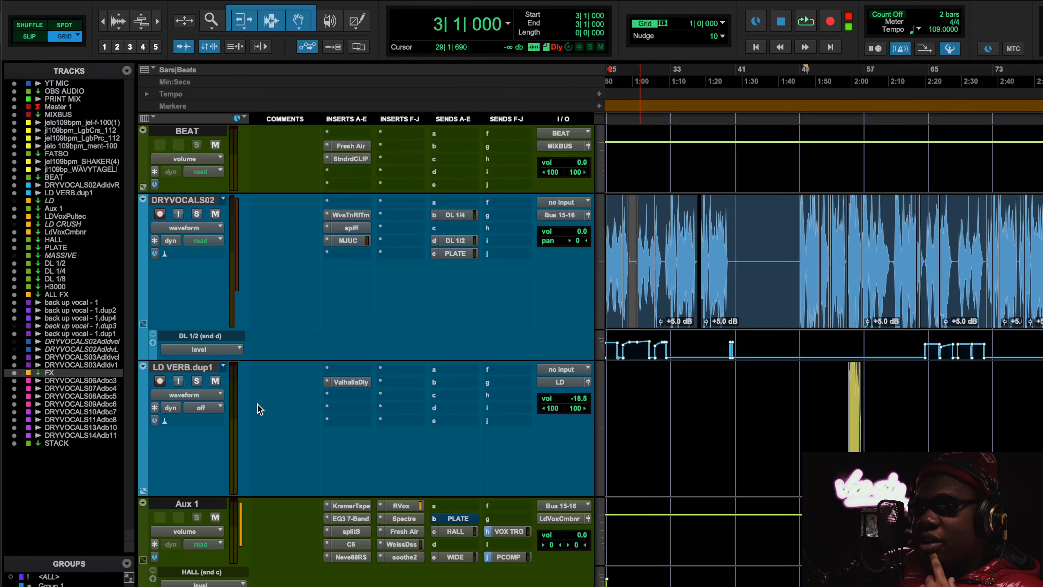
scroll(209, 411, "down", 15)
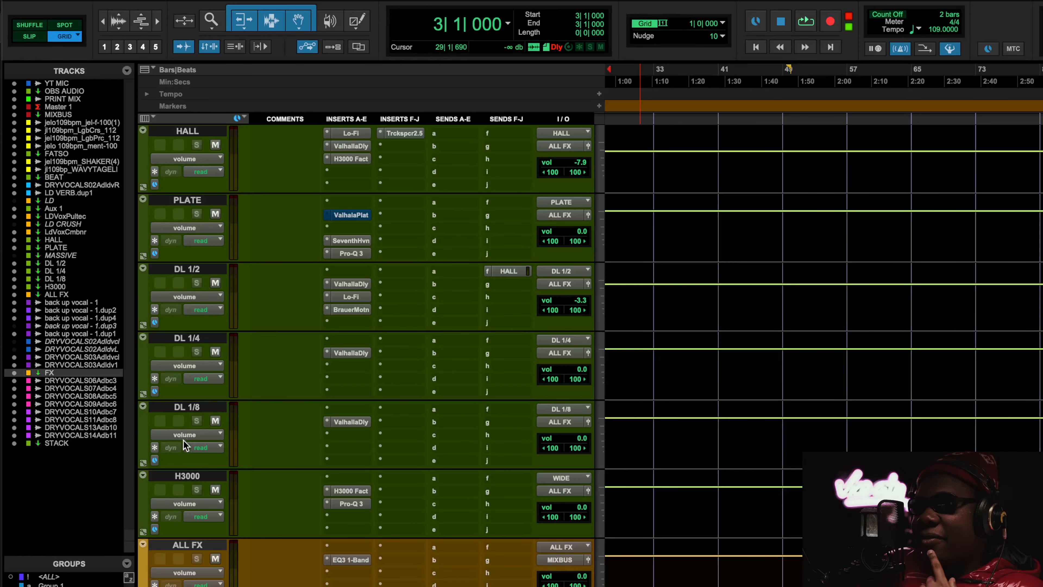
scroll(187, 453, "down", 10)
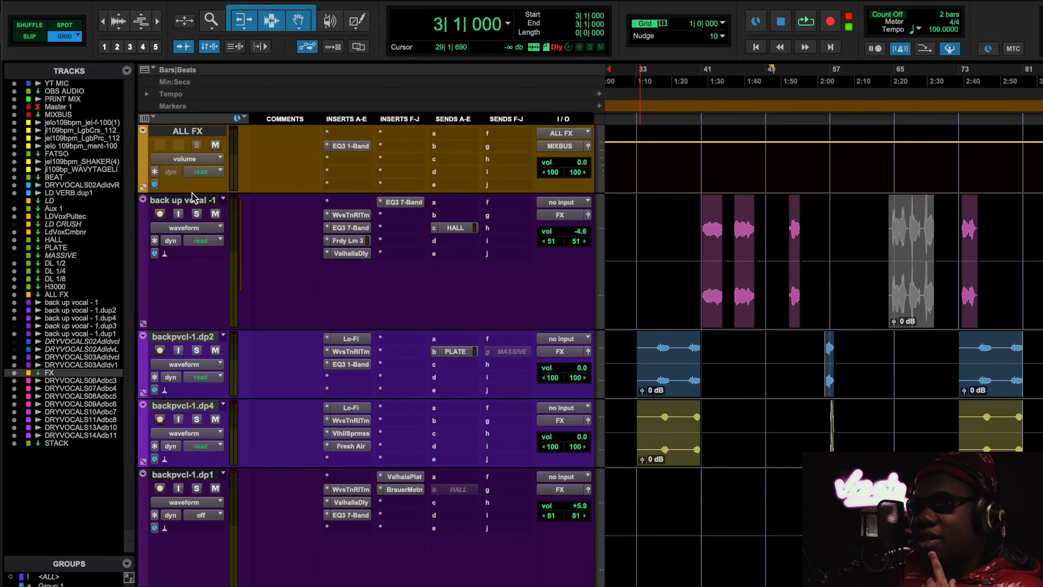
scroll(192, 197, "up", 12)
scroll(236, 319, "down", 20)
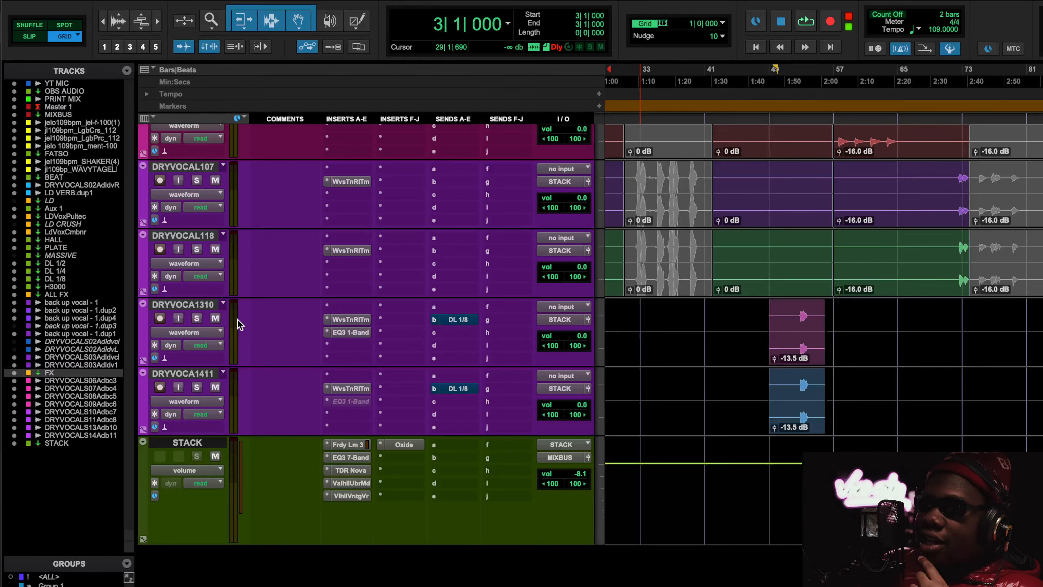
scroll(240, 325, "up", 10)
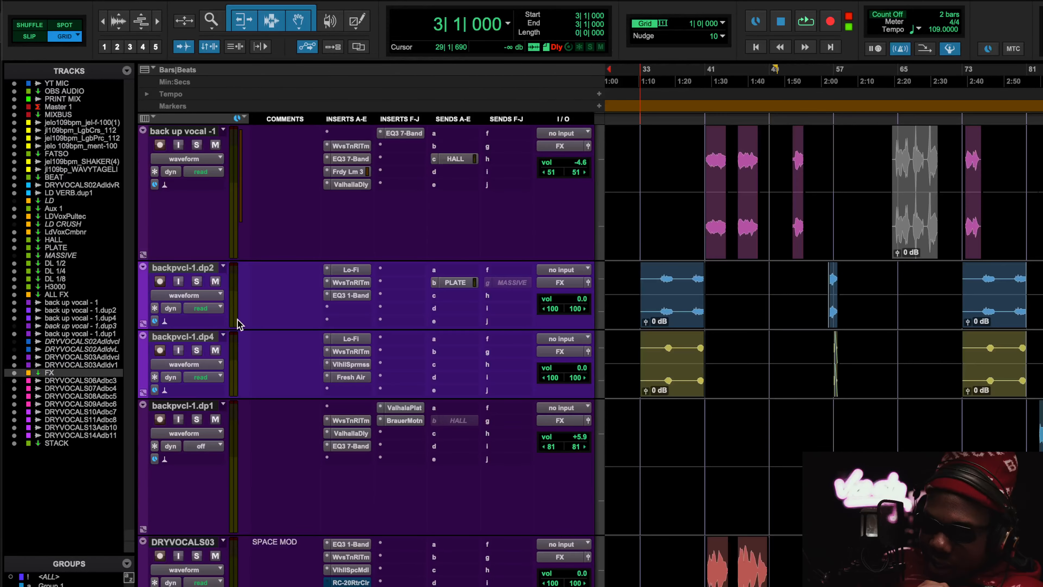
Check the SSLComp insert in the MIXBUS plug-in chain.
scroll(240, 325, "up", 12)
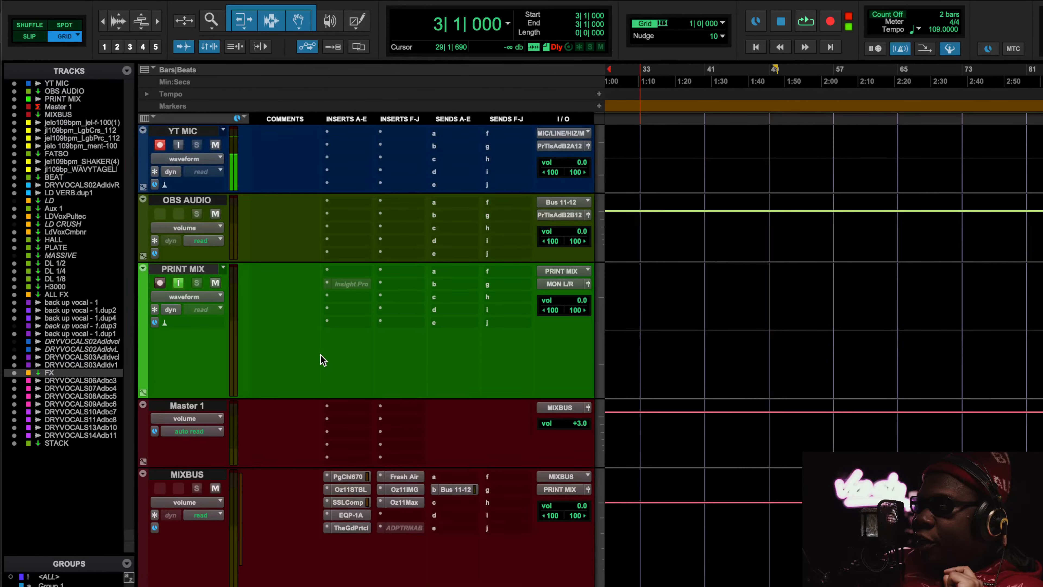
left_click(343, 503)
left_click(345, 503)
scroll(391, 469, "down", 10)
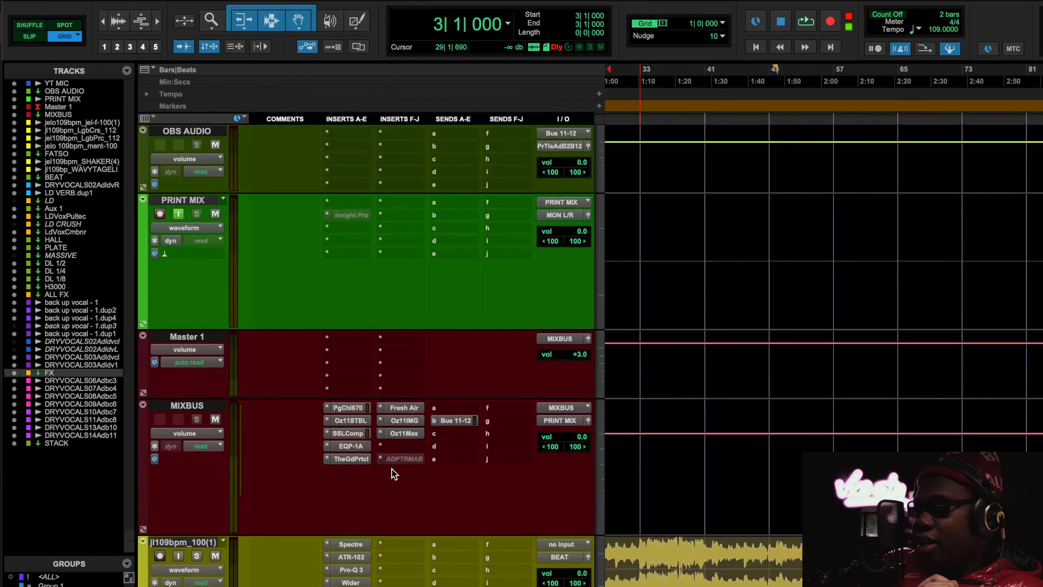
Look over the FX bus and stacked vocals, and return to the back up vocal -1 track at the song's start.
scroll(392, 469, "down", 15)
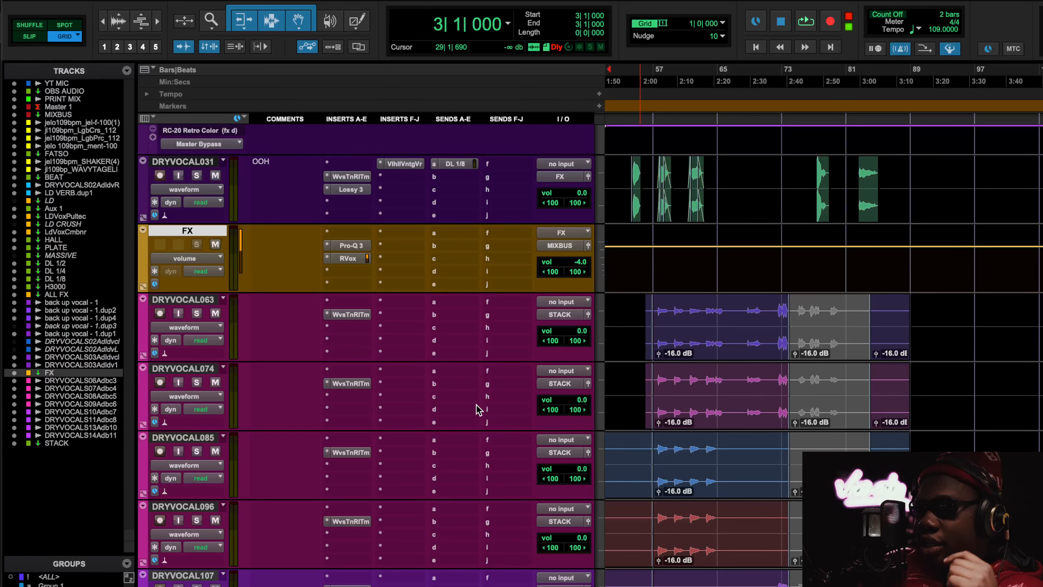
scroll(645, 419, "up", 5)
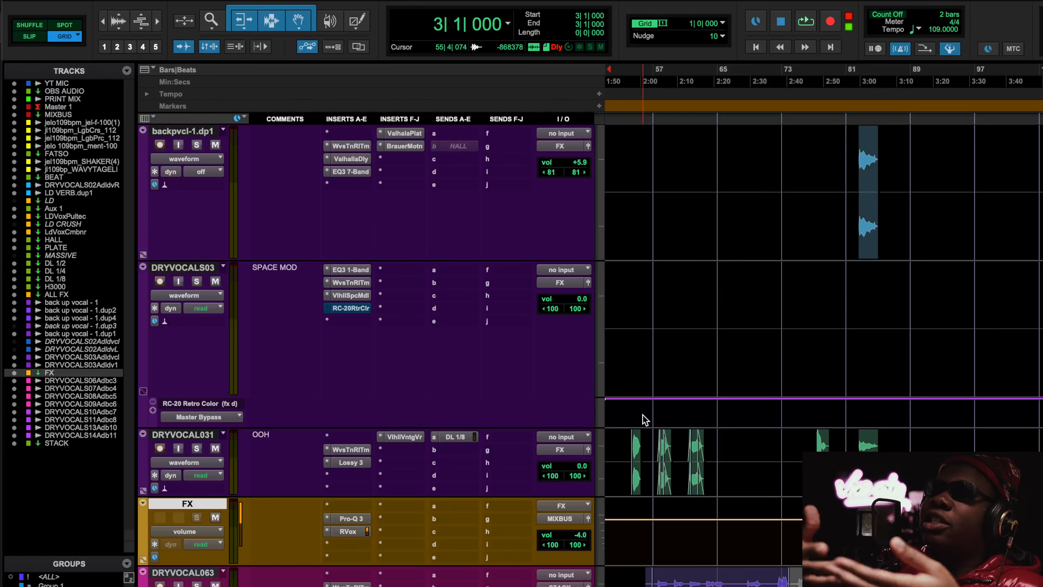
scroll(645, 420, "up", 10)
scroll(821, 328, "left", 10)
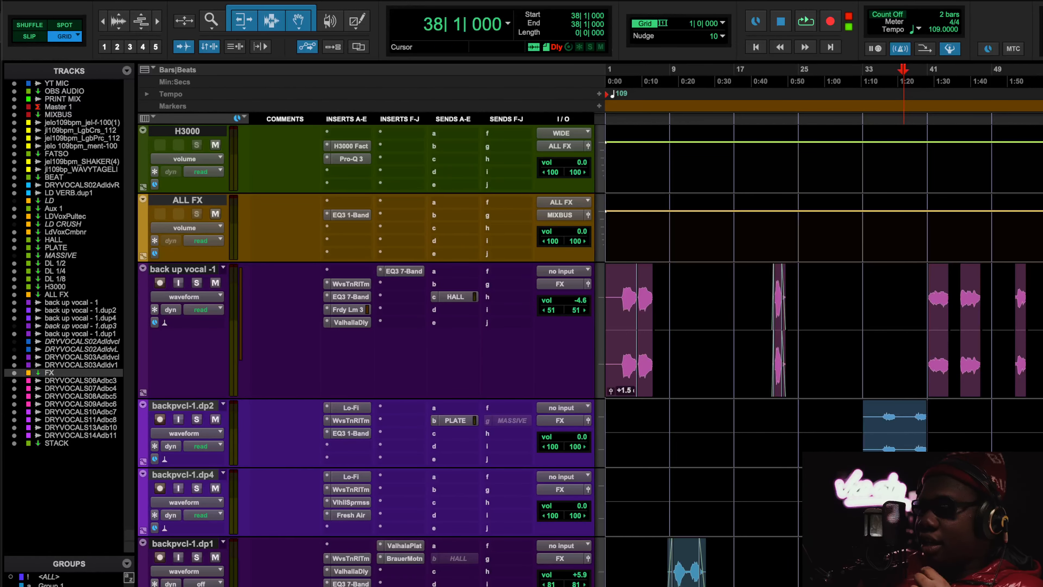
Look over the background vocal tracks below ALL FX and the opening clips on the back up vocal -1 track.
scroll(760, 435, "down", 2)
scroll(641, 419, "down", 2)
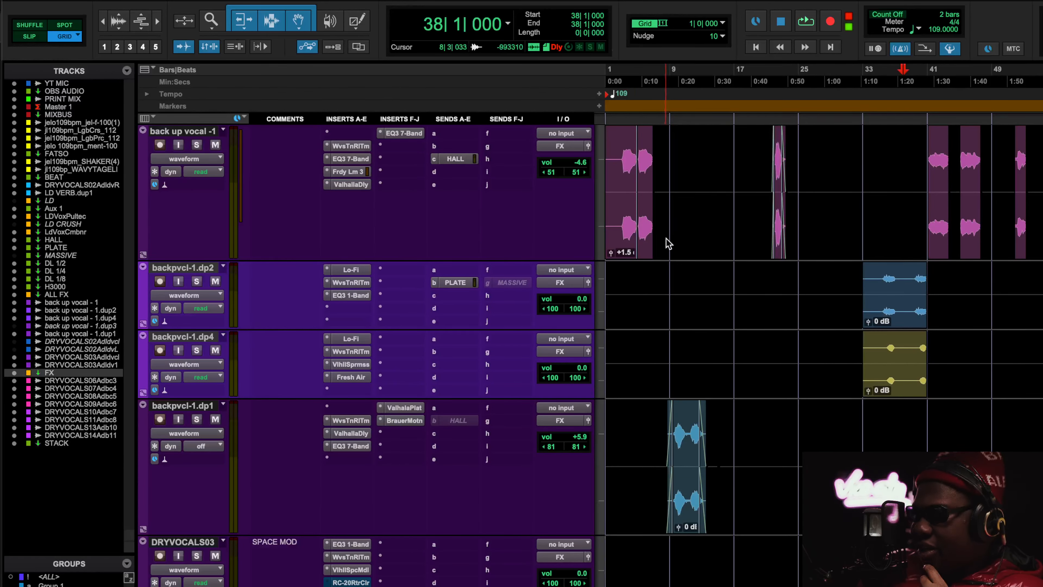
key("r")
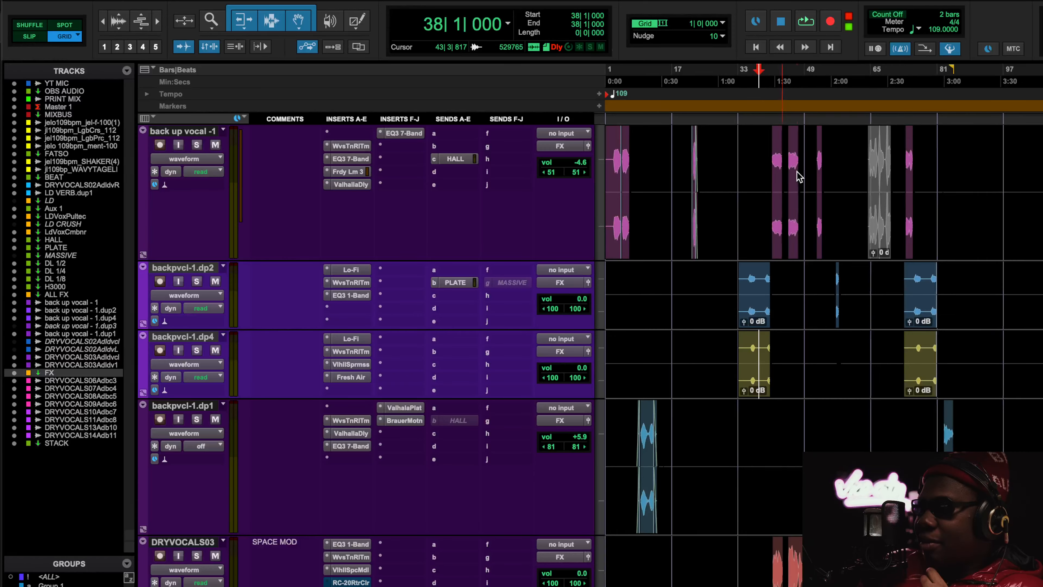
key("t")
key("t")
scroll(797, 175, "left", 10)
scroll(797, 176, "down", 2)
scroll(583, 229, "up", 5)
scroll(585, 234, "up", 2)
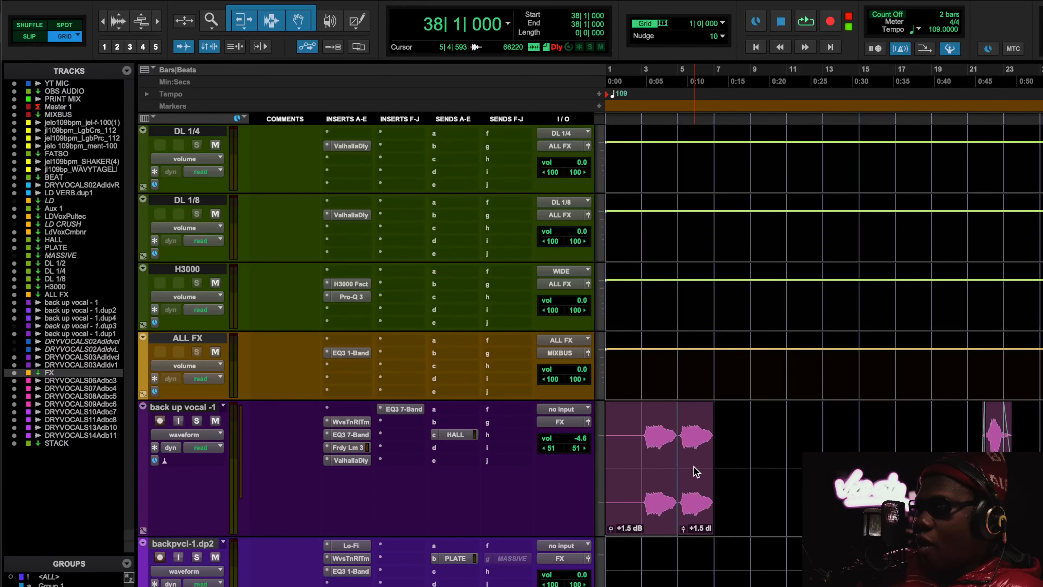
Examine the background vocal clips through the rest of the song, down to the DRYVOCAL031 OOH track above the FX bus.
scroll(759, 487, "right", 15)
scroll(759, 487, "right", 7)
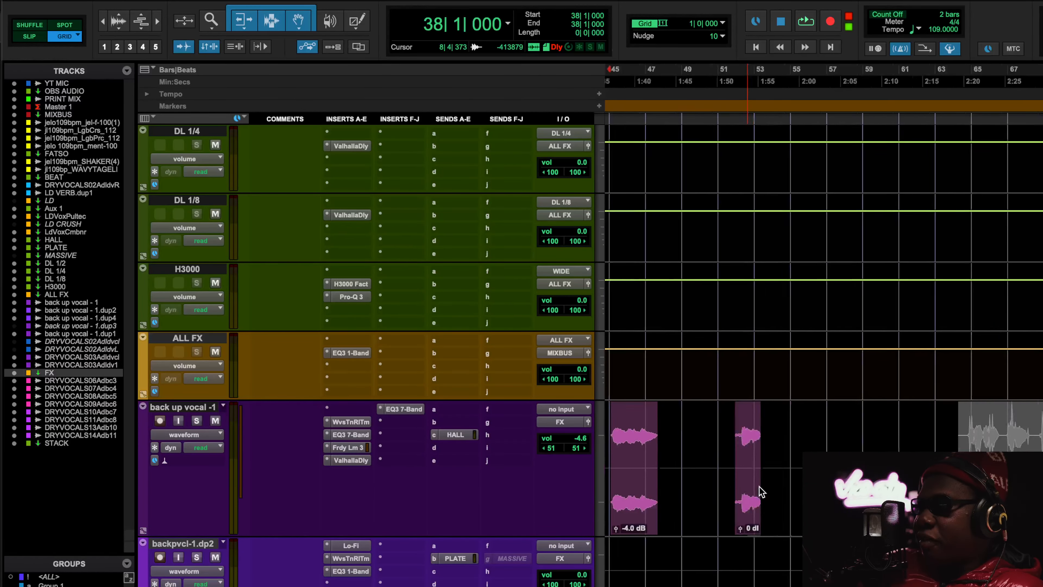
scroll(759, 487, "right", 2)
scroll(759, 487, "down", 3)
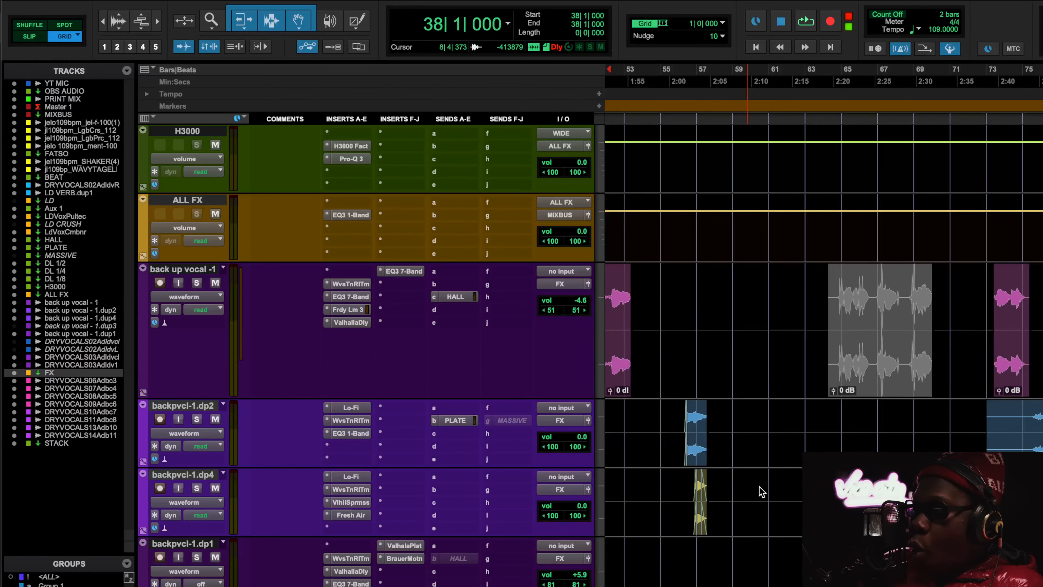
scroll(759, 487, "right", 5)
scroll(759, 487, "down", 8)
scroll(759, 490, "right", 3)
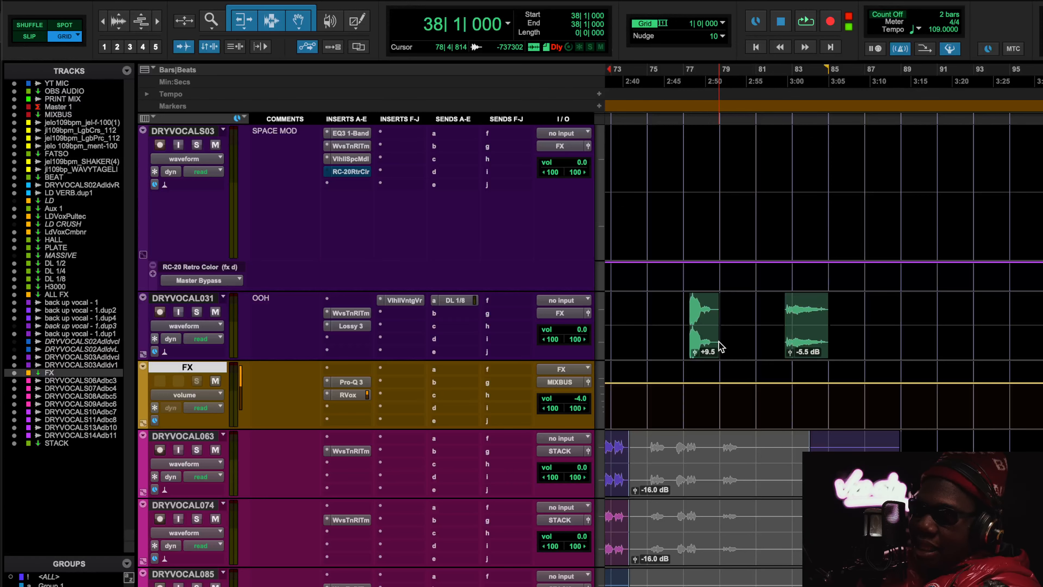
scroll(720, 346, "up", 5)
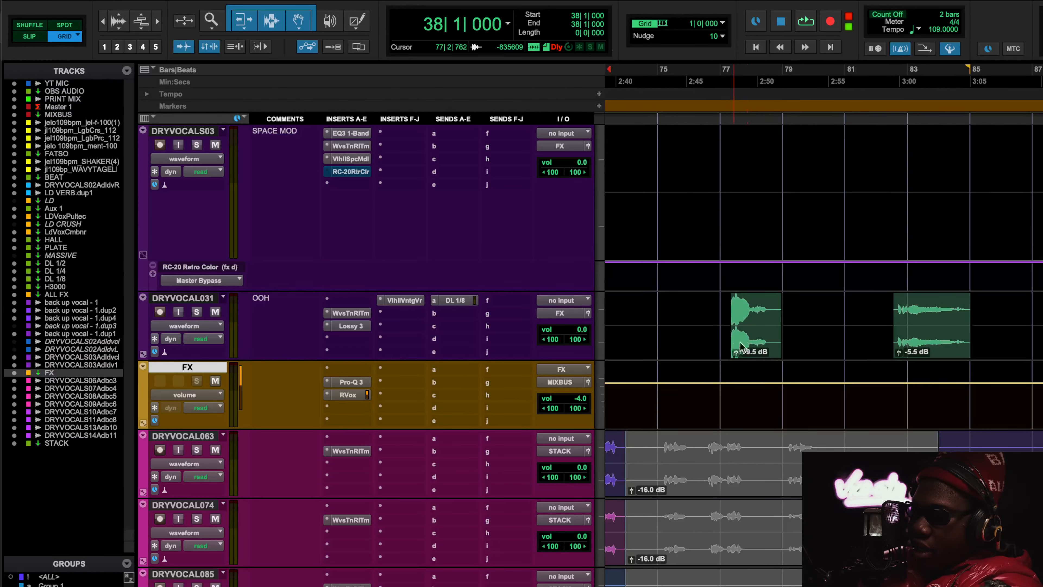
scroll(855, 341, "down", 5)
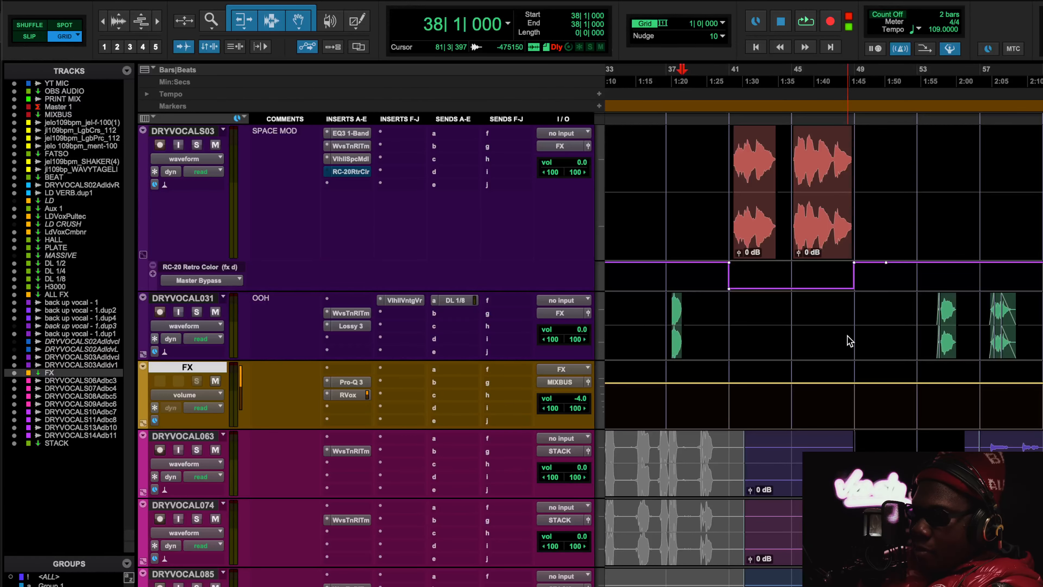
Review the SPACE MOD and OOH clips mid-song, and return to the back up vocal -1 clips at the song's start.
scroll(847, 336, "up", 5)
scroll(848, 336, "right", 4)
scroll(847, 336, "down", 3)
scroll(847, 336, "right", 5)
scroll(848, 336, "up", 3)
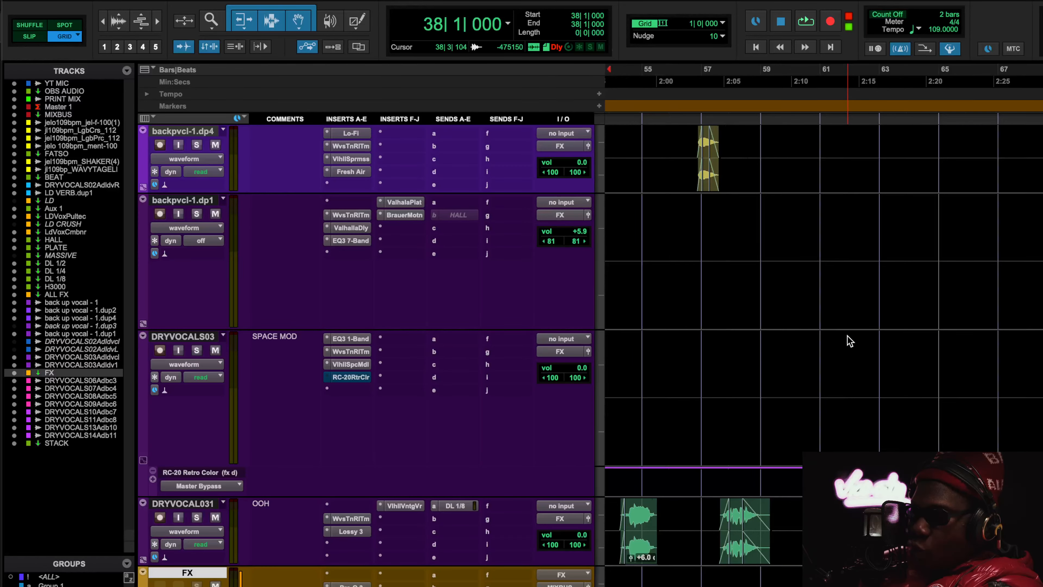
scroll(848, 336, "down", 5)
scroll(848, 336, "left", 10)
scroll(848, 337, "up", 5)
scroll(848, 337, "left", 3)
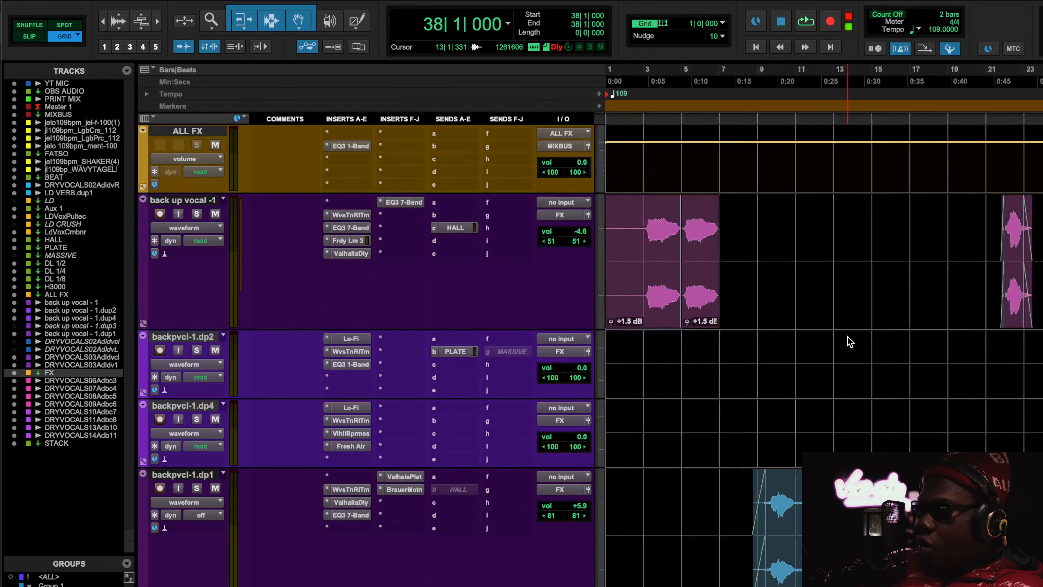
scroll(848, 337, "down", 2)
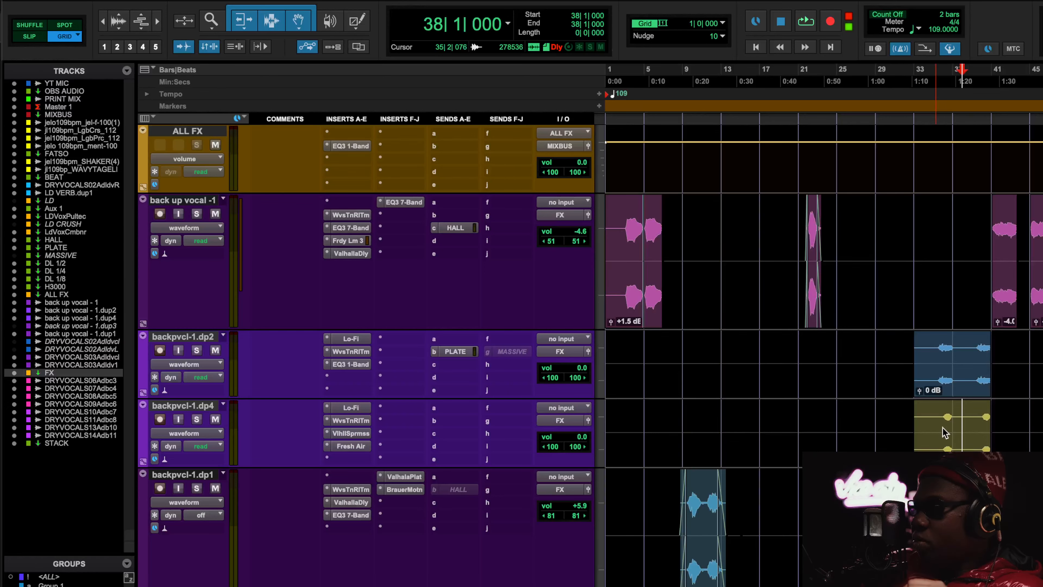
Inspect the Valhalla Supermassive and Waves Tune Real-Time inserts on the backpvcl-1.dp4 track.
scroll(943, 432, "right", 5)
left_click(352, 434)
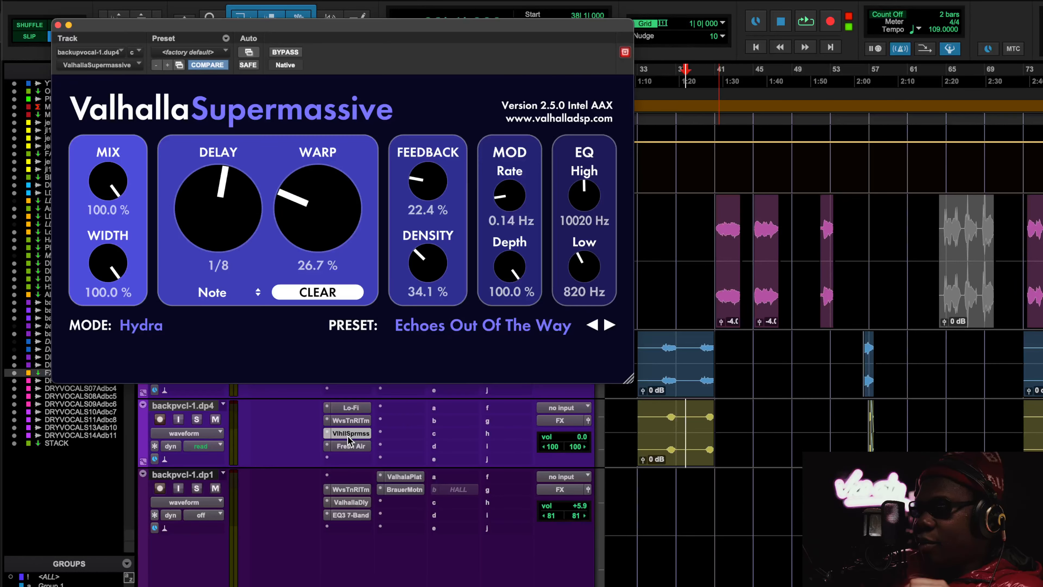
left_click(348, 434)
left_click(351, 421)
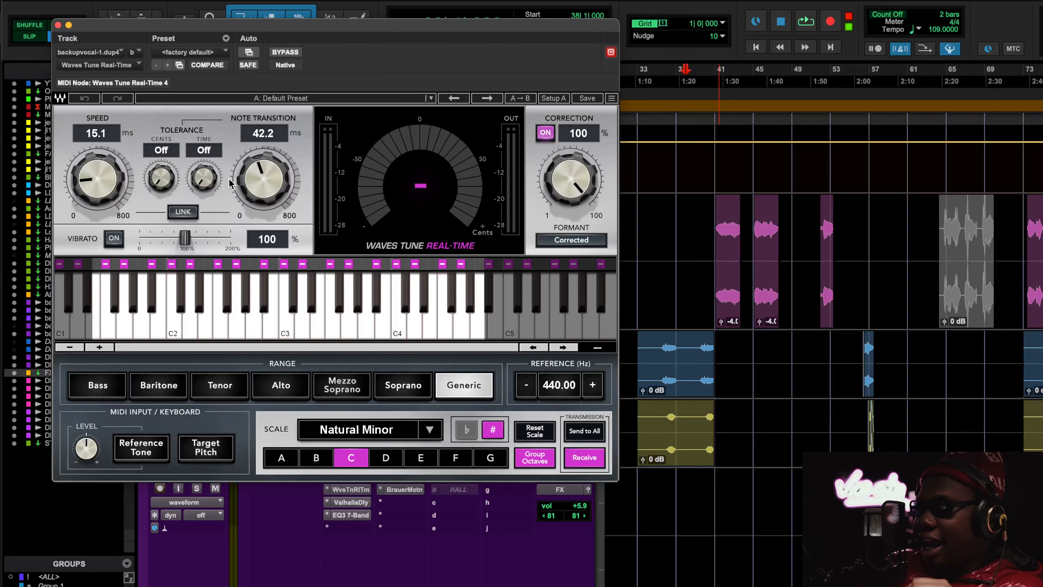
left_click(58, 25)
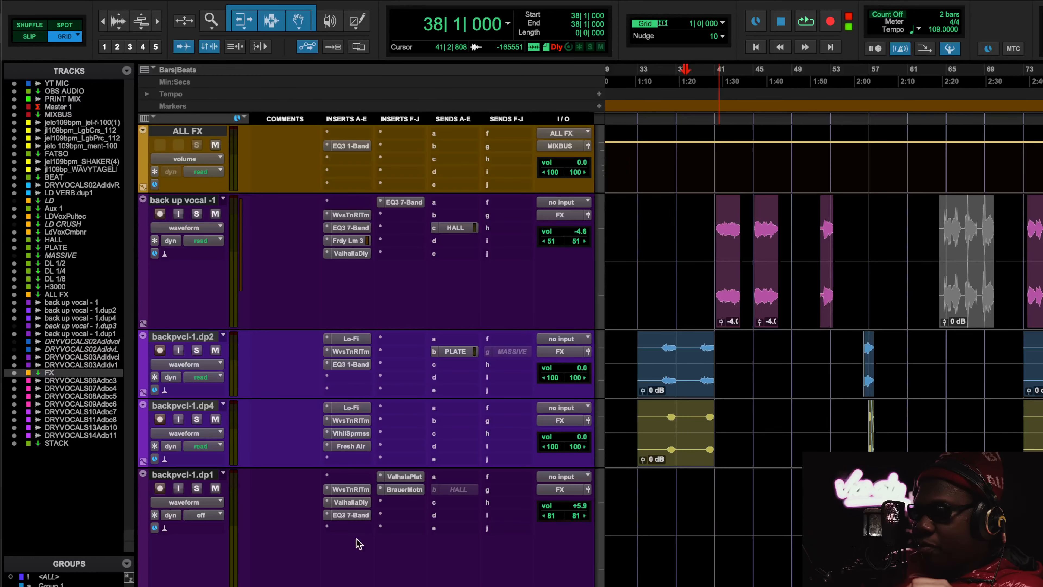
Inspect the ValhallaDelay and ValhallaPlate inserts on the backpvcl-1.dp1 track.
left_click(350, 502)
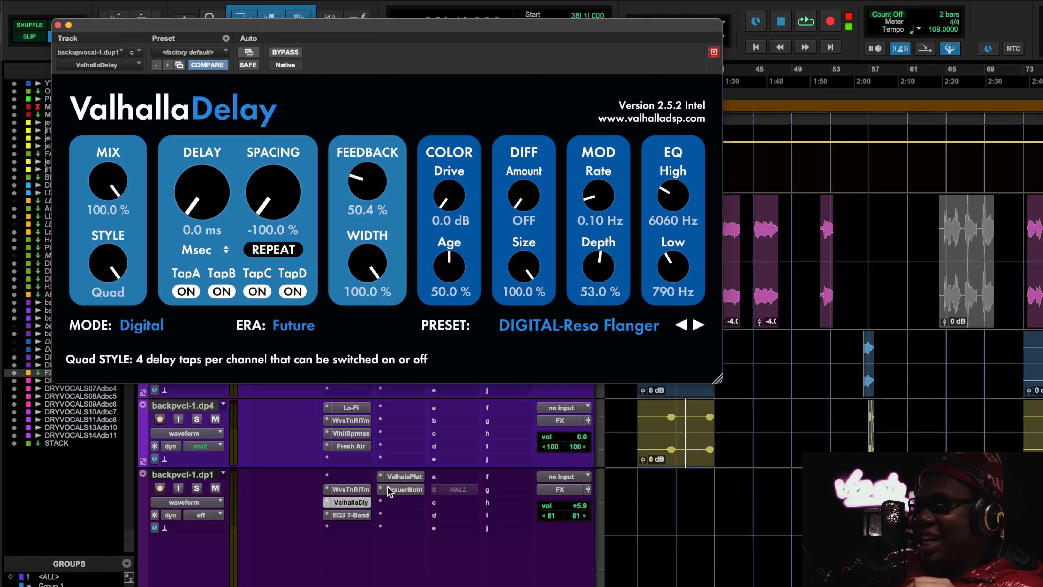
left_click(404, 477)
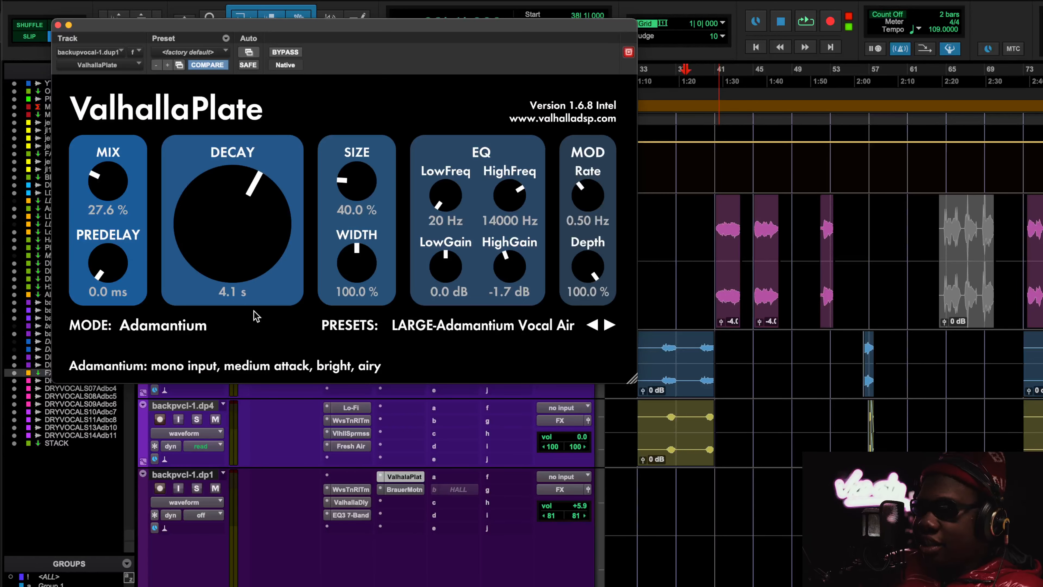
left_click(58, 25)
scroll(396, 321, "up", 3)
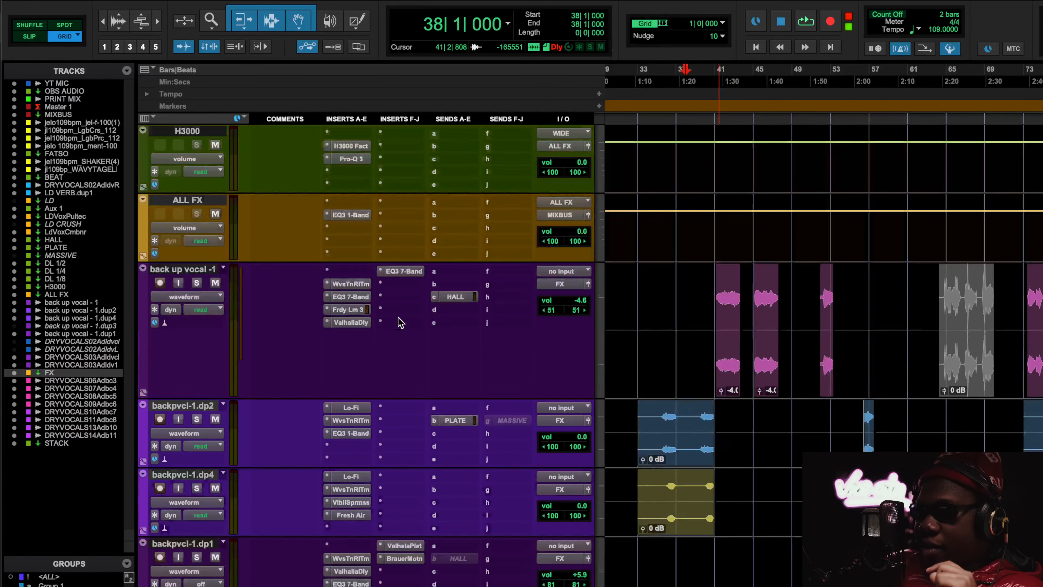
Play the song from bar 3 and audition the back up vocal -1 track in solo, turning the solo off again.
scroll(401, 322, "left", 5)
left_click(624, 80)
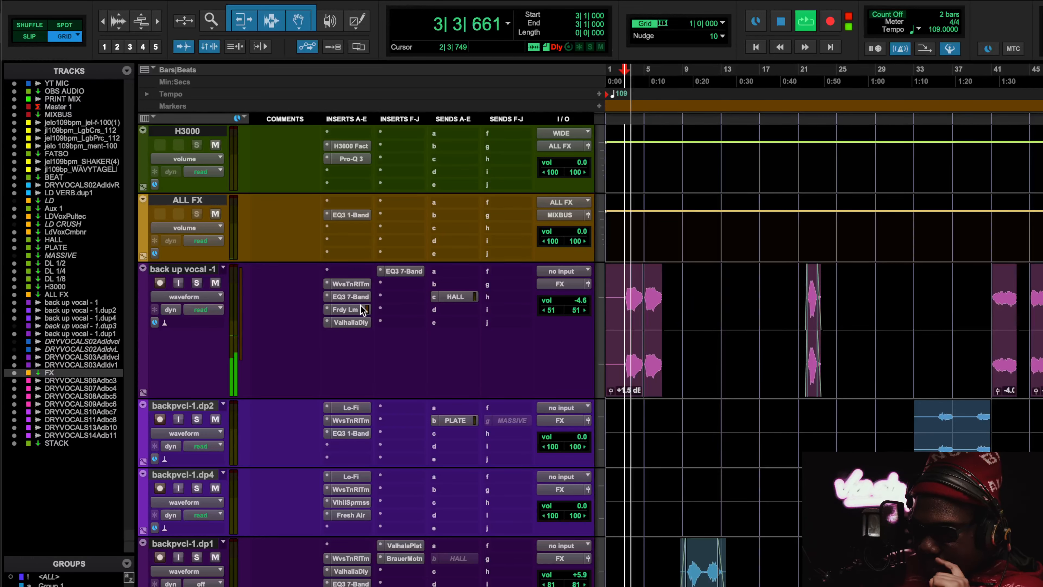
left_click(196, 283)
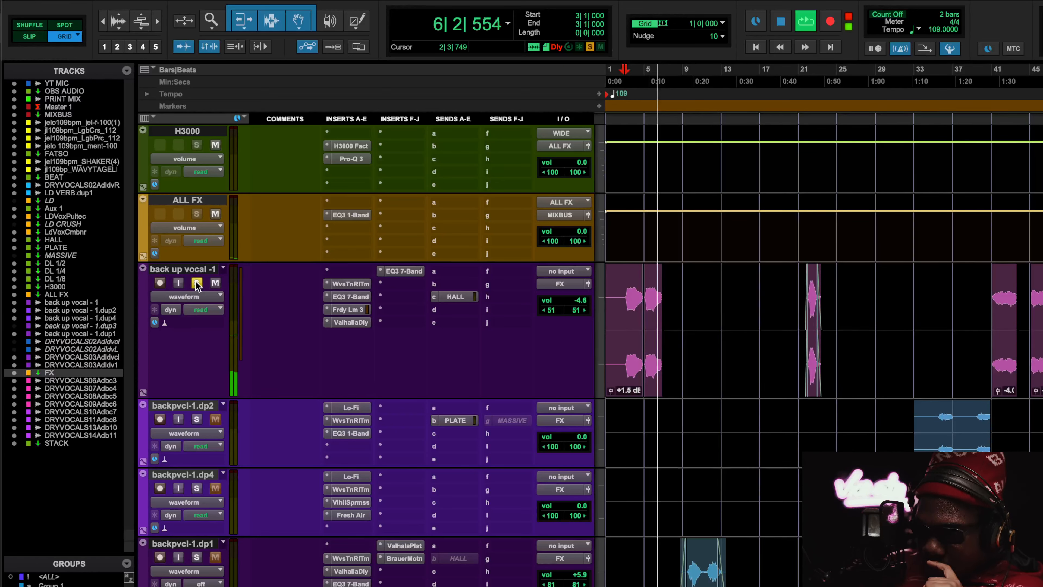
left_click(197, 283)
key("space")
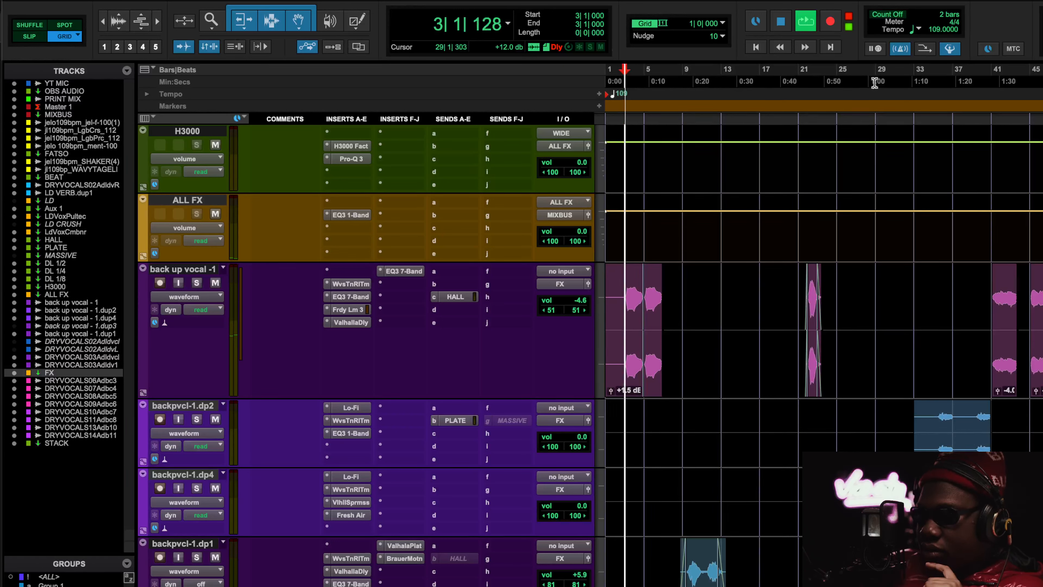
Play the back up vocal -1 sections from bar 21 and bar 41 while looking over the neighbouring background vocal tracks.
left_click(800, 73)
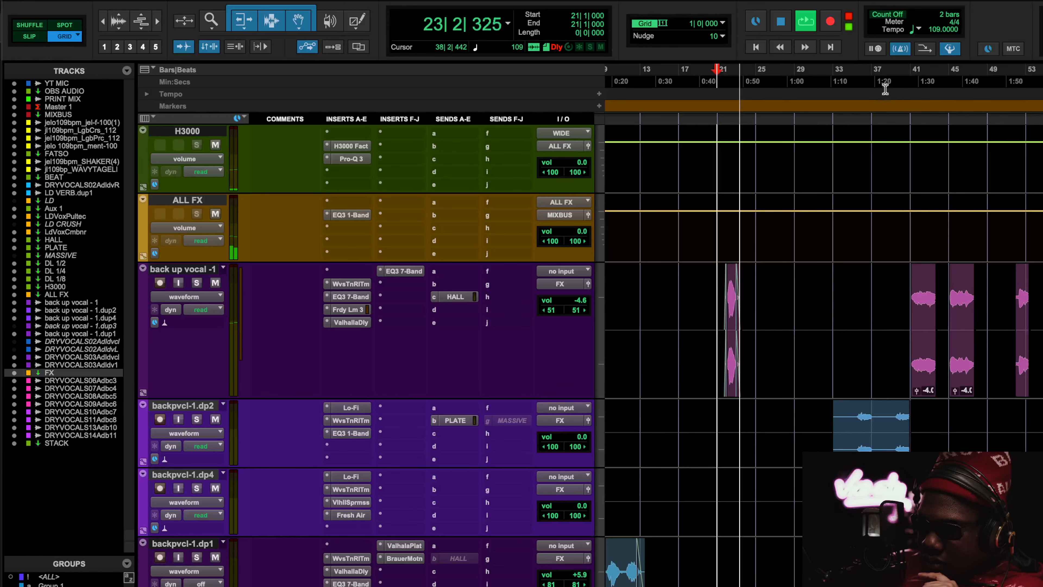
left_click(906, 282)
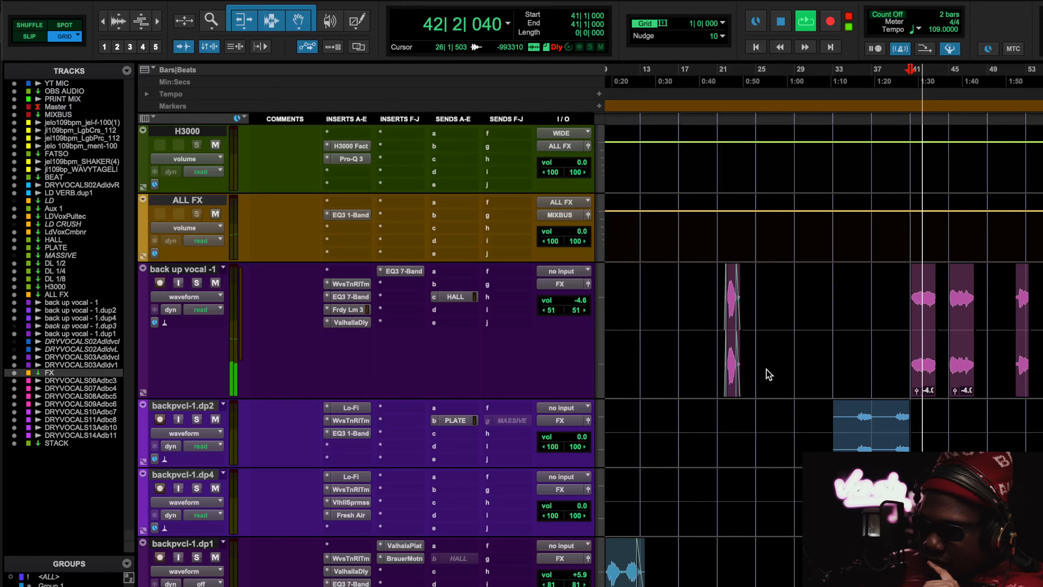
scroll(817, 396, "down", 5)
scroll(818, 395, "up", 3)
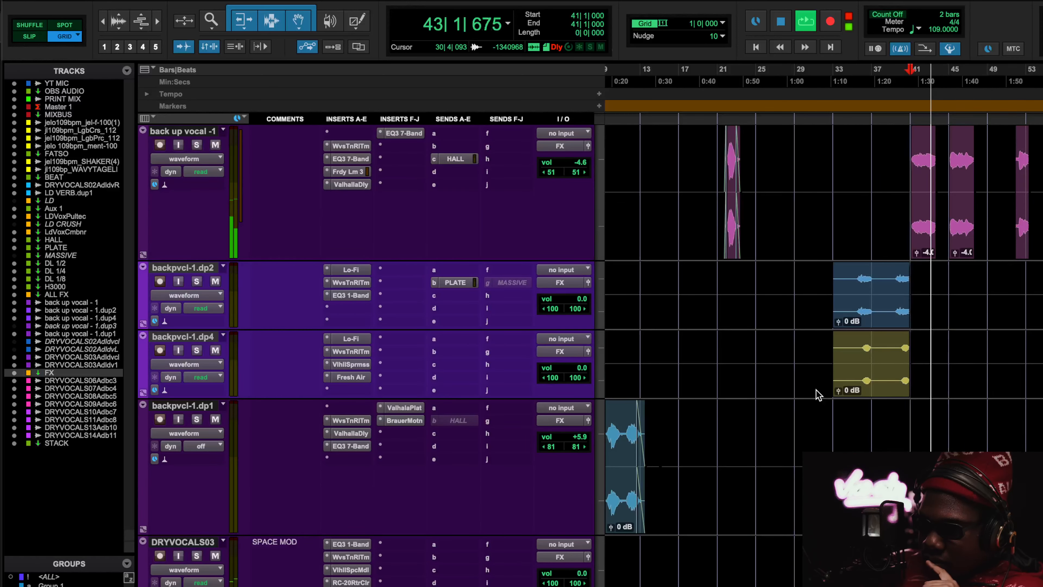
scroll(816, 396, "down", 2)
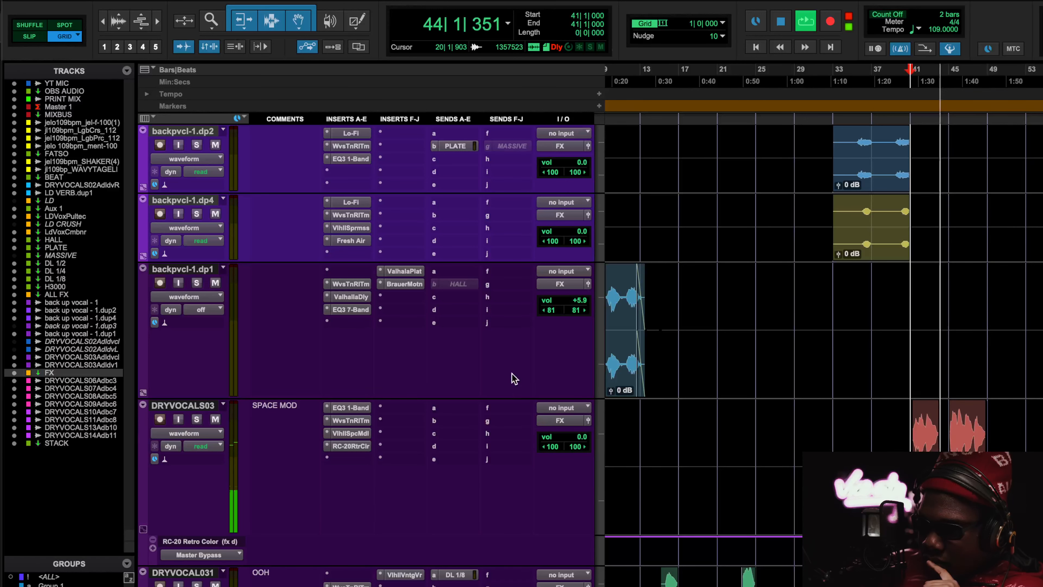
scroll(513, 376, "up", 3)
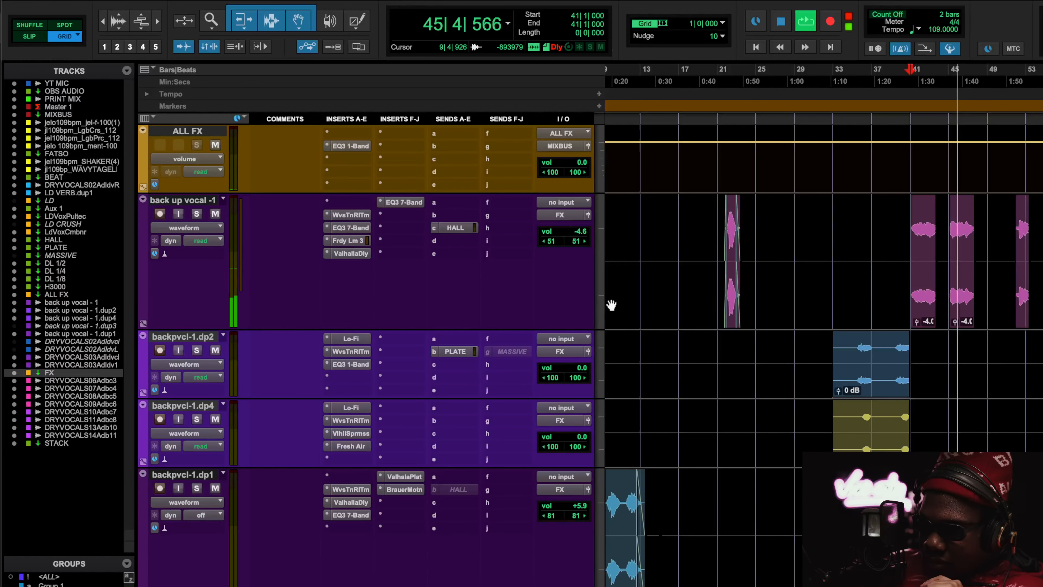
scroll(611, 303, "right", 10)
scroll(611, 304, "left", 3)
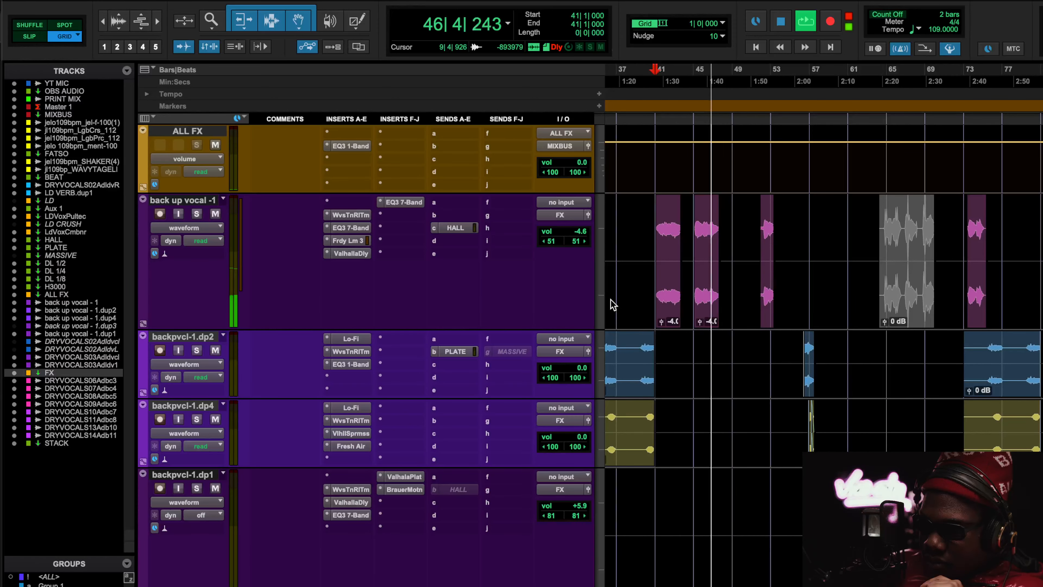
Play the back up vocal -1 sections from bar 52 and bar 73, and stop playback.
left_click(814, 82)
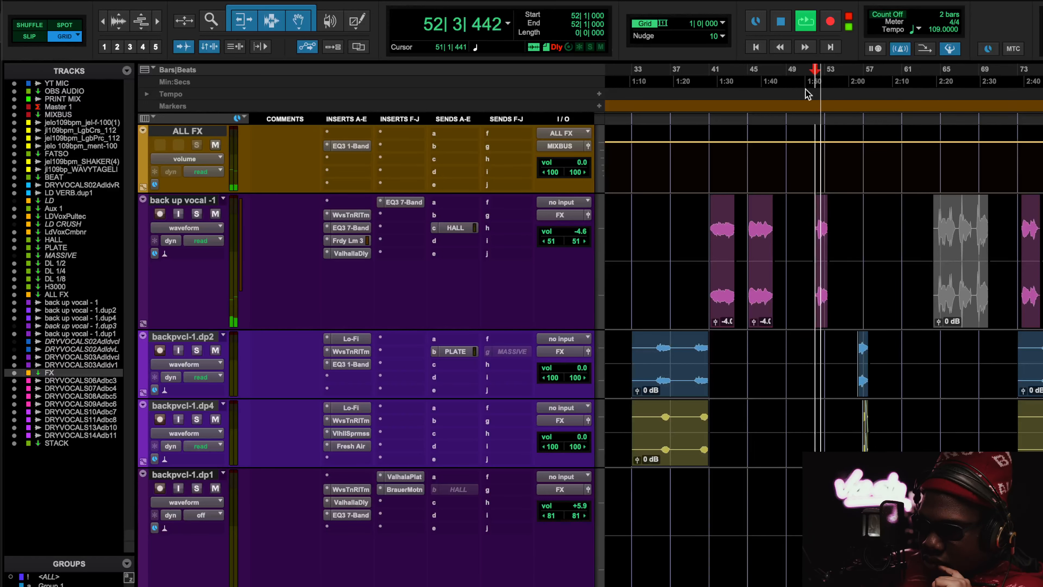
scroll(830, 178, "right", 3)
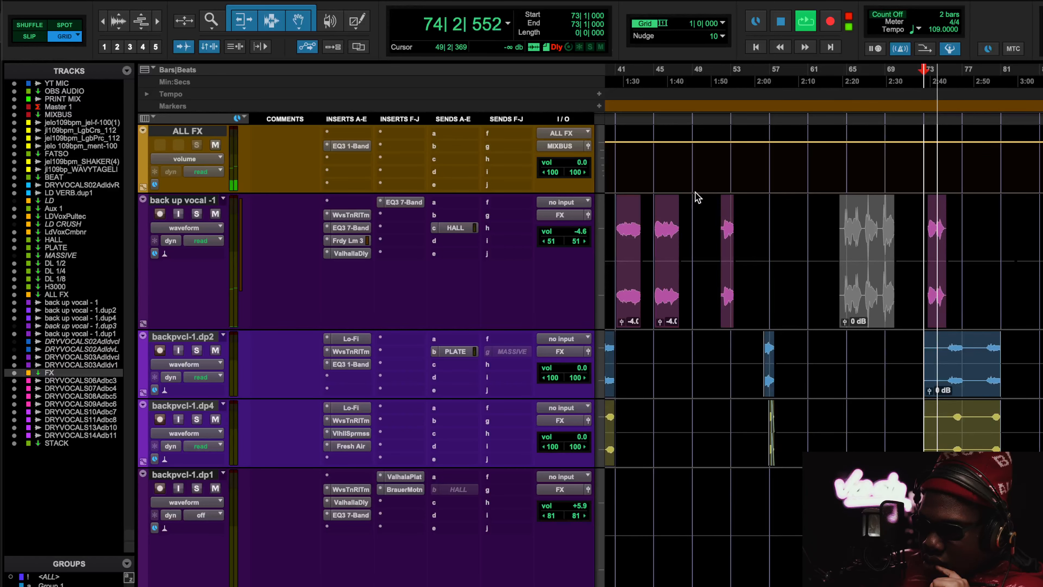
key("space")
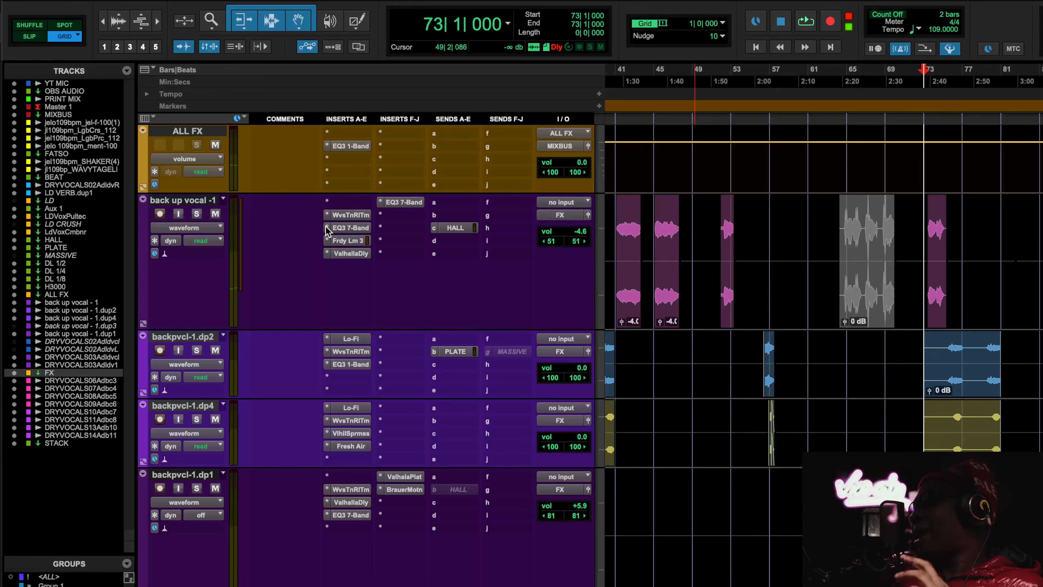
Inspect the Waves Tune Real-Time, first EQ3 7-Band and Faraday Limiter inserts on the back up vocal -1 track.
left_click(354, 217)
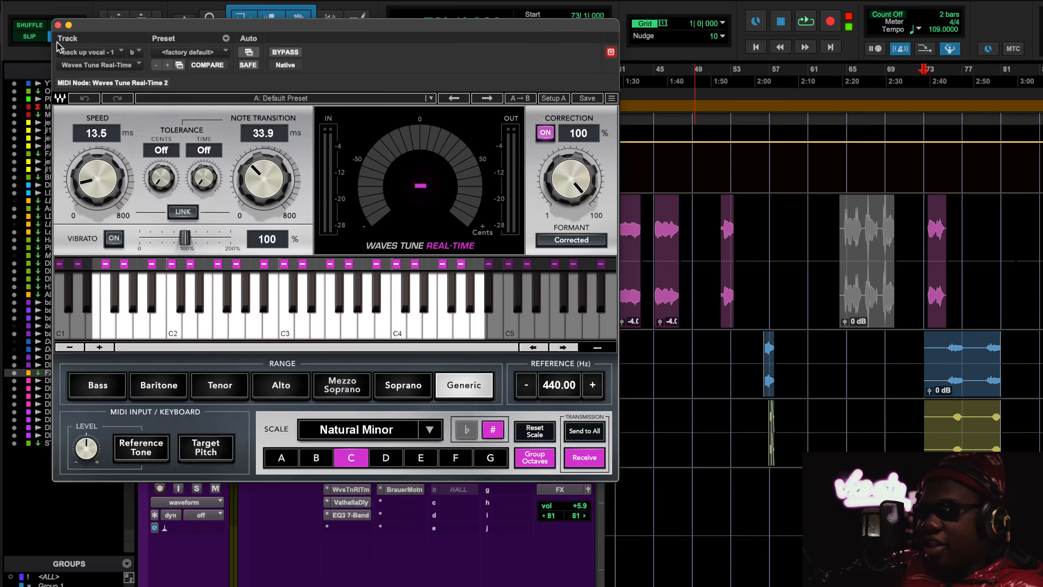
left_click(58, 25)
left_click(353, 229)
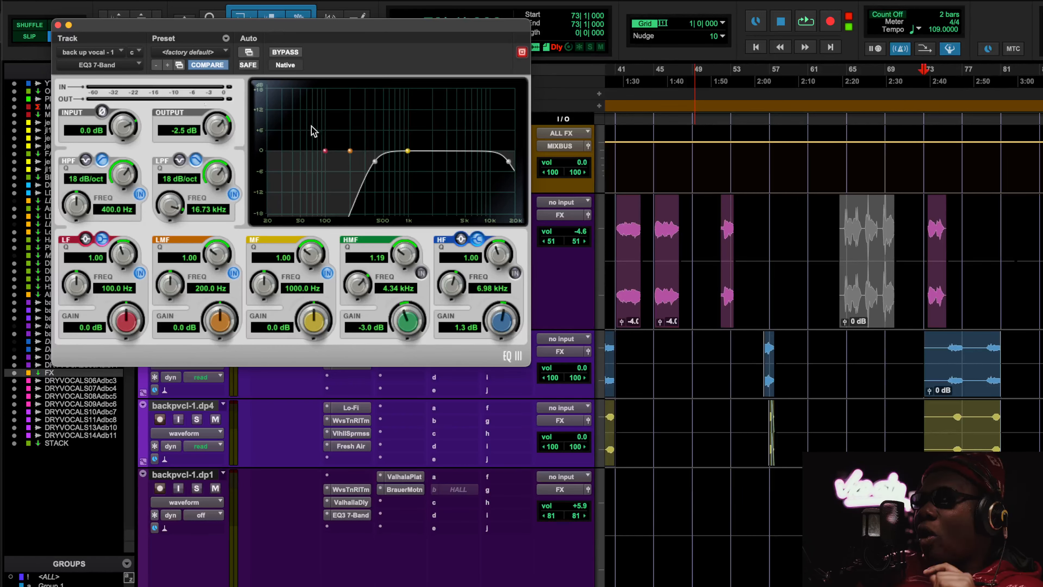
left_click(58, 25)
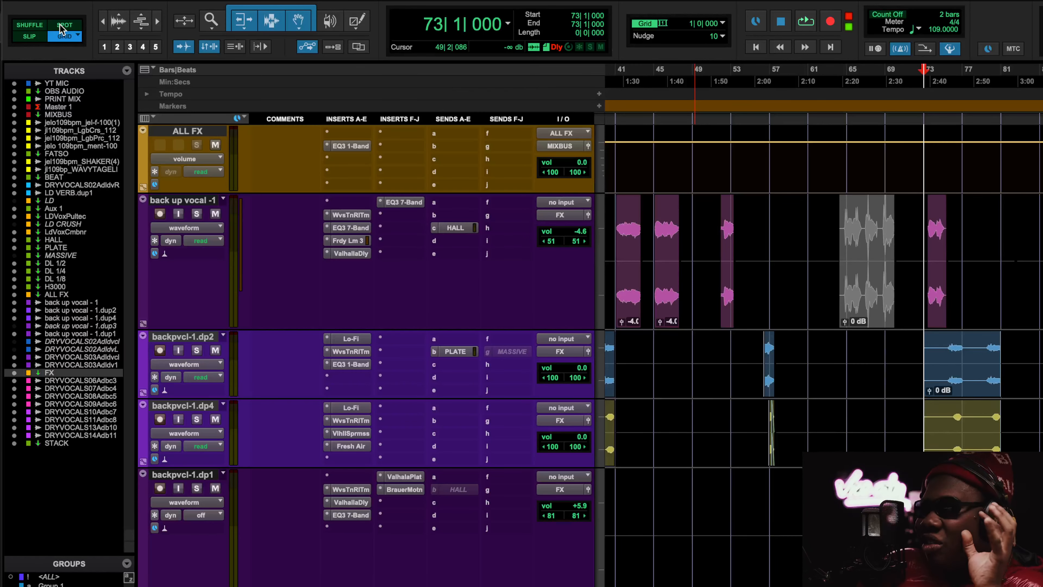
left_click(353, 227)
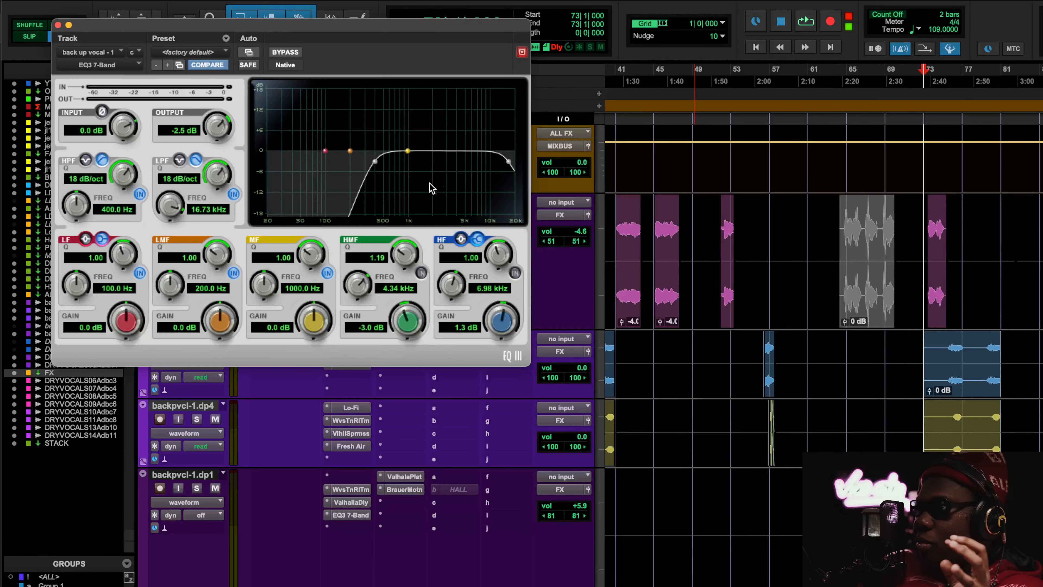
left_click(58, 25)
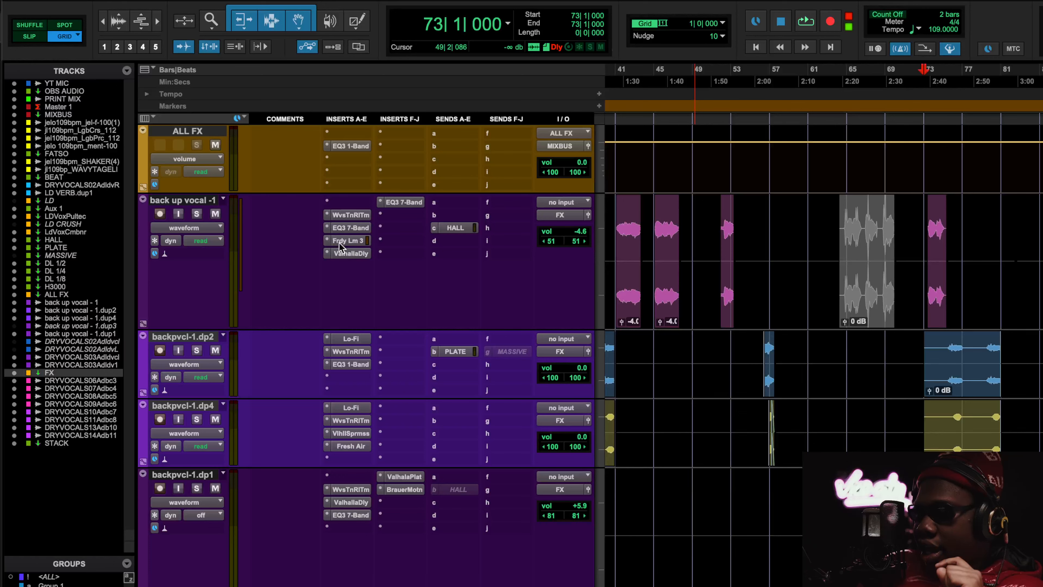
left_click(344, 247)
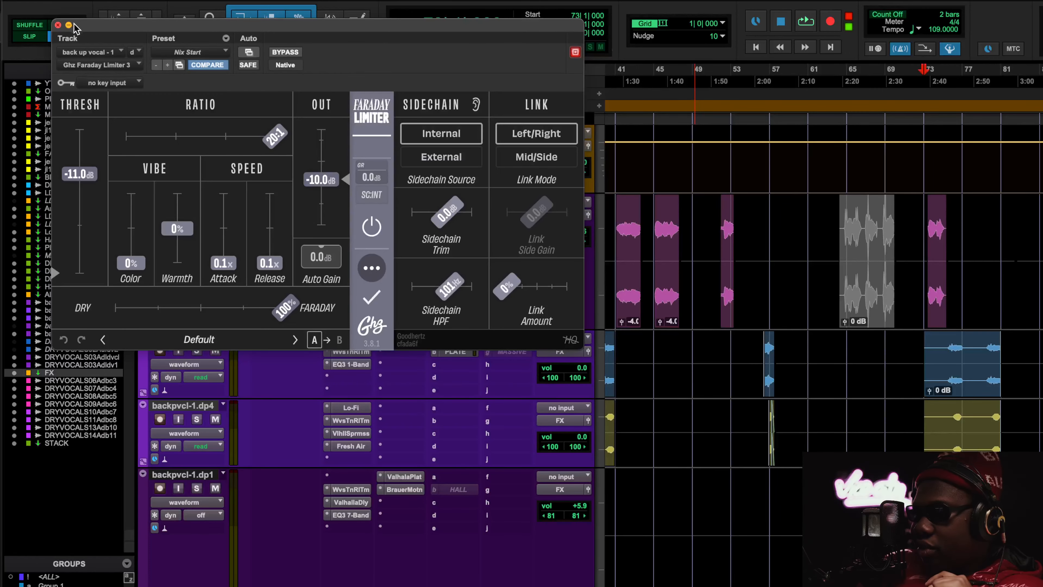
left_click(58, 25)
Inspect the ValhallaDelay insert and the second EQ3 7-Band insert on the back up vocal -1 track.
scroll(945, 252, "up", 4)
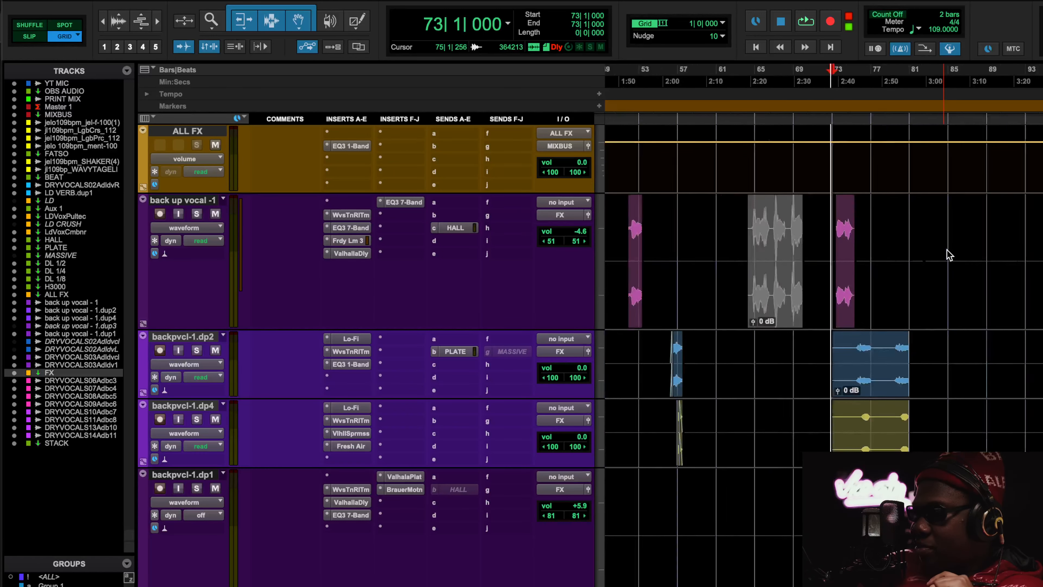
scroll(946, 251, "up", 4)
scroll(950, 253, "right", 5)
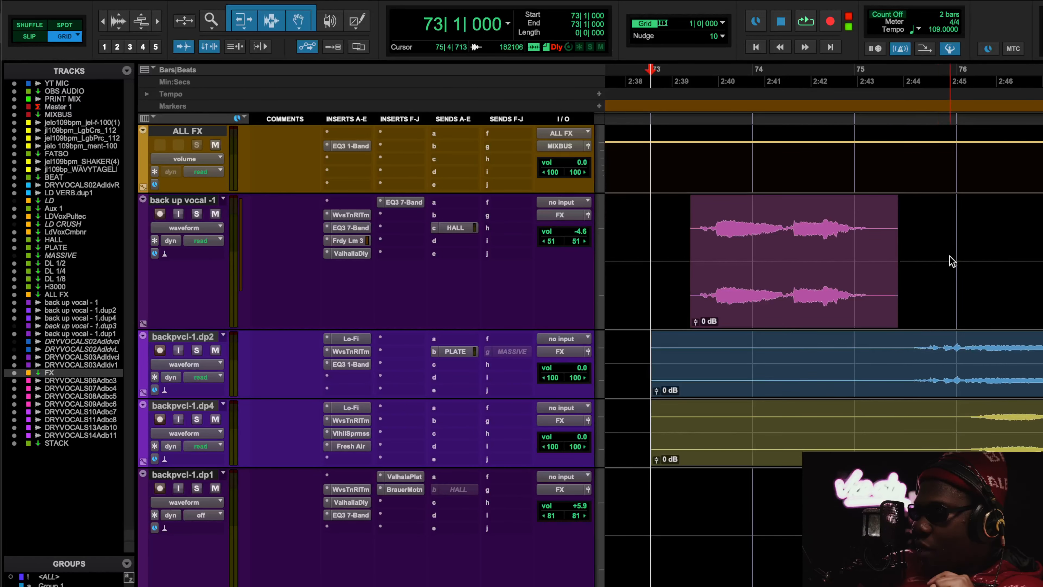
scroll(950, 258, "down", 4)
left_click(351, 253)
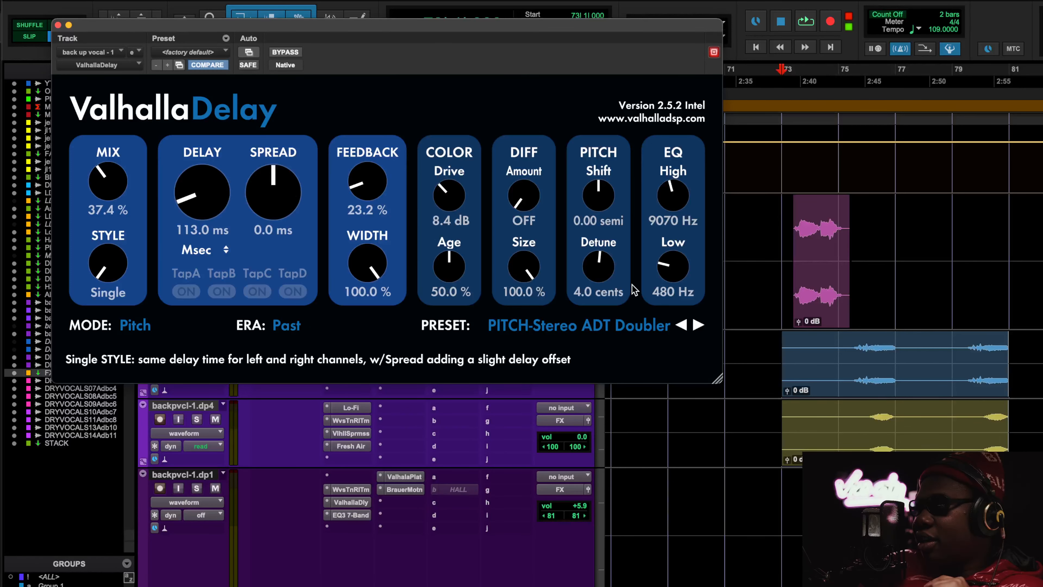
left_click(58, 25)
left_click(410, 203)
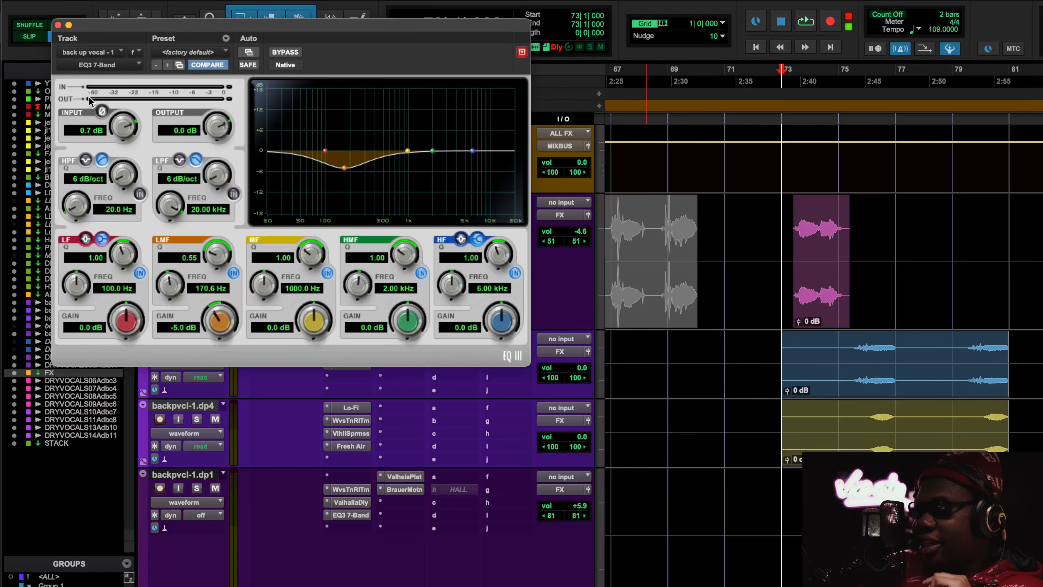
left_click(57, 25)
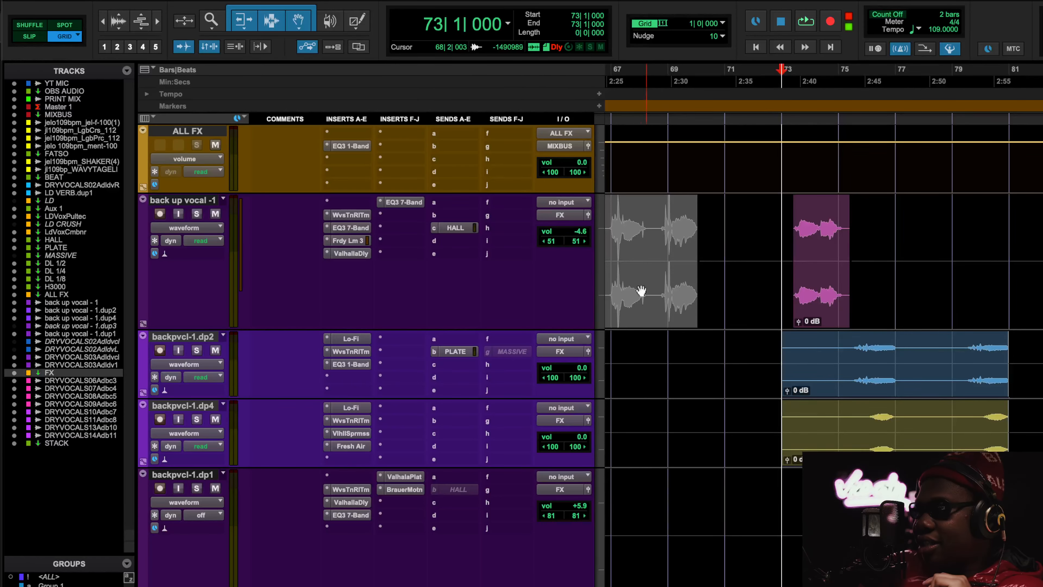
Play the song from bar 3 with the whole back up vocal -1 arrangement in view.
key("r")
key("r")
key("r")
key("r")
key("r")
scroll(641, 291, "up", 1)
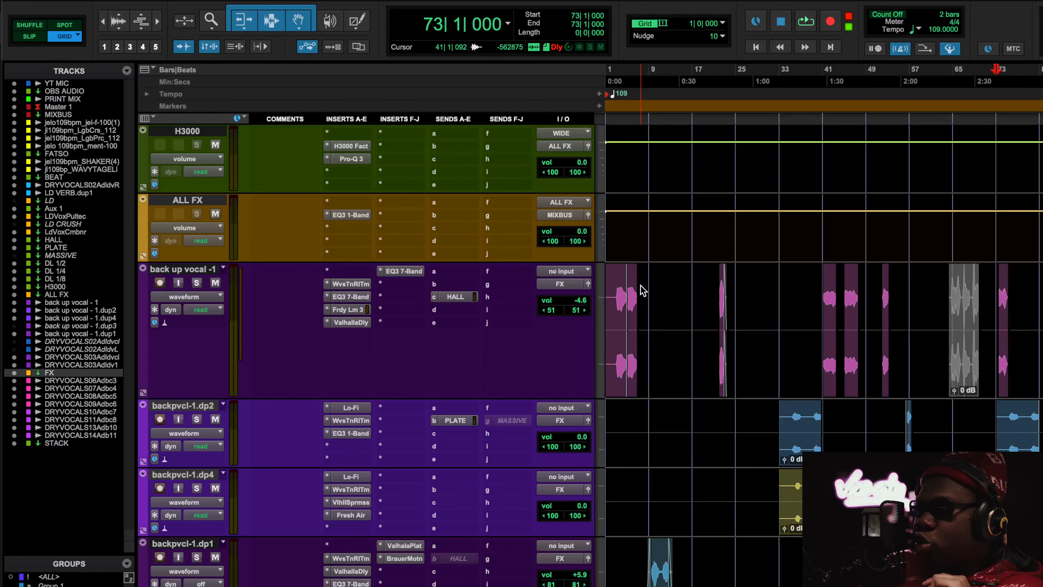
left_click(621, 76)
left_click(617, 75)
key("space")
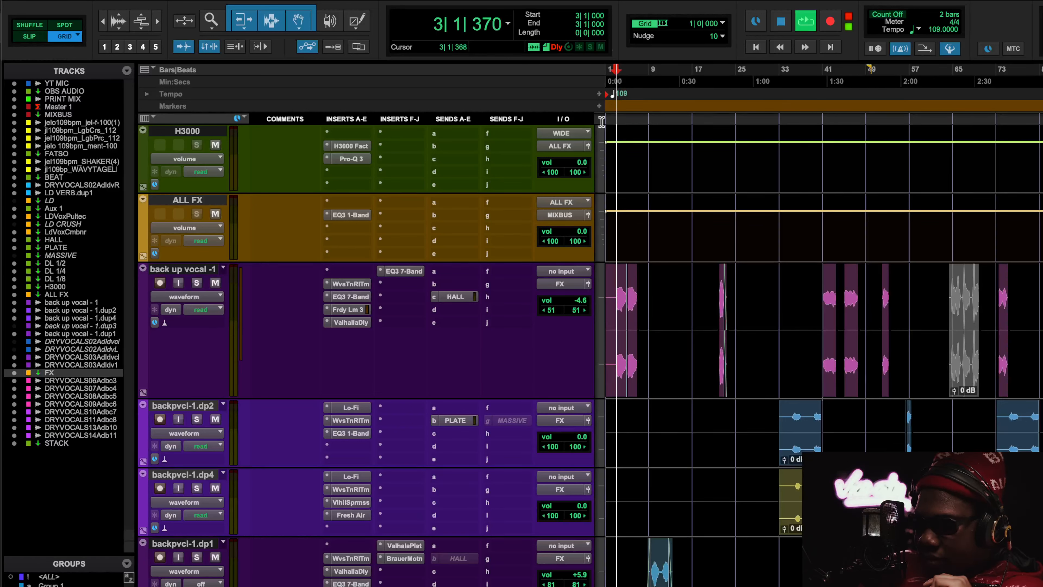
Audition back up vocal -1 with its volume at 0.0 dB, stop playback and return the volume to -4.6 dB.
left_click(582, 306, "alt")
key("space")
key("space")
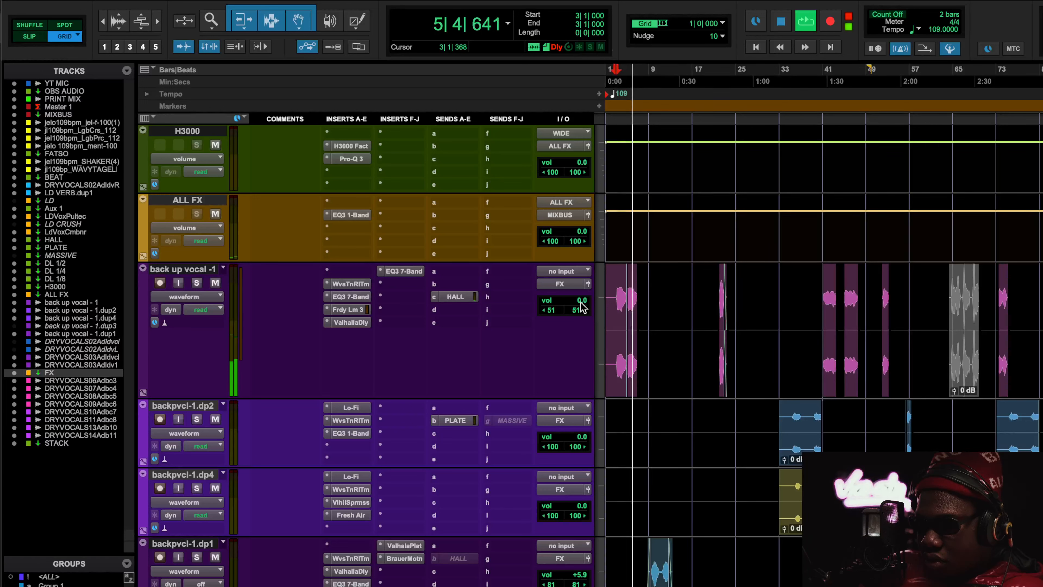
key("space")
left_click(581, 306)
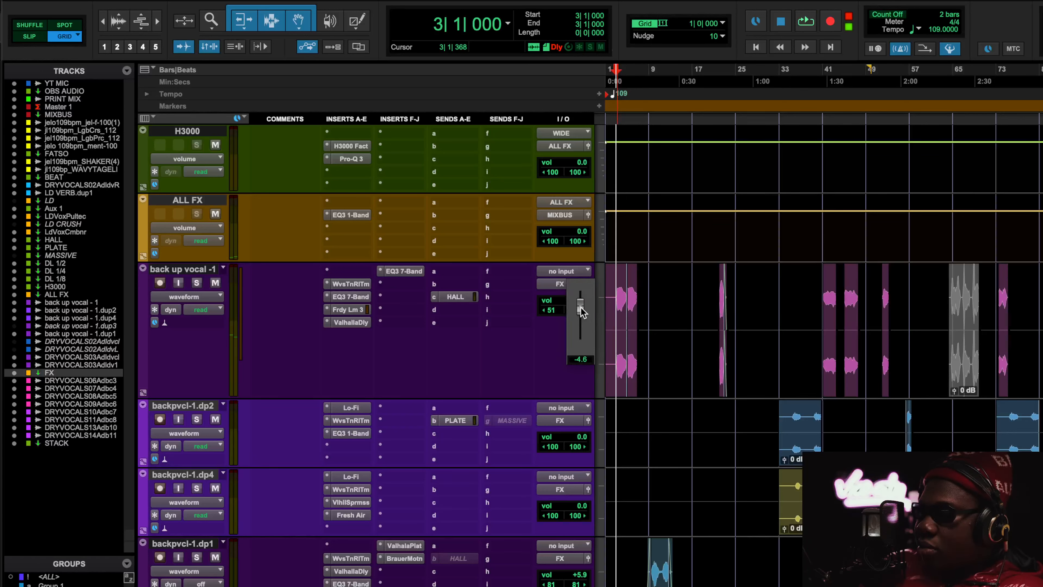
Look over the background vocal tracks and examine the Lo-Fi insert on the backpvcl-1.dp2 track.
scroll(596, 355, "down", 2)
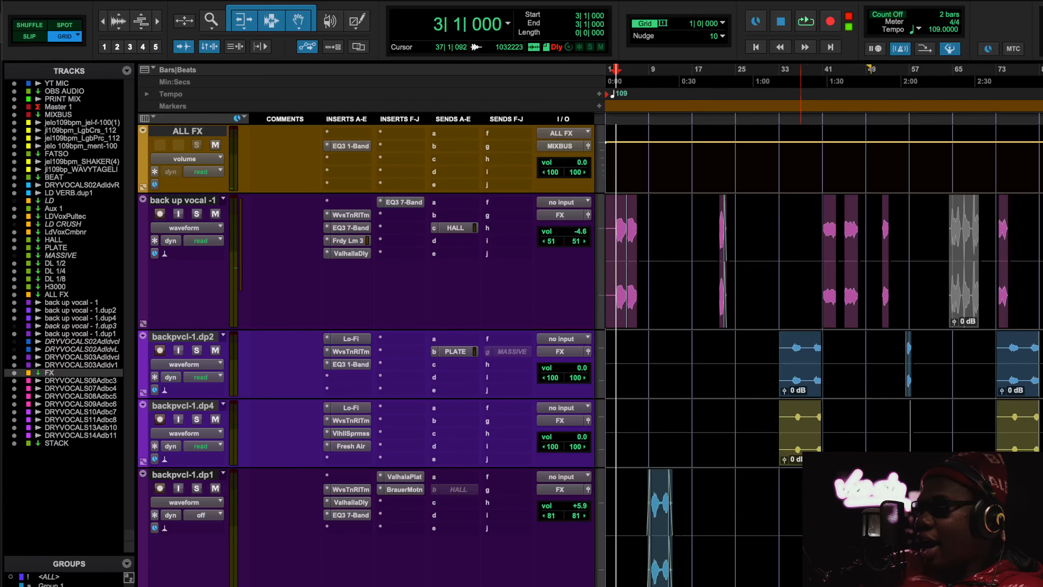
scroll(685, 549, "down", 5)
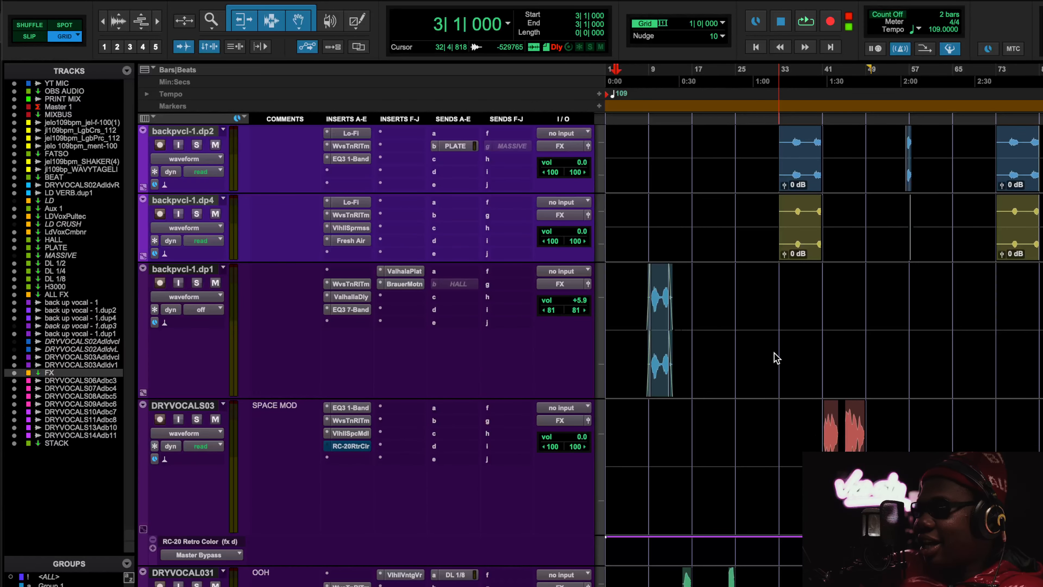
scroll(698, 295, "up", 5)
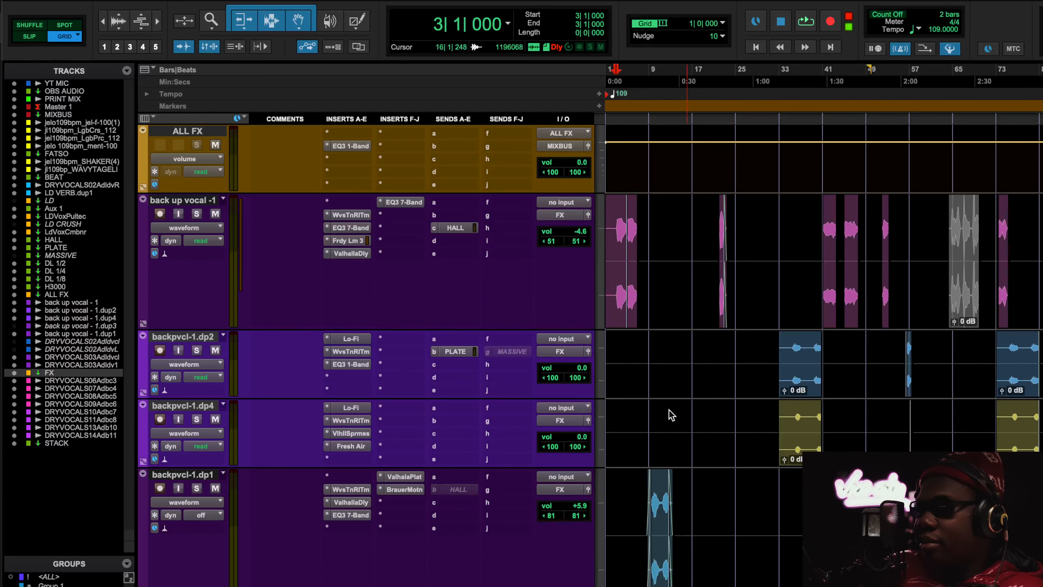
scroll(736, 380, "up", 3)
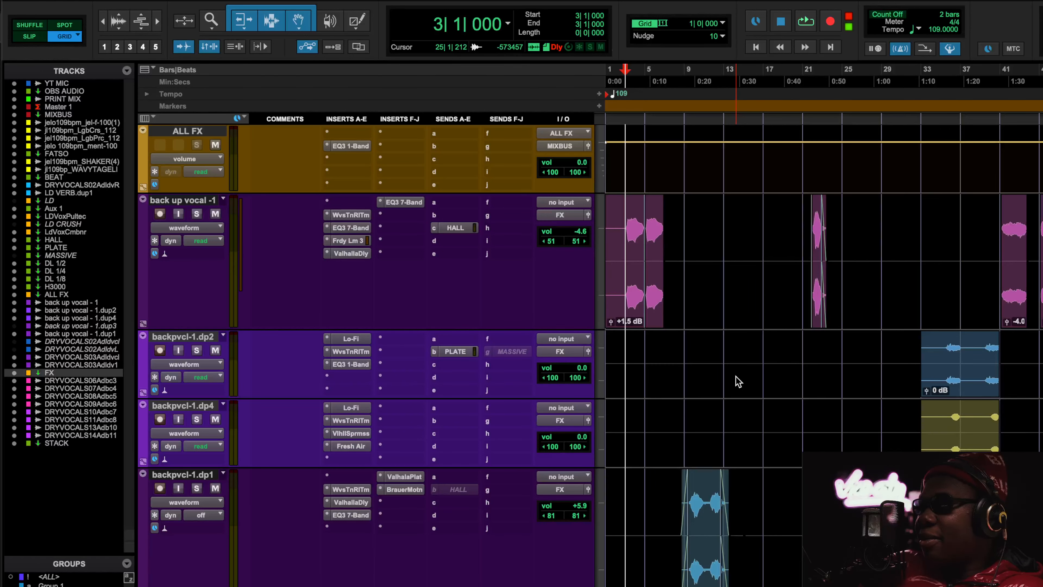
scroll(739, 381, "down", 2)
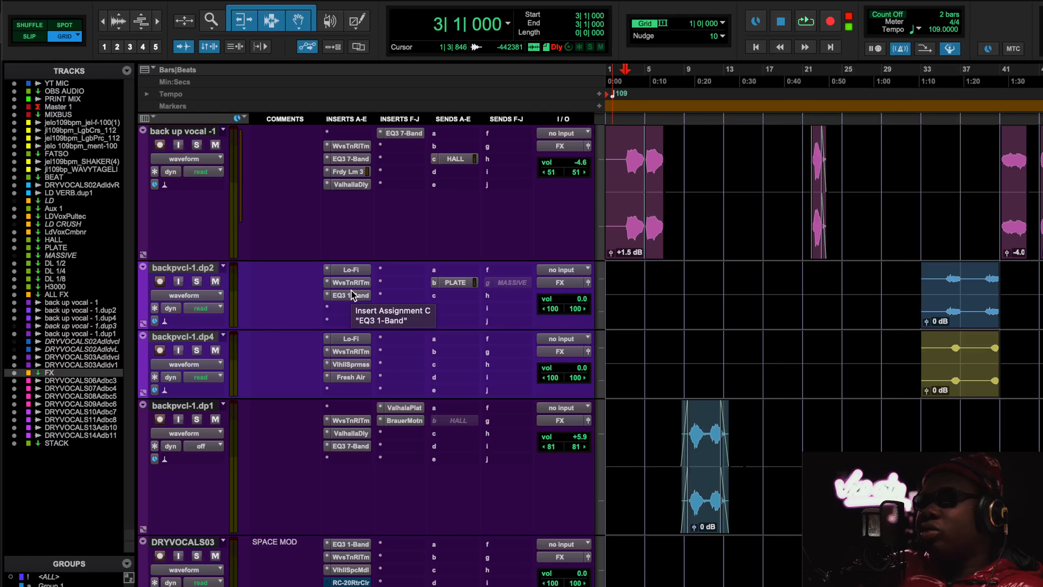
left_click(351, 271)
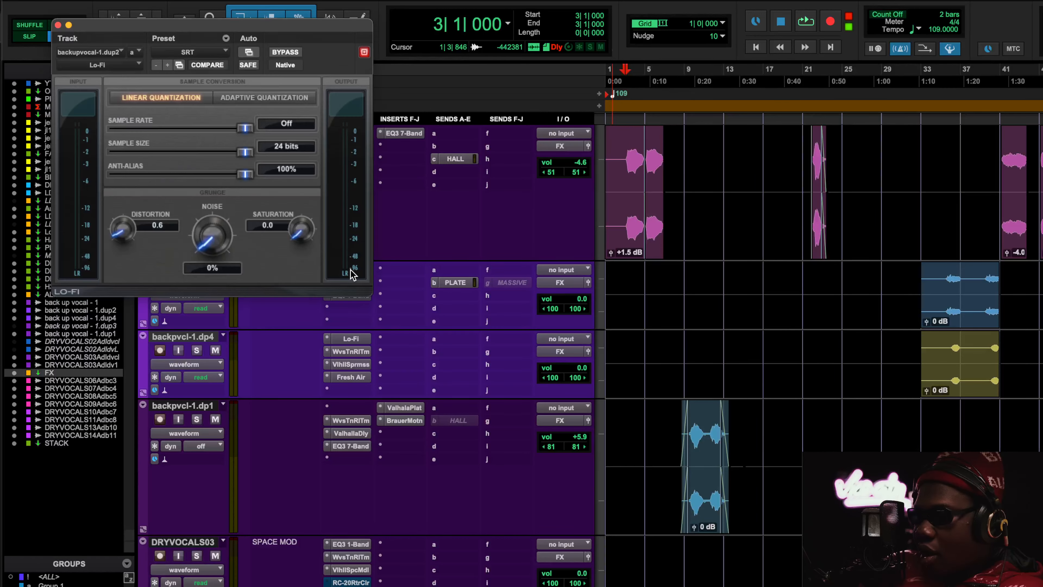
left_click(58, 25)
Inspect the Lo-Fi, Waves Tune Real-Time and EQ3 1-Band inserts on the backpvcl-1.dp2 track.
scroll(692, 333, "up", 5)
scroll(692, 334, "right", 5)
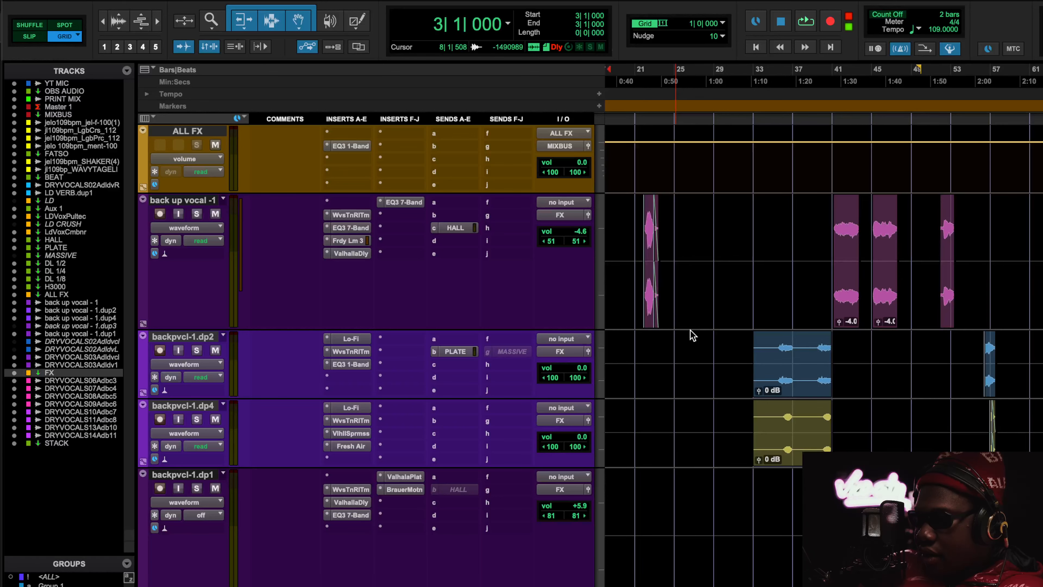
left_click(351, 339)
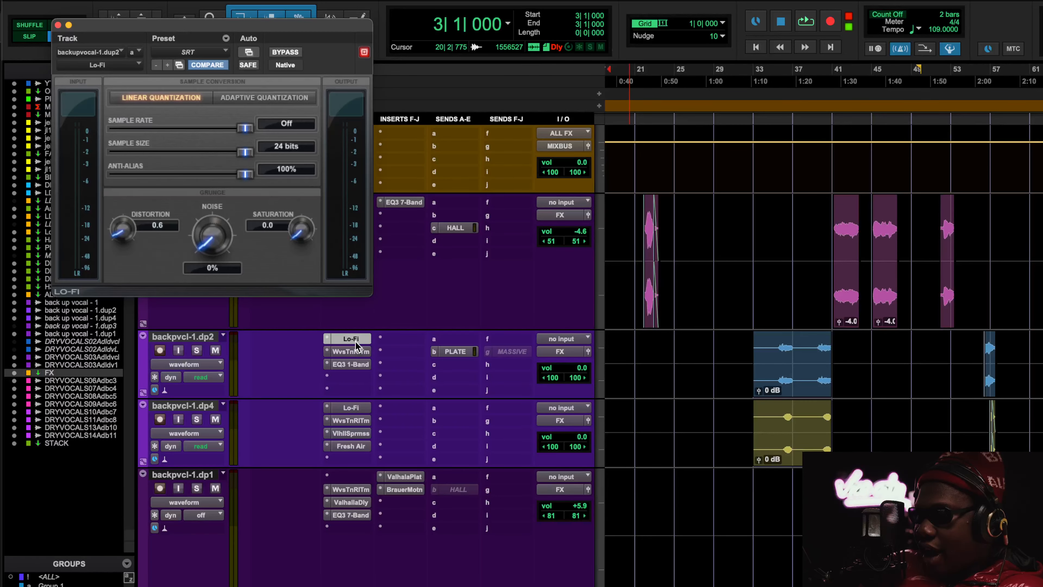
left_click(351, 352)
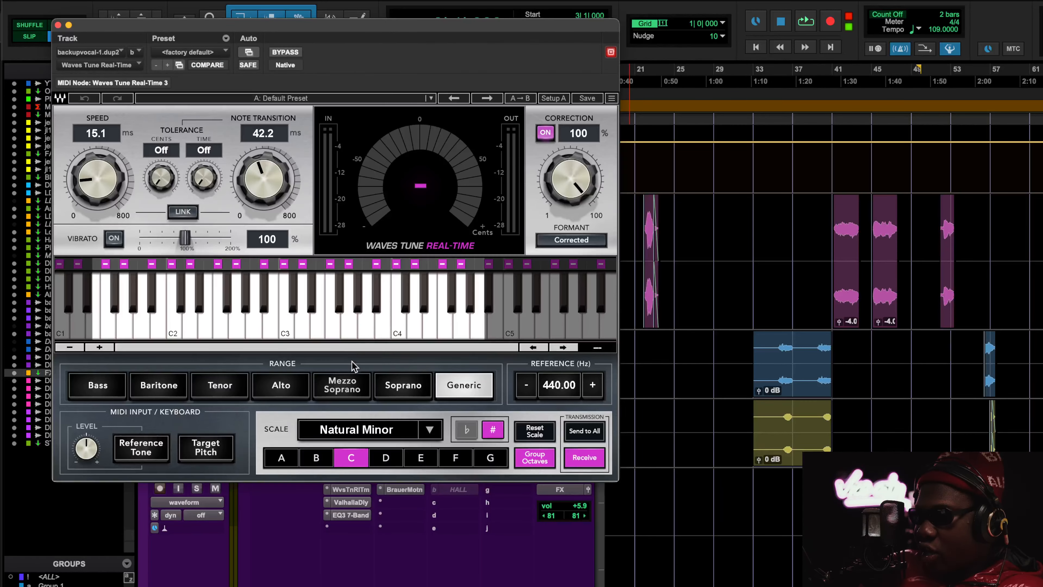
left_click(58, 25)
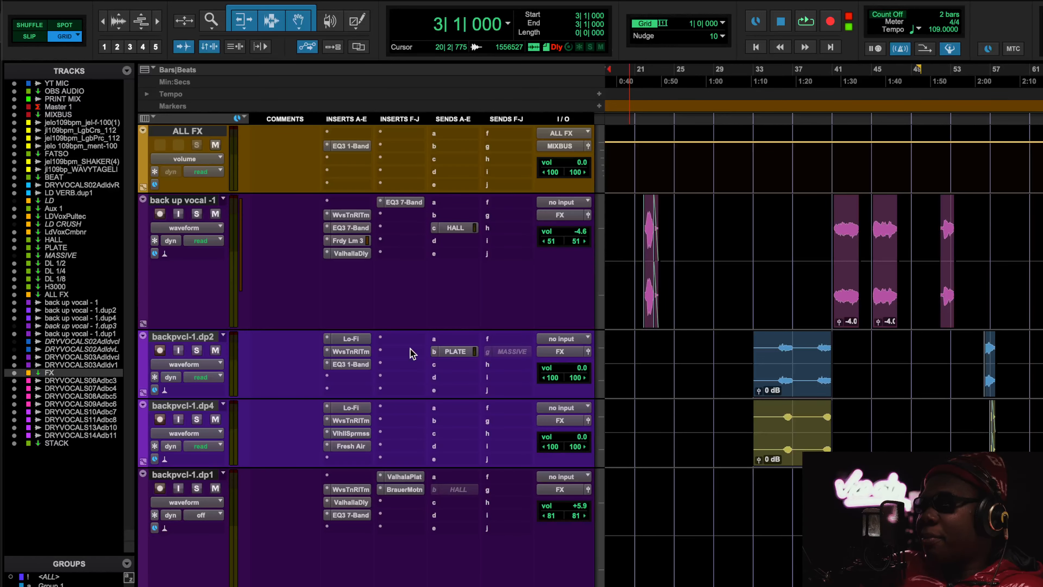
left_click(360, 365)
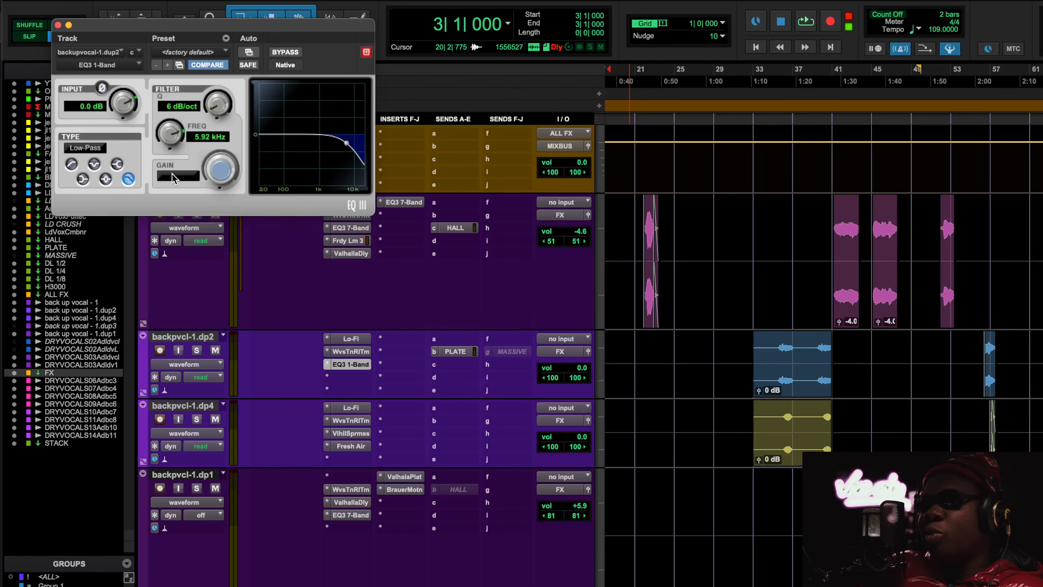
Play from bar 34 and audition backpvcl-1.dp2 in solo, briefly toggling the solo on backpvcl-1.dp4, and stop playback.
scroll(661, 314, "right", 5)
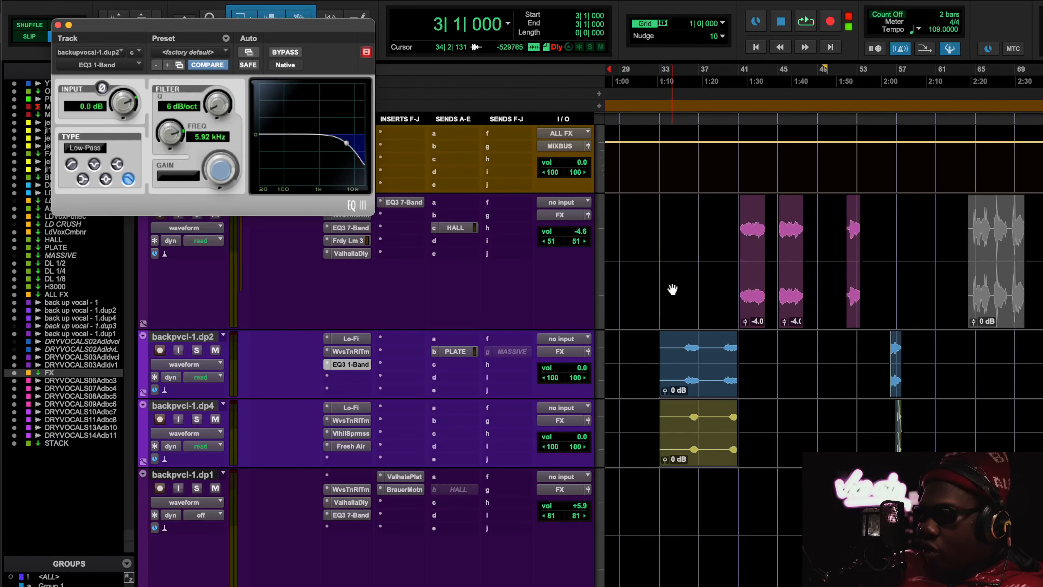
left_click(671, 90)
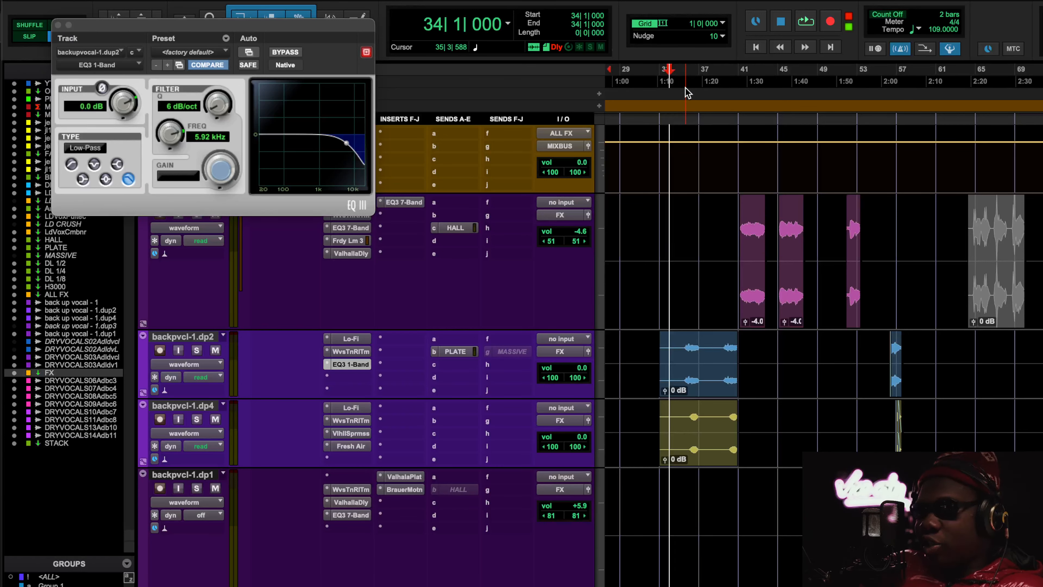
key("space")
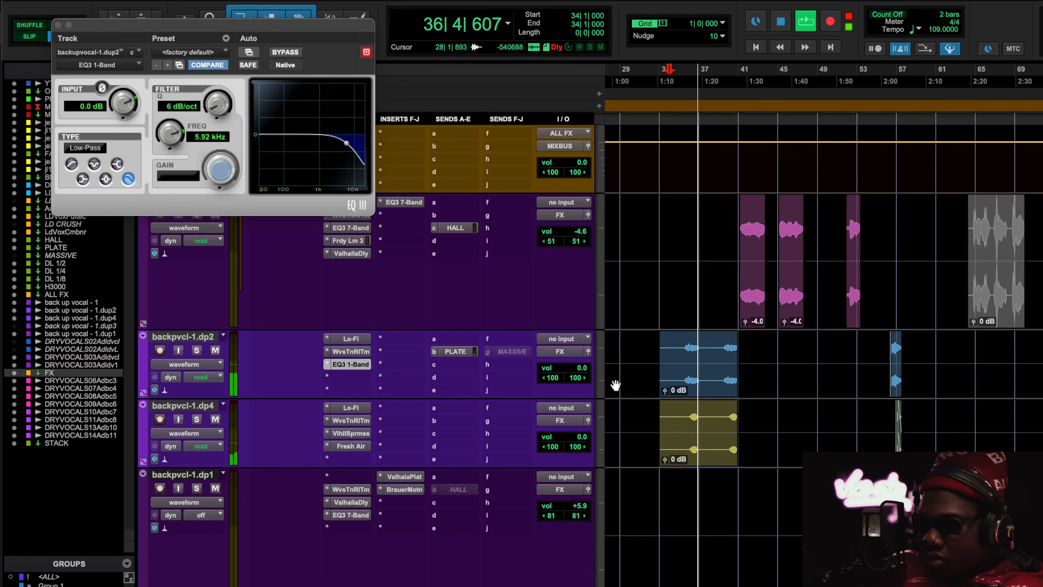
left_click(196, 350)
key("space")
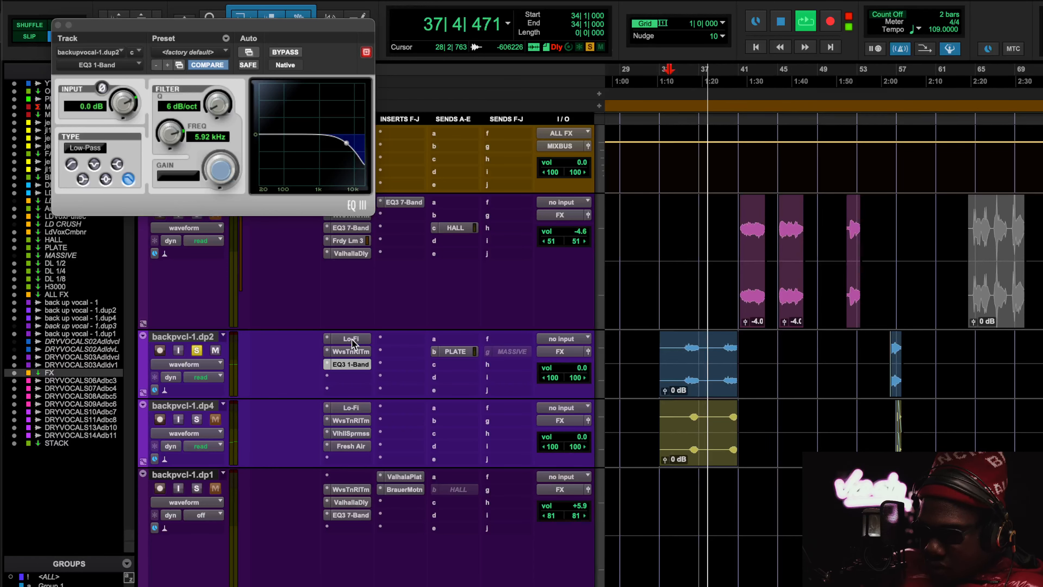
left_click(197, 419)
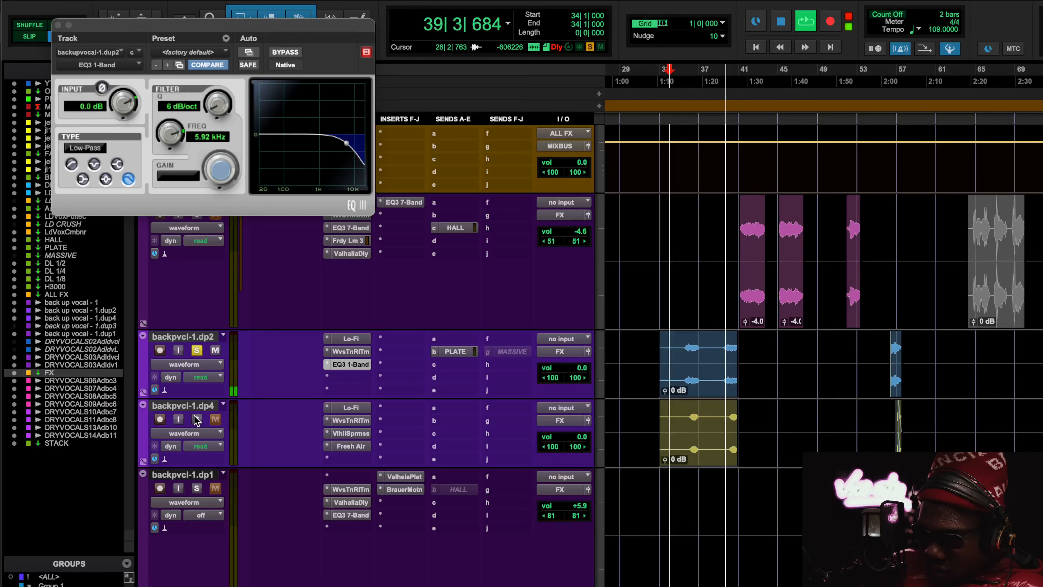
left_click(197, 419)
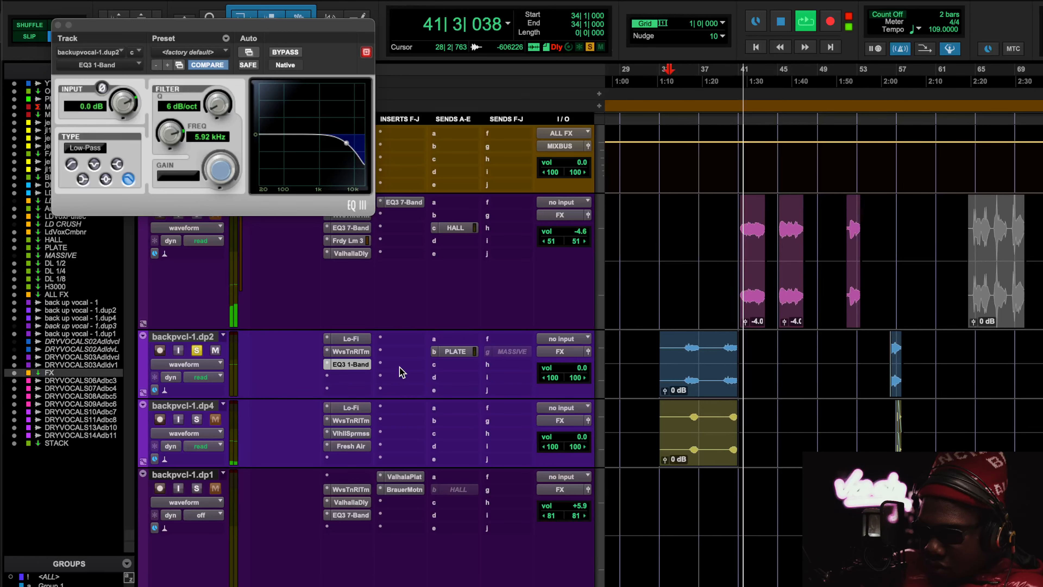
key("space")
Review the Waves Tune Real-Time settings on backpvcl-1.dp2 again, followed by its Lo-Fi settings.
left_click(357, 352)
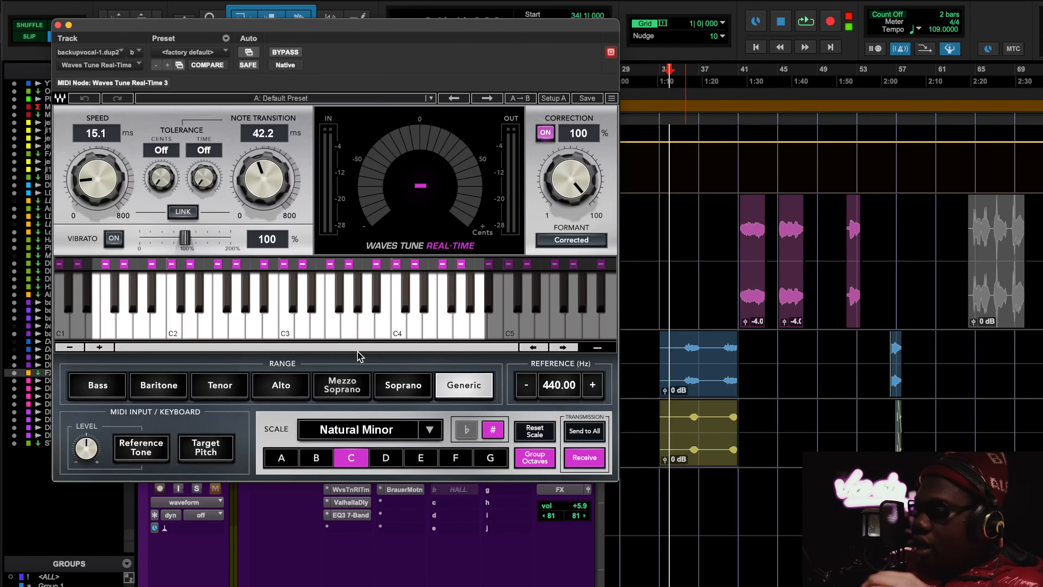
left_click(58, 25)
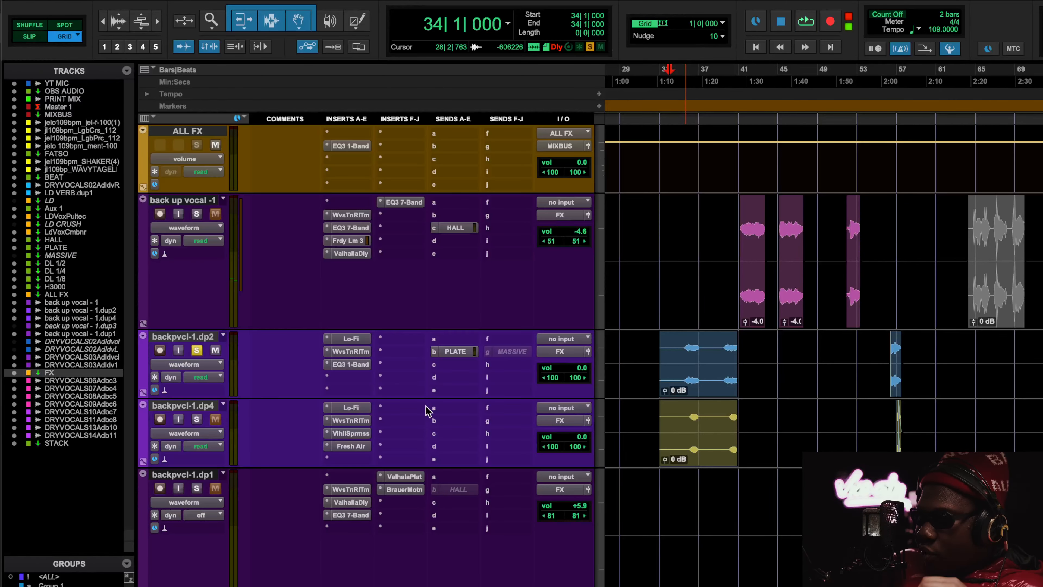
left_click(358, 338)
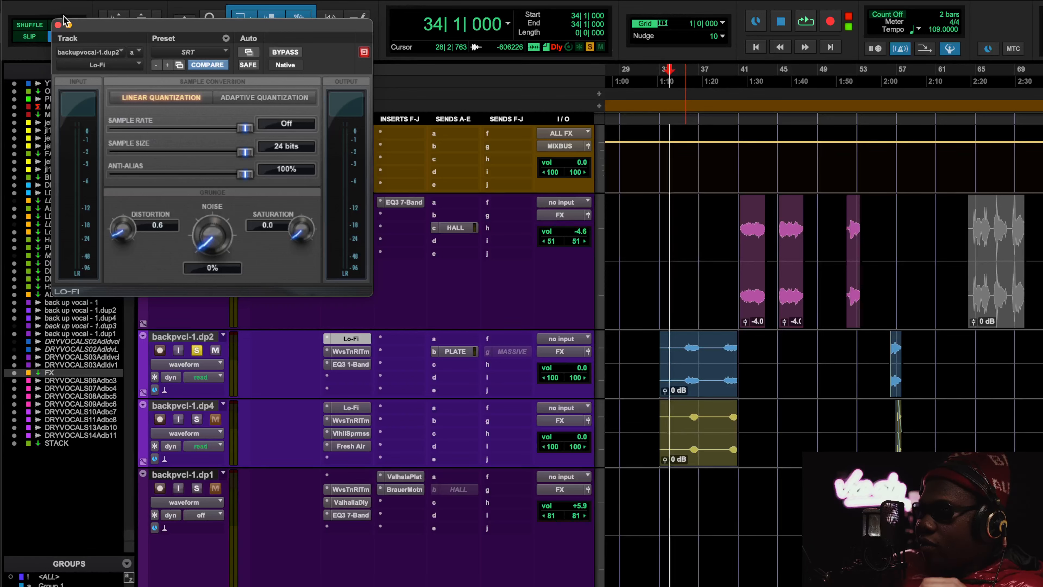
Examine the EQ3 1-Band low-pass settings on backpvcl-1.dp2, followed by the Valhalla Supermassive settings on backpvcl-1.dp4.
left_click(58, 25)
left_click(356, 365)
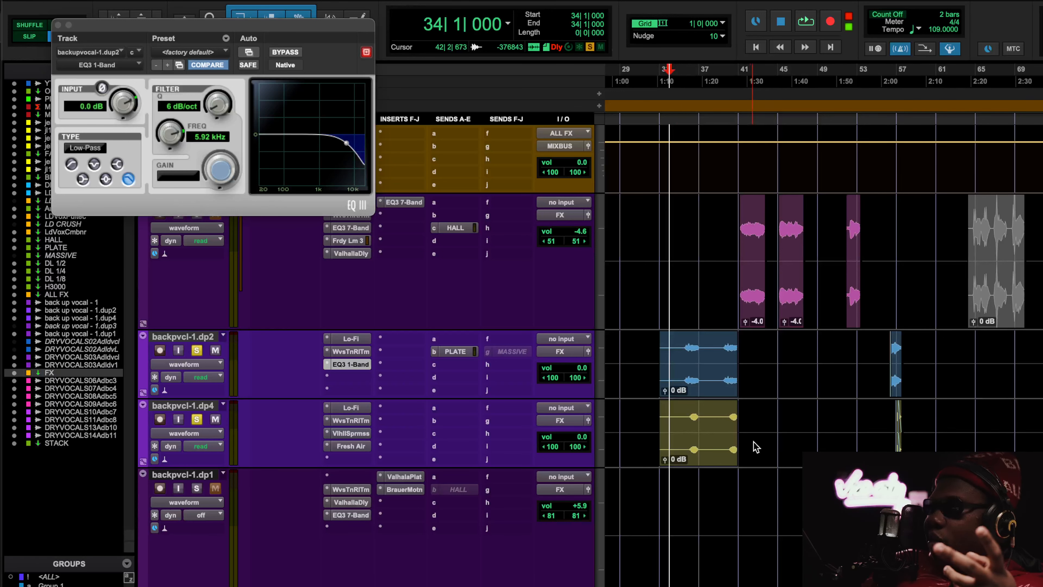
scroll(749, 426, "right", 5)
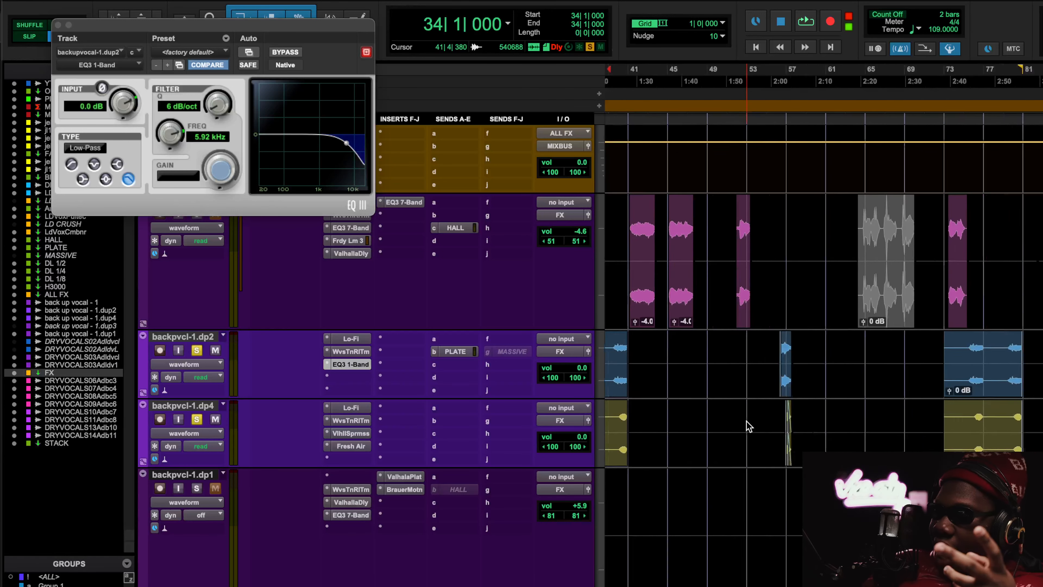
left_click(352, 433)
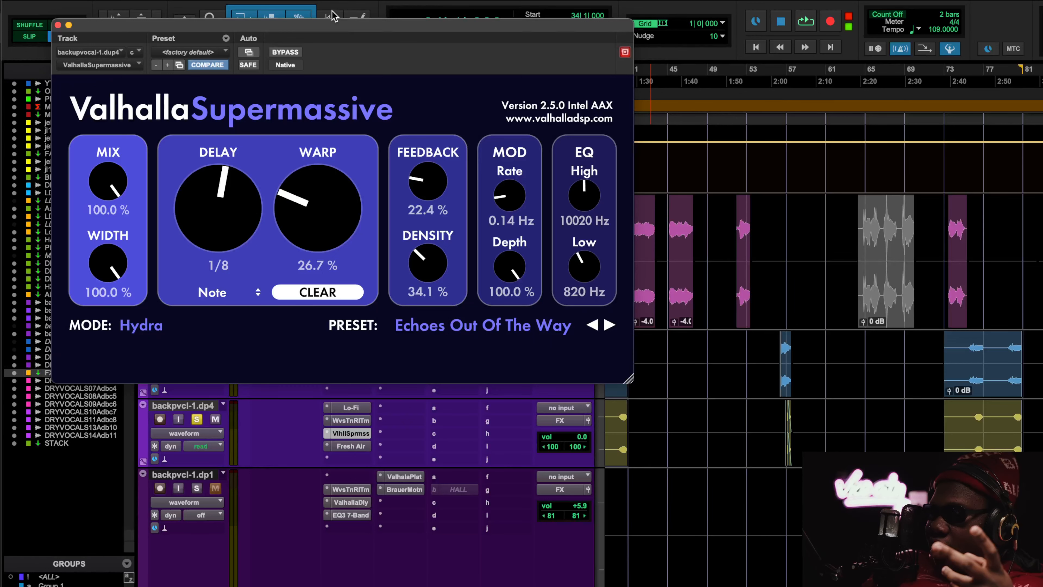
scroll(900, 401, "right", 3)
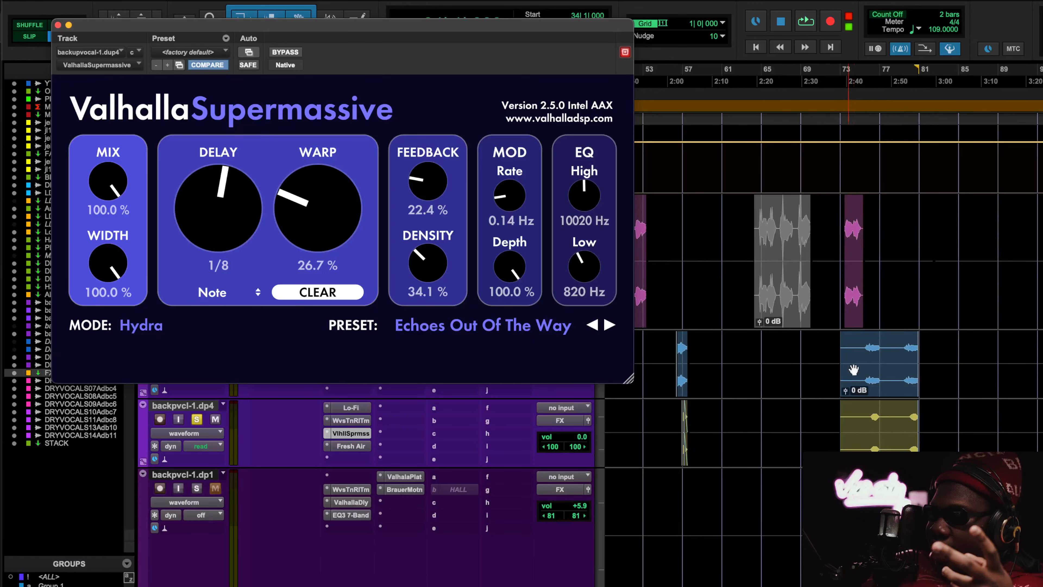
scroll(854, 370, "left", 15)
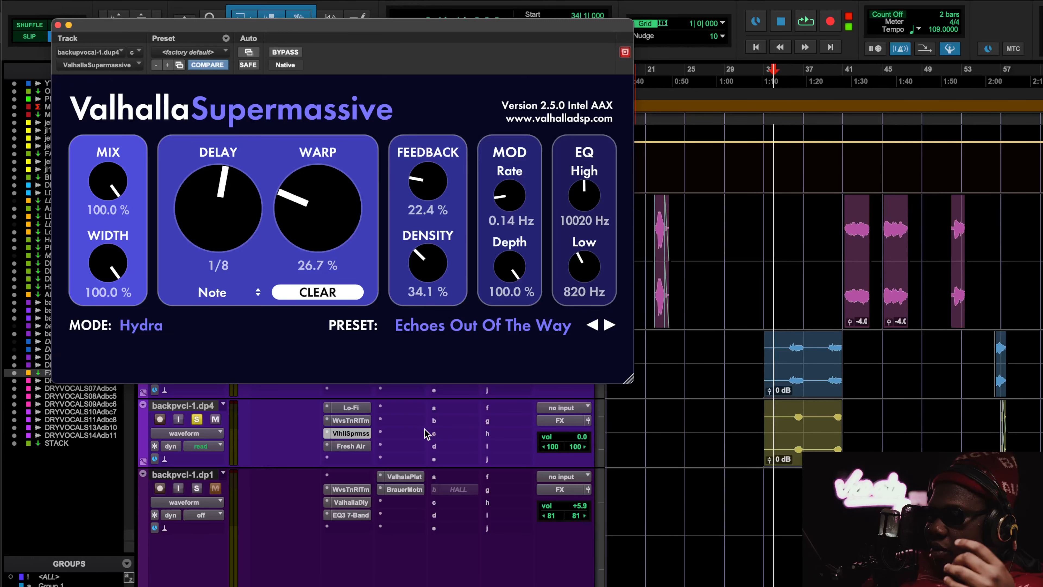
Inspect the Fresh Air and Waves Tune Real-Time inserts on backpvcl-1.dp4, reviewing Fresh Air a second time.
left_click(351, 447)
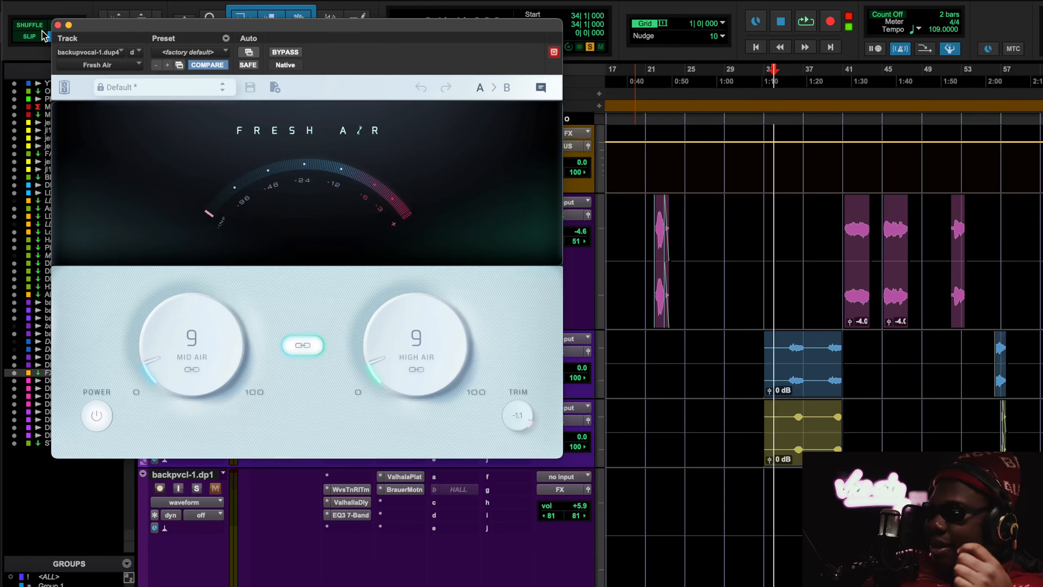
left_click(58, 25)
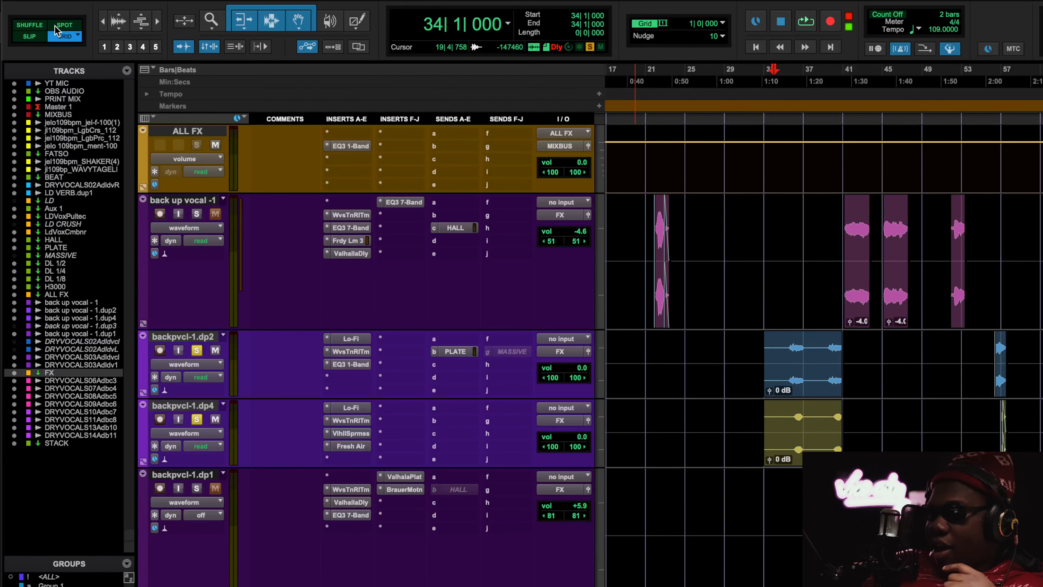
left_click(367, 420)
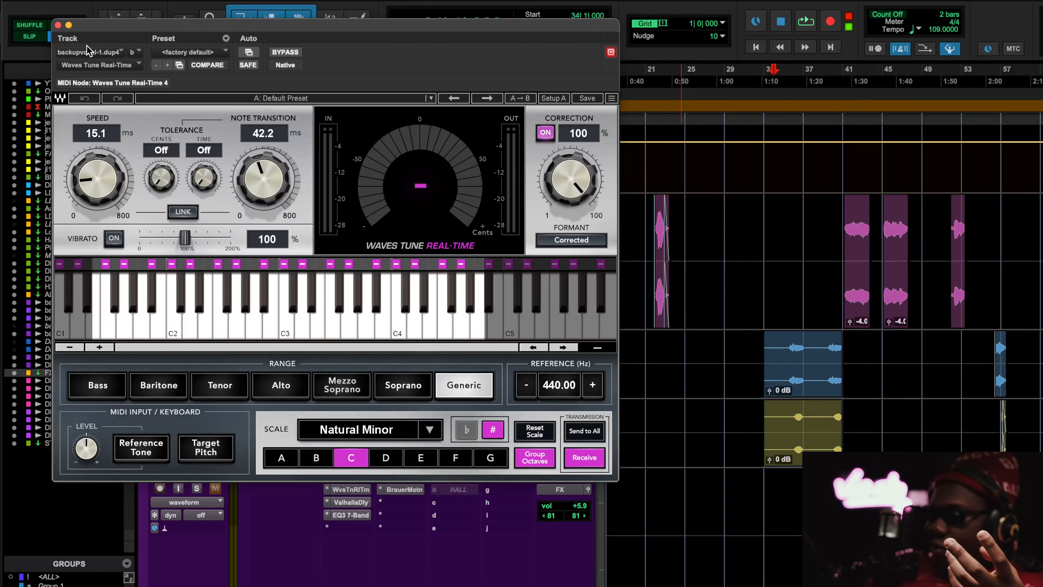
left_click(57, 25)
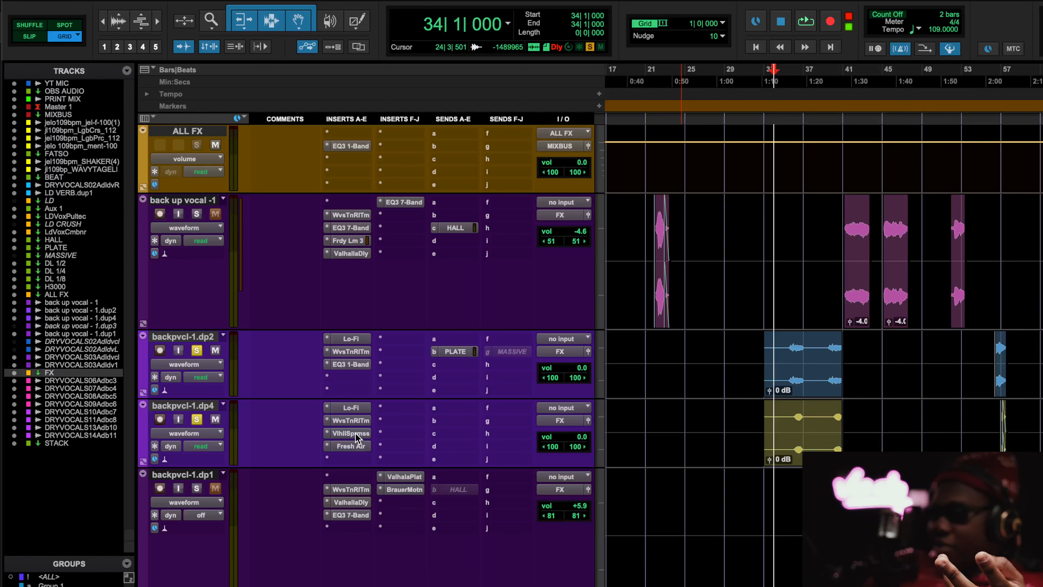
scroll(780, 430, "right", 3)
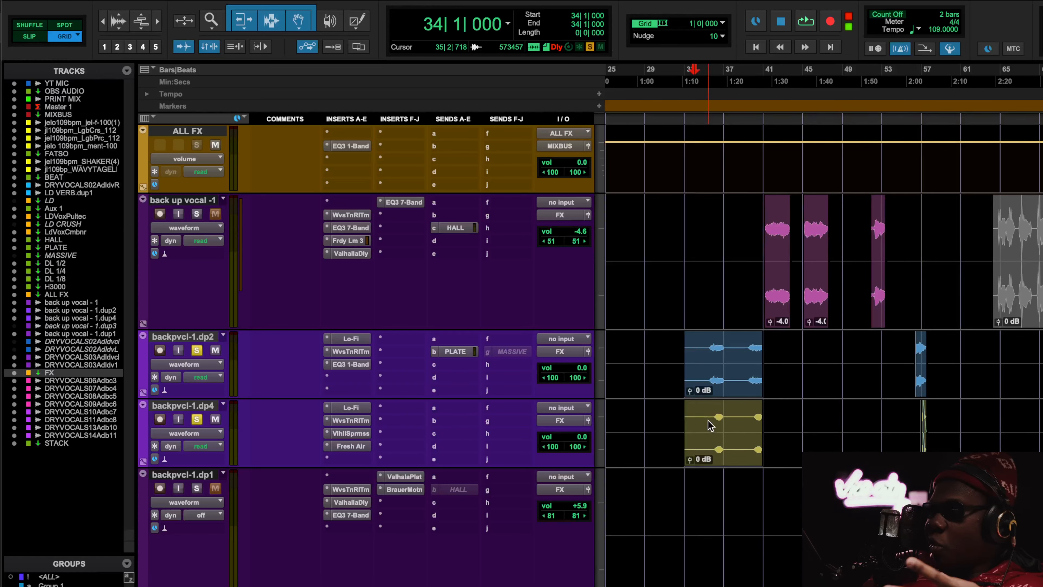
left_click(360, 448)
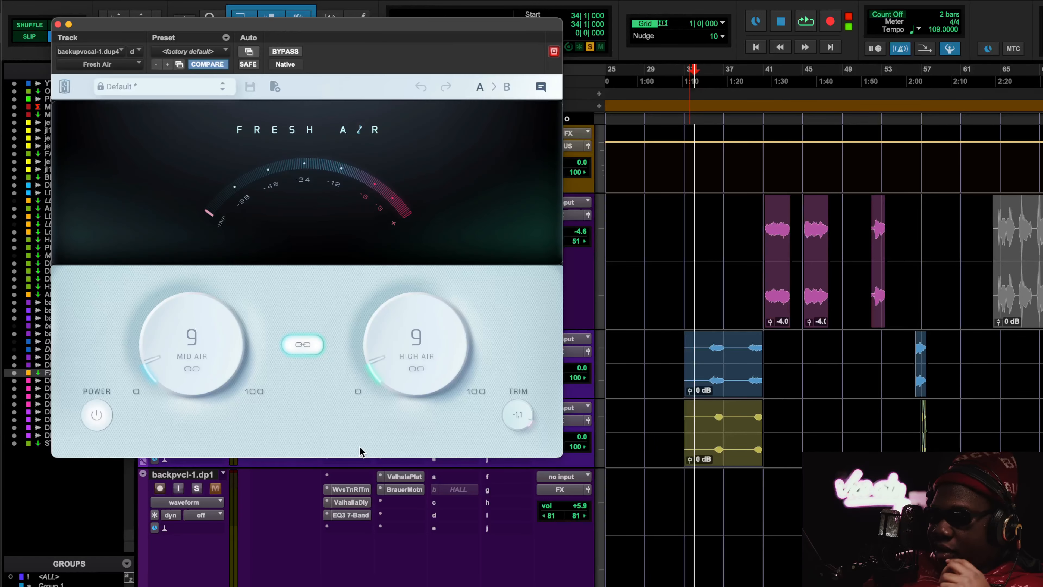
left_click(58, 25)
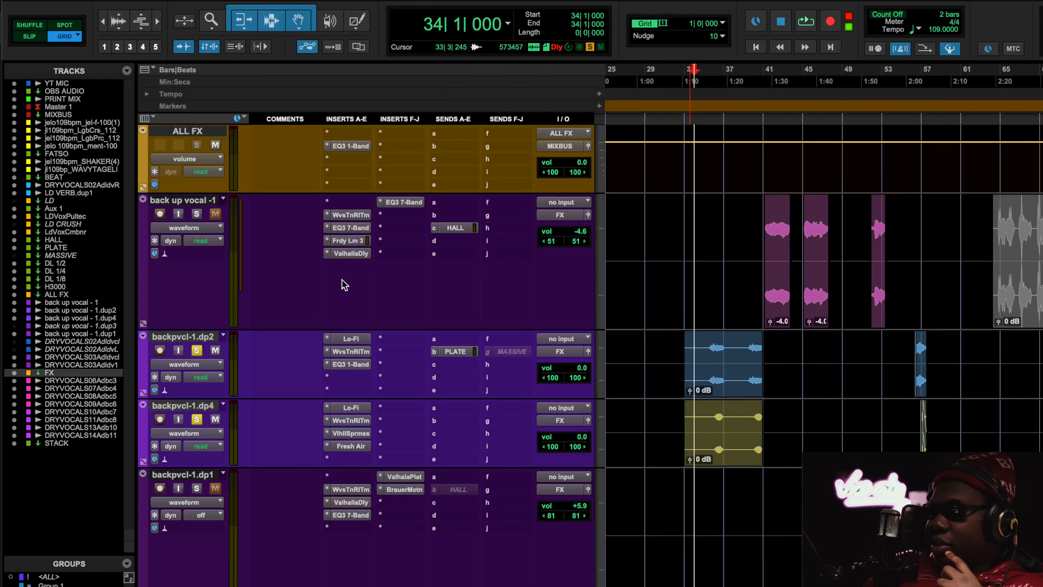
Survey the background vocal clips along the timeline and examine the short backpvcl-1.dp2 and backpvcl-1.dp4 clips around bar 57 up close.
scroll(781, 390, "up", 2)
scroll(781, 391, "right", 10)
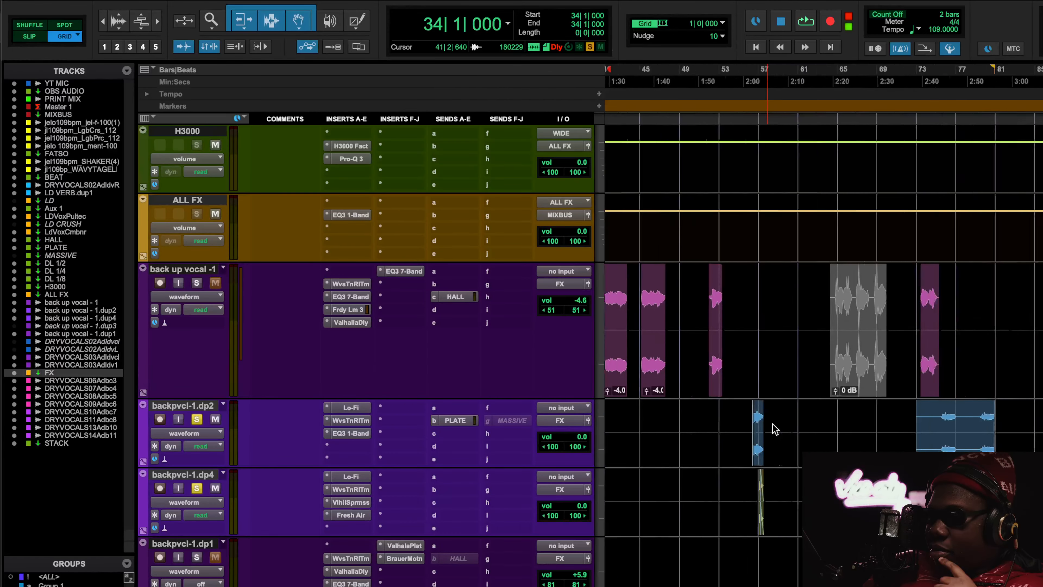
scroll(775, 428, "down", 4)
scroll(772, 424, "left", 7)
scroll(773, 424, "down", 4)
scroll(773, 424, "up", 4)
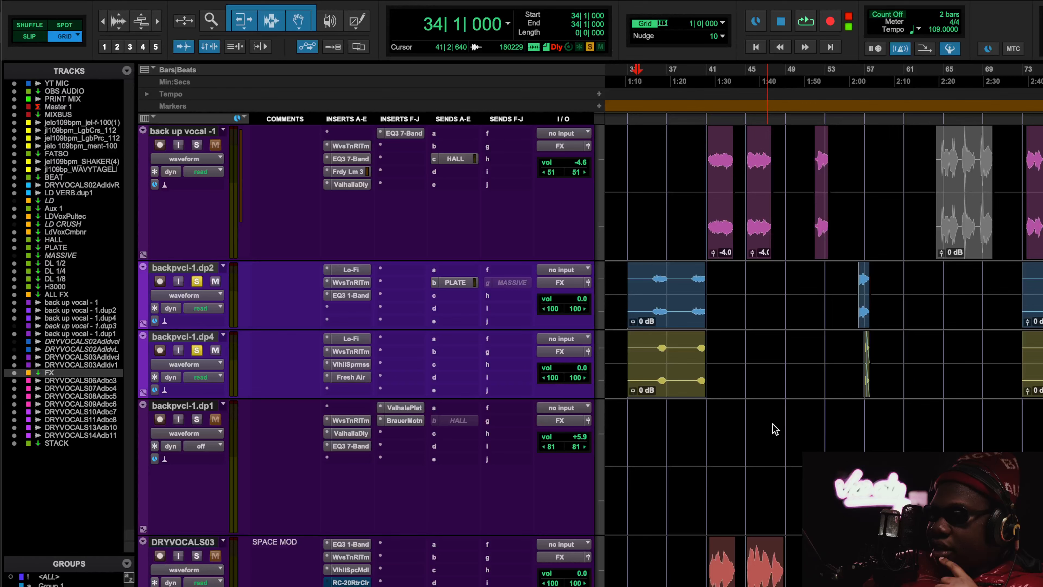
key("t")
key("t")
scroll(884, 356, "up", 2)
scroll(884, 357, "right", 6)
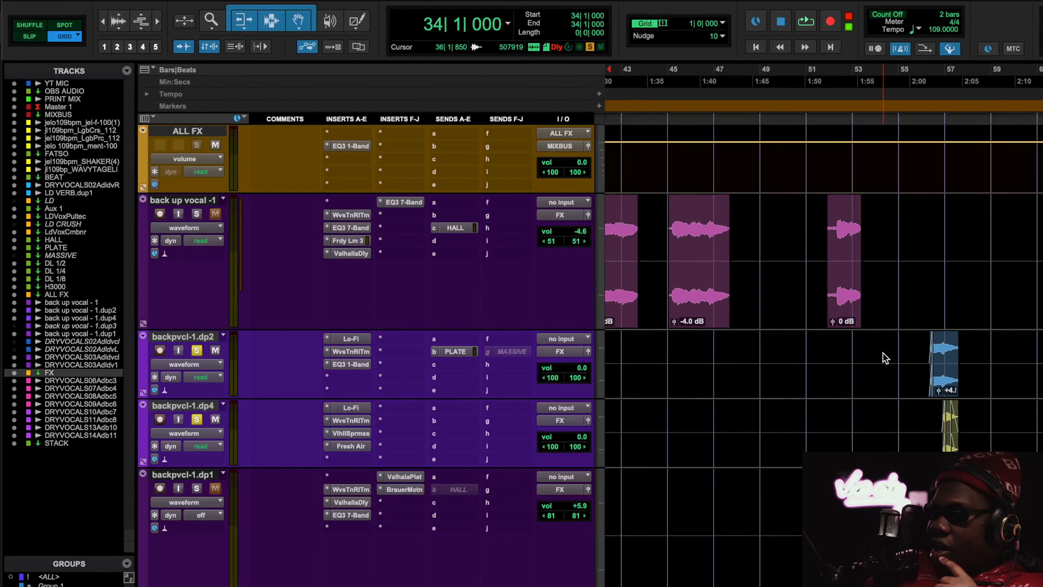
scroll(884, 357, "down", 4)
scroll(822, 280, "up", 4)
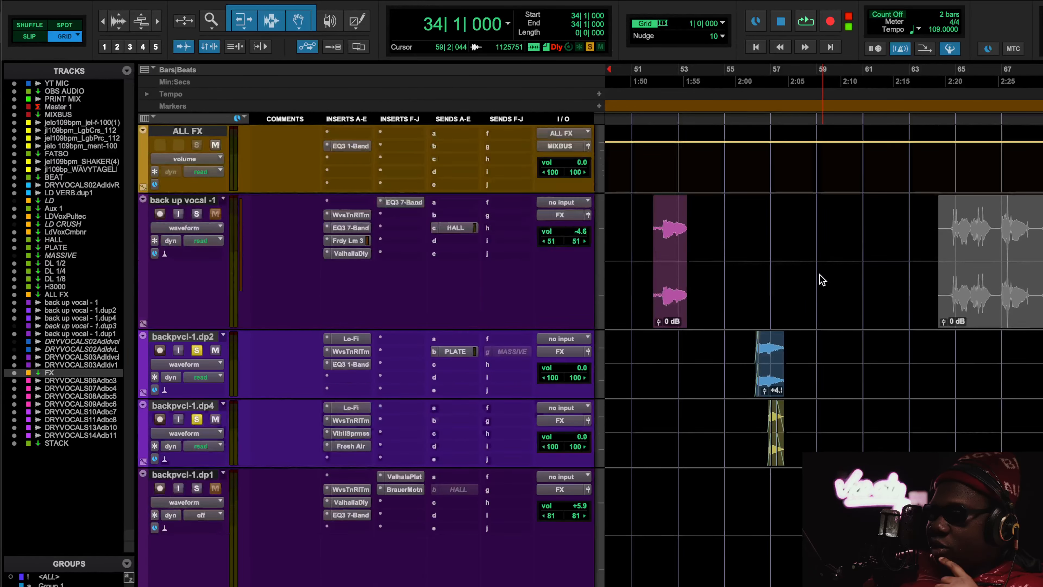
key("t")
key("t")
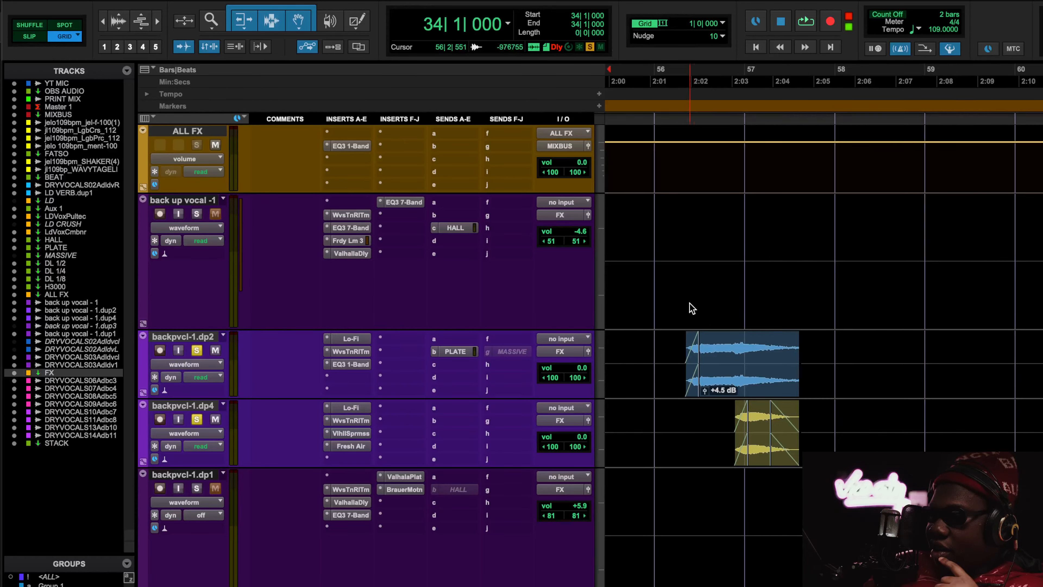
Audition the short backpvcl-1.dp2 and backpvcl-1.dp4 clips in playback from bar 56, set the playback start to bar 55, and stop.
left_click(617, 81)
key("space")
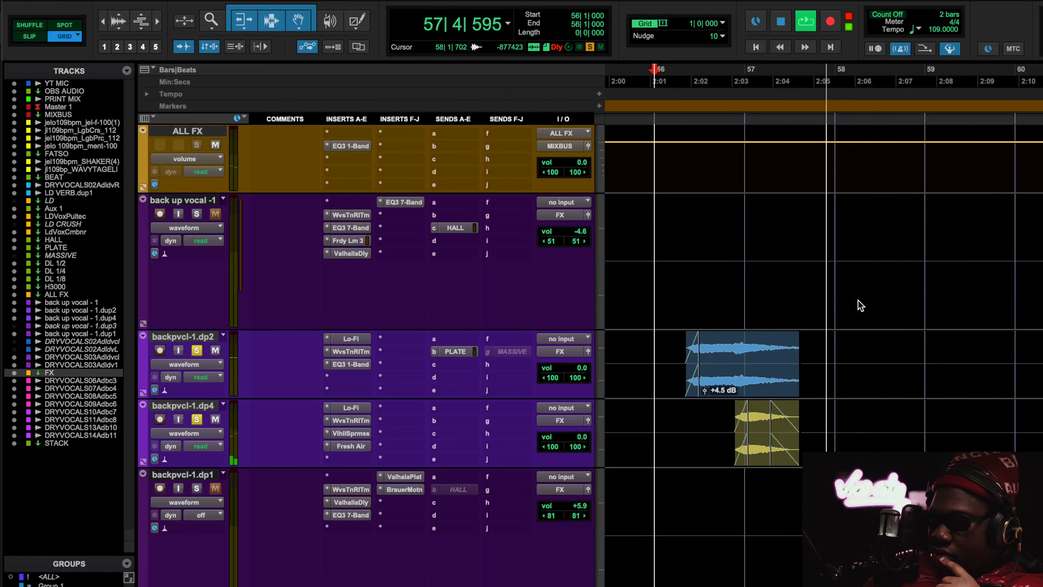
key("r")
left_click(715, 77)
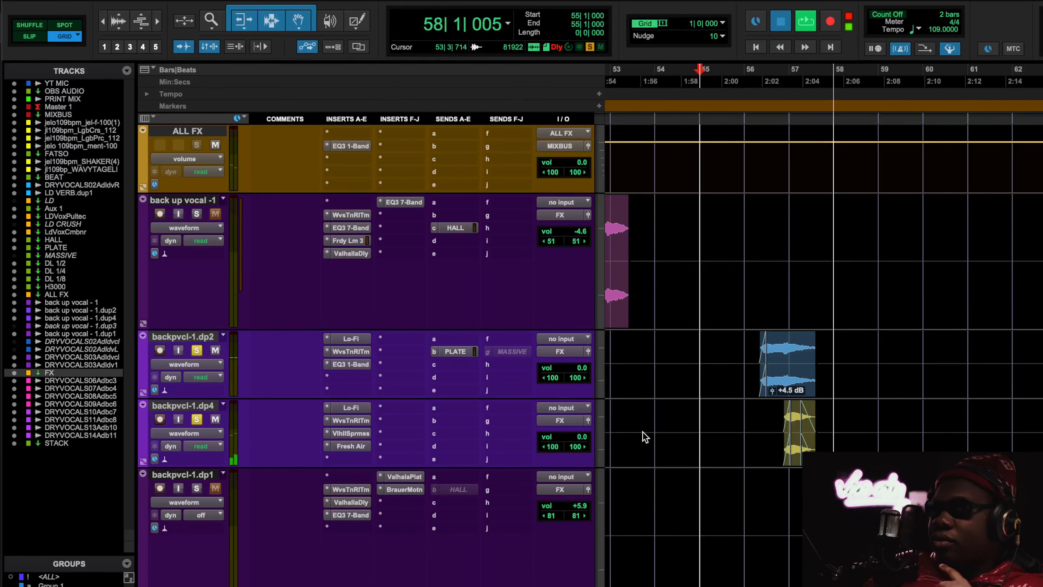
key("space")
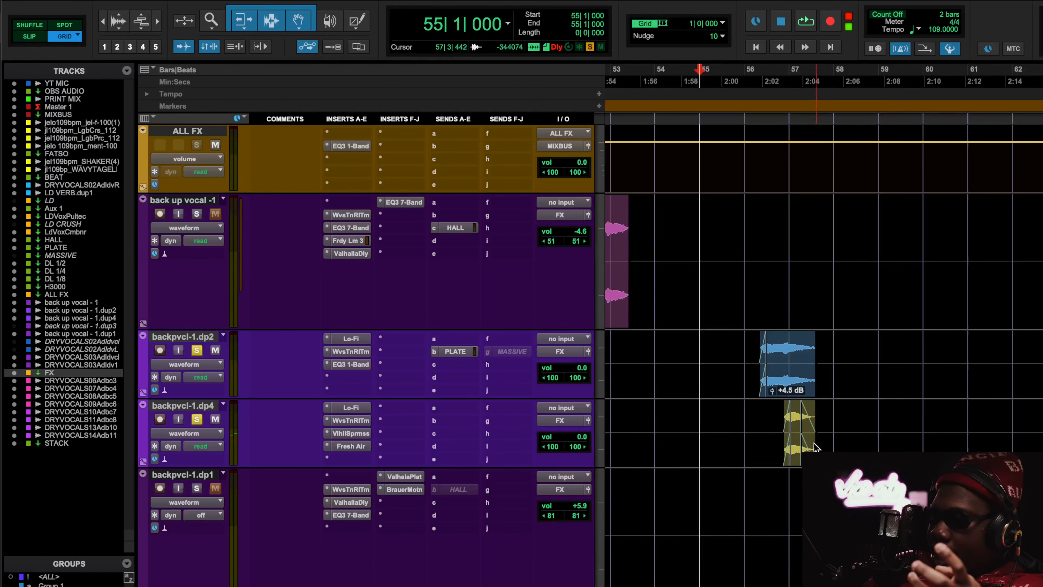
Try deleting the faded tail of the backpvcl-1.dp4 clip after bar 57 and undo the deletion.
left_click_drag(816, 446, 802, 454)
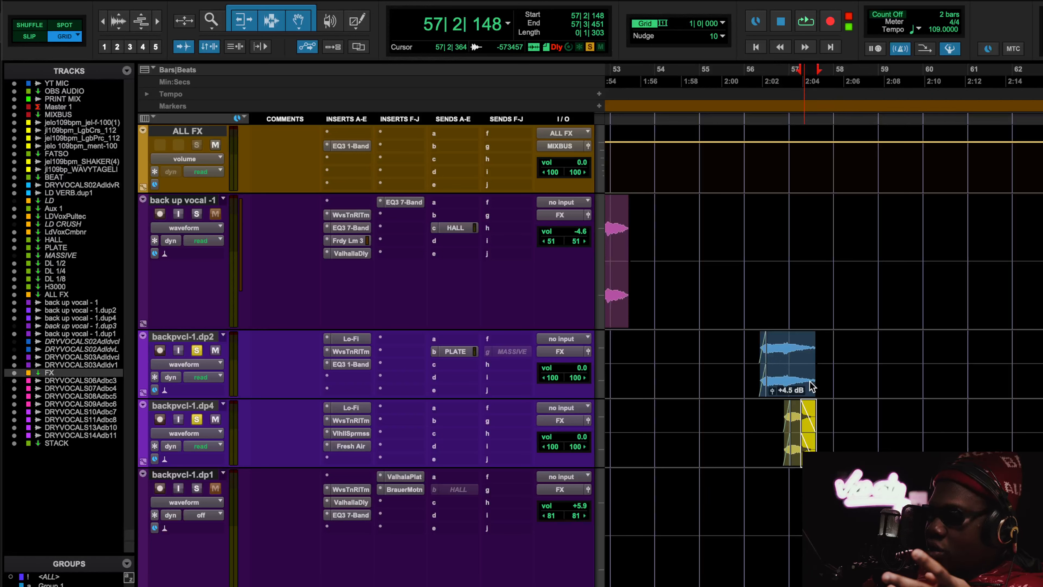
key("Delete")
key("ctrl+z")
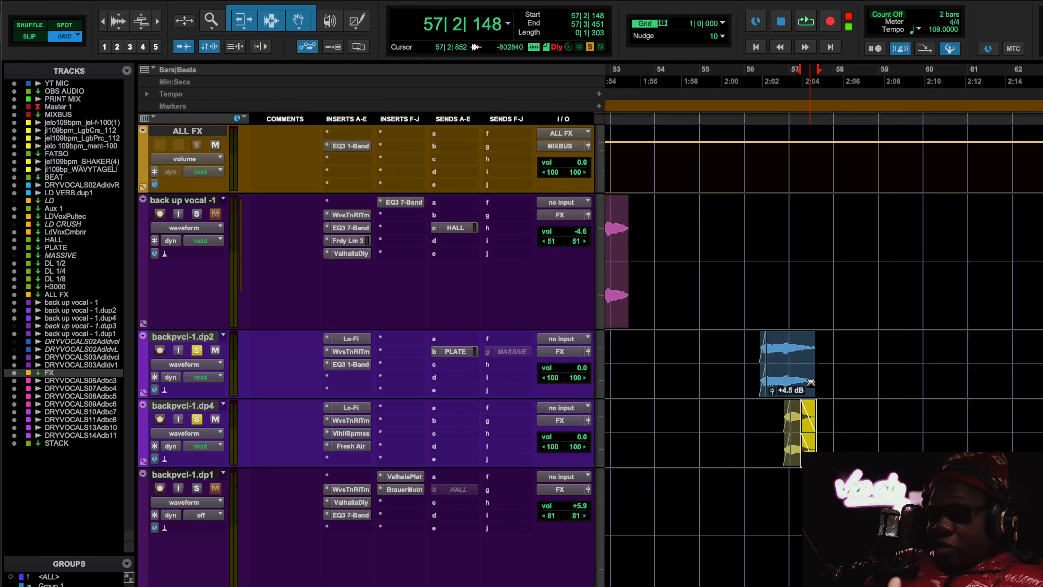
Review Valhalla Supermassive on backpvcl-1.dp4 alongside the track's clips across the timeline, ending at the short clip near bar 57.
key("t")
key("t")
key("t")
key("t")
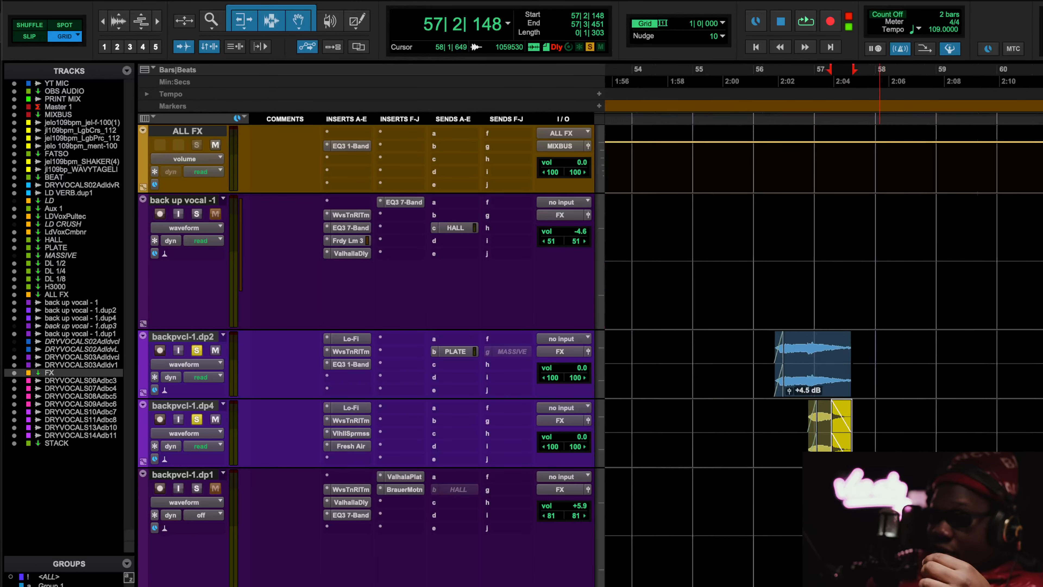
key("r")
key("r")
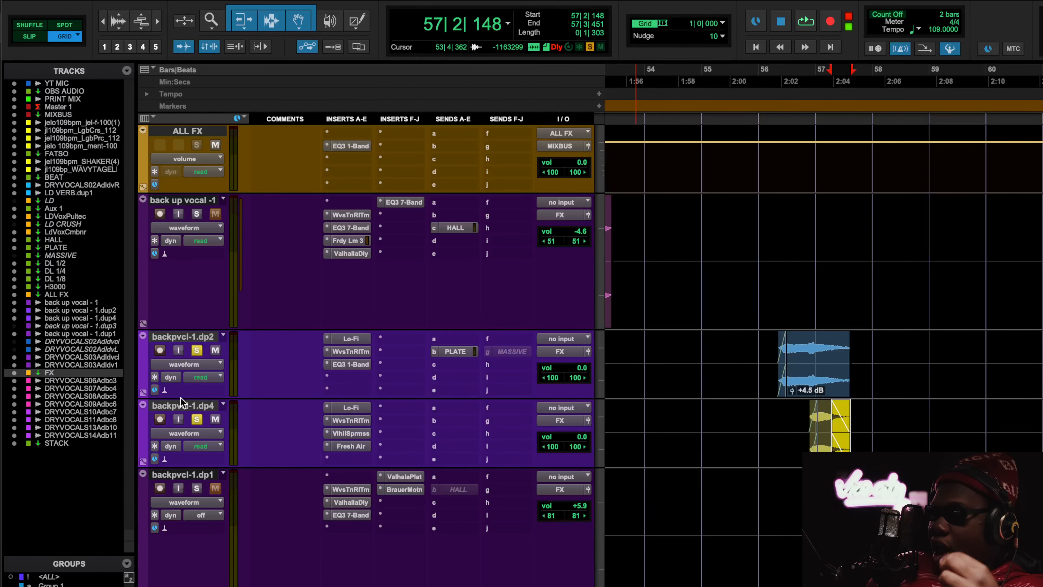
left_click(351, 433)
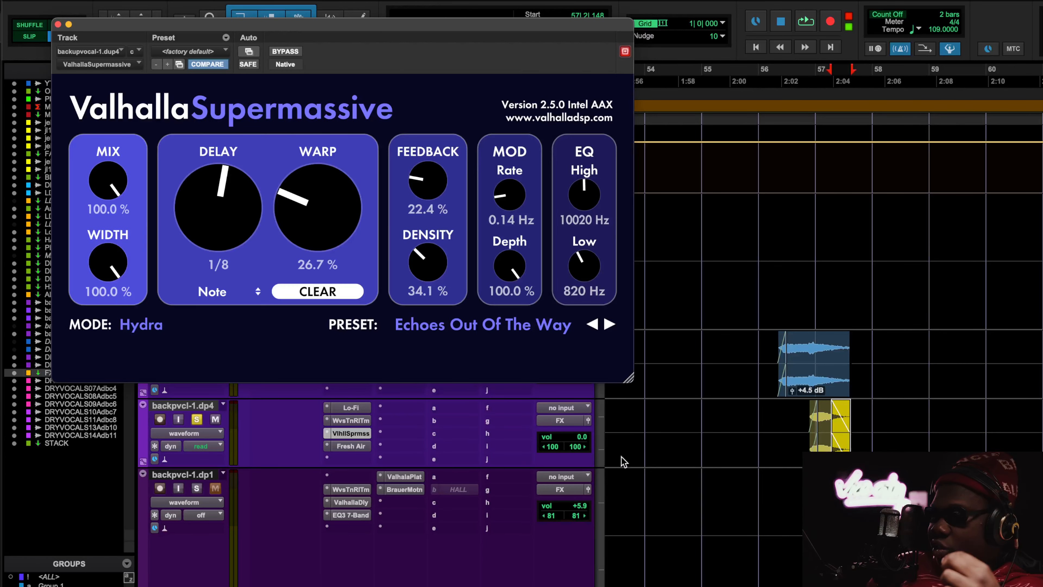
scroll(783, 486, "right", 10)
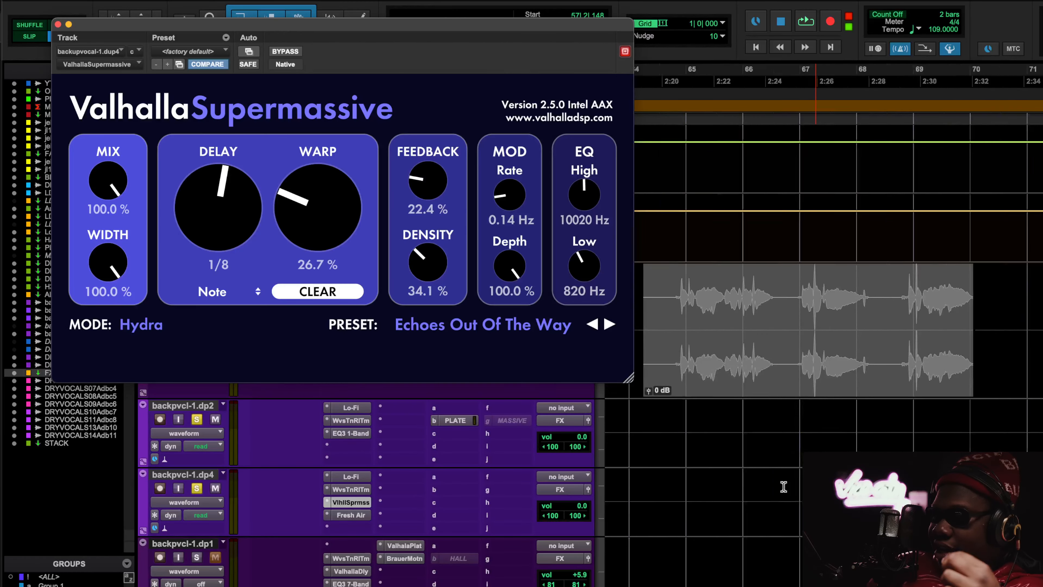
scroll(783, 487, "up", 2)
scroll(784, 487, "right", 1)
key("r")
key("r")
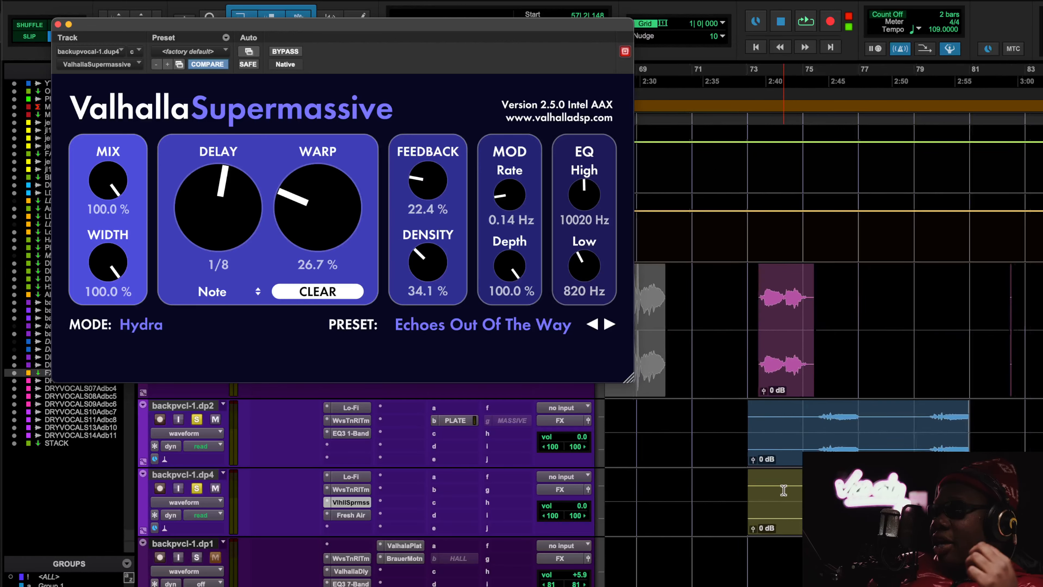
scroll(784, 490, "left", 5)
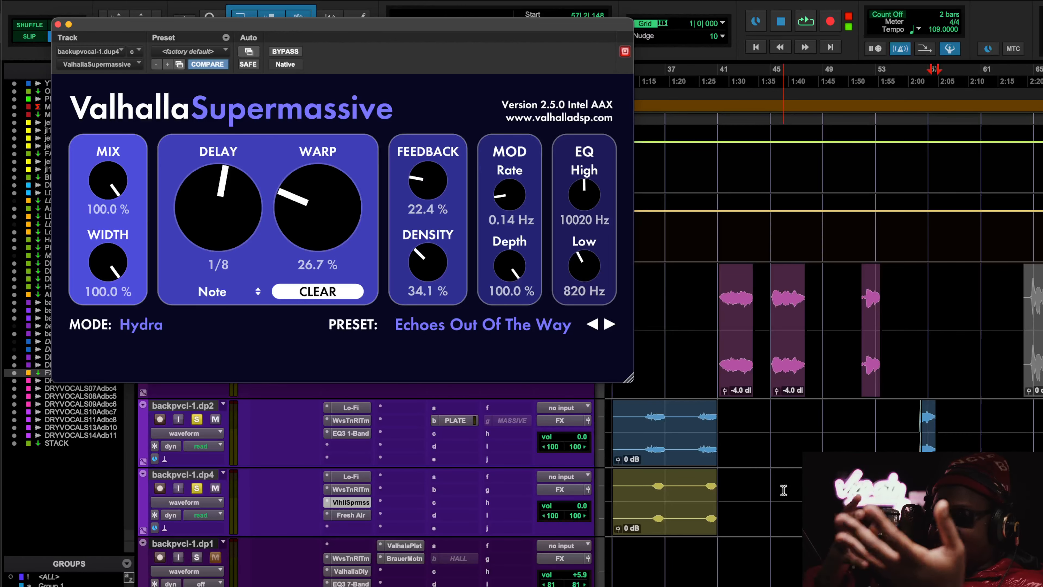
key("r")
scroll(784, 490, "left", 4)
scroll(784, 491, "down", 2)
scroll(783, 490, "left", 1)
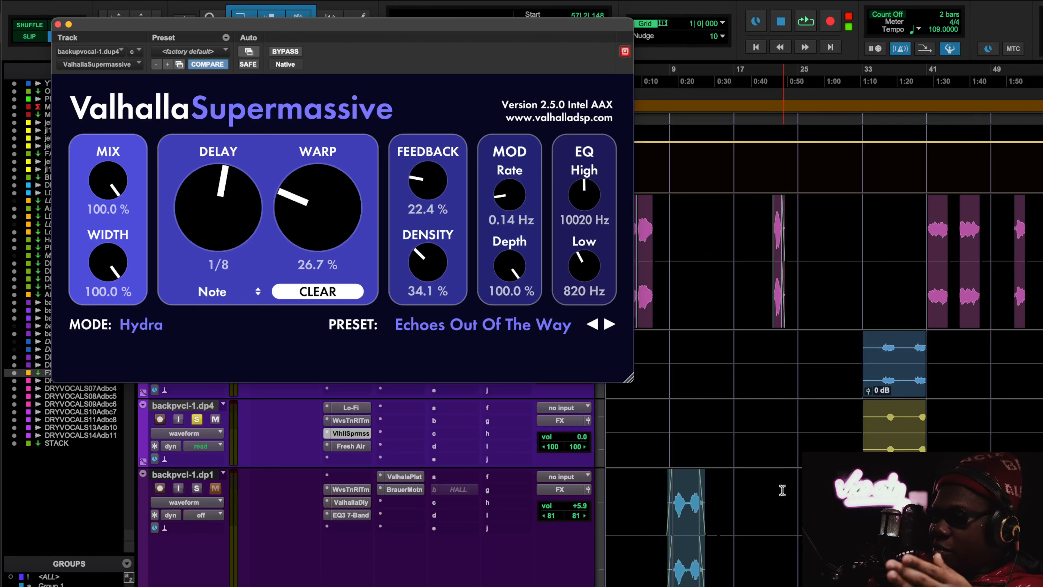
scroll(759, 478, "right", 6)
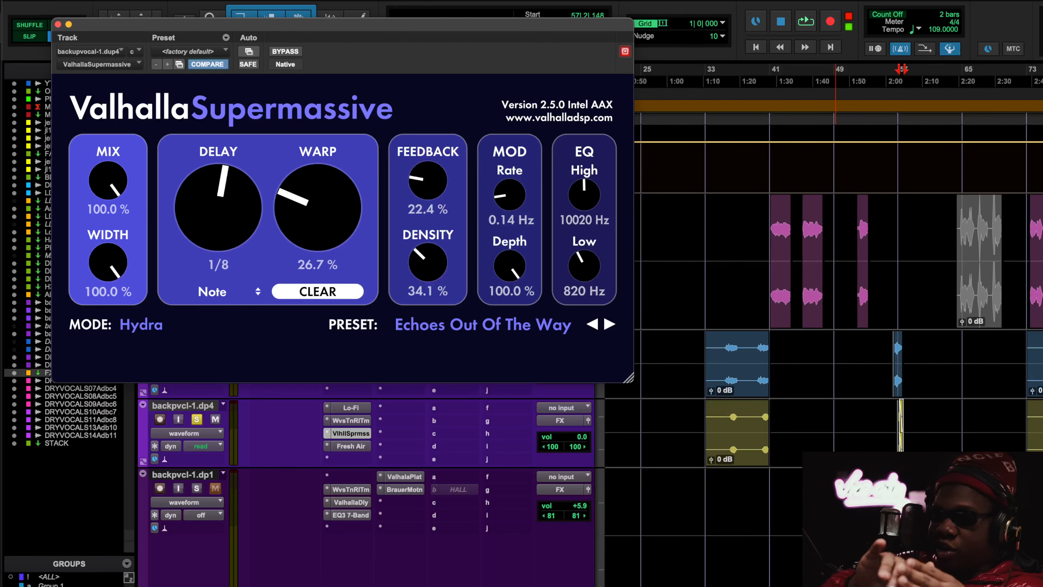
scroll(927, 406, "up", 6)
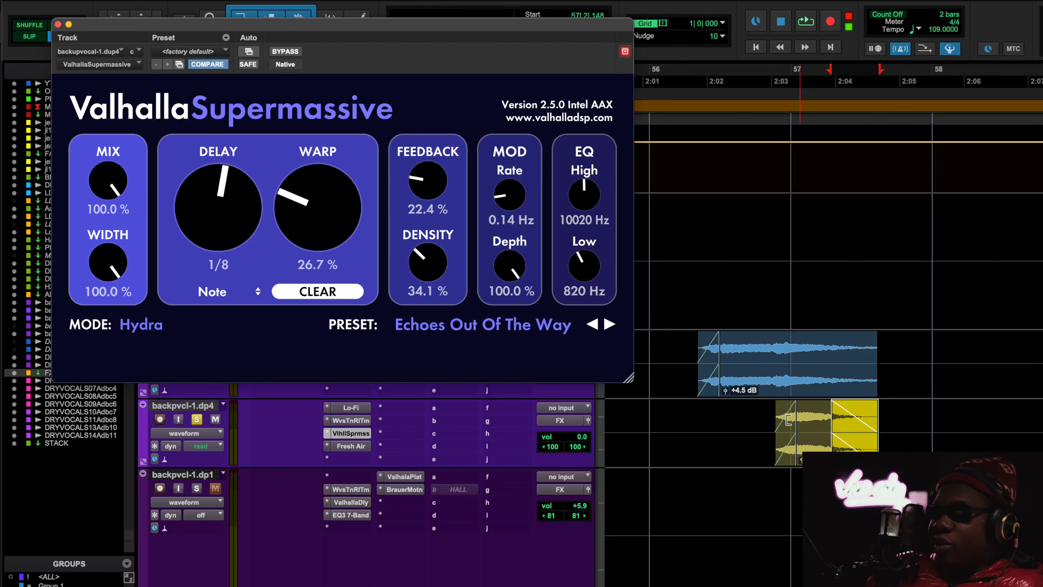
Play the soloed backpvcl-1.dp2 and backpvcl-1.dp4 clips from bar 56 and clear the solo on both tracks.
left_click(683, 116)
key("space")
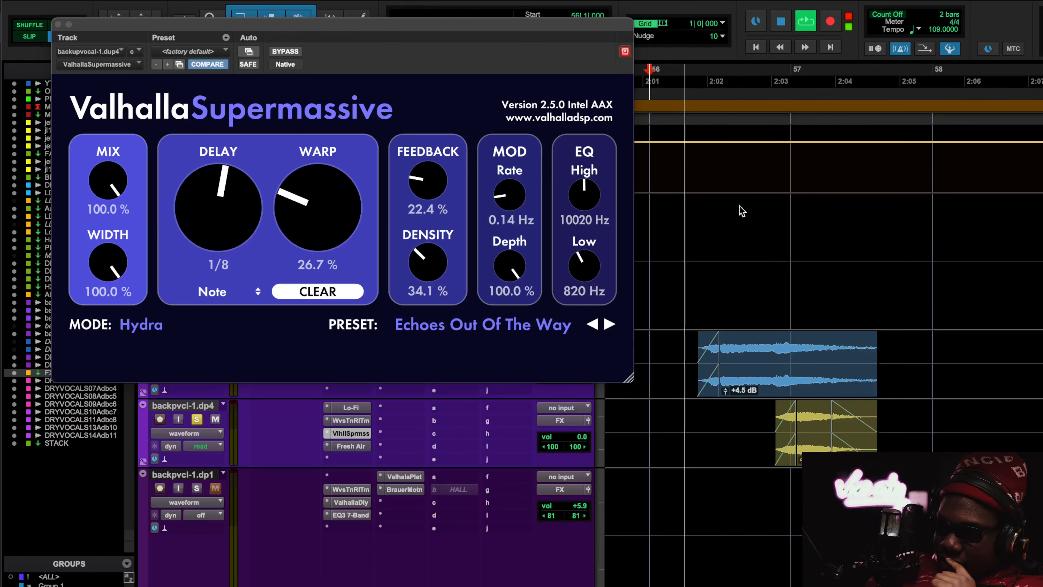
key("r")
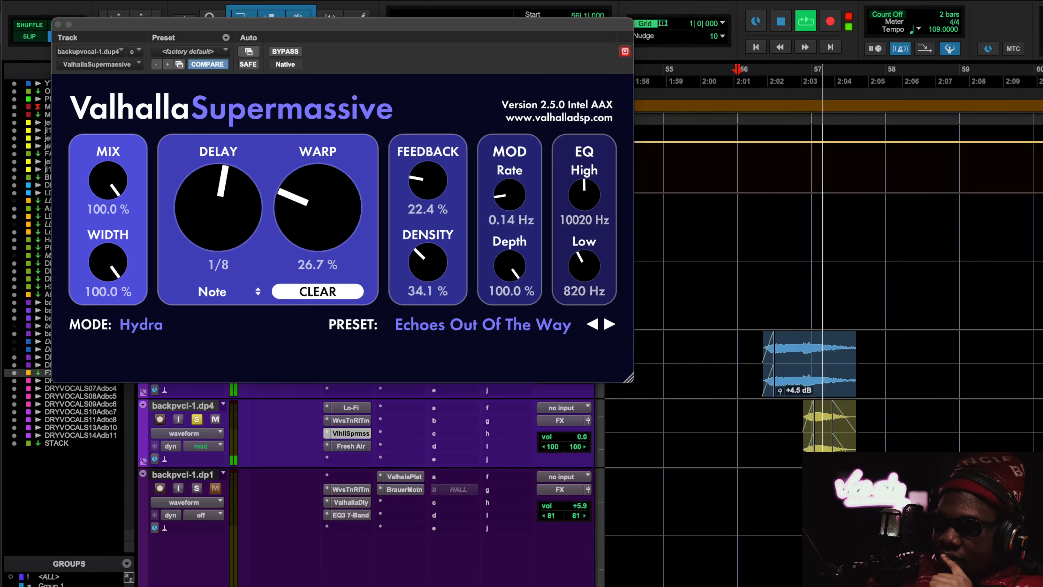
scroll(197, 492, "up", 2)
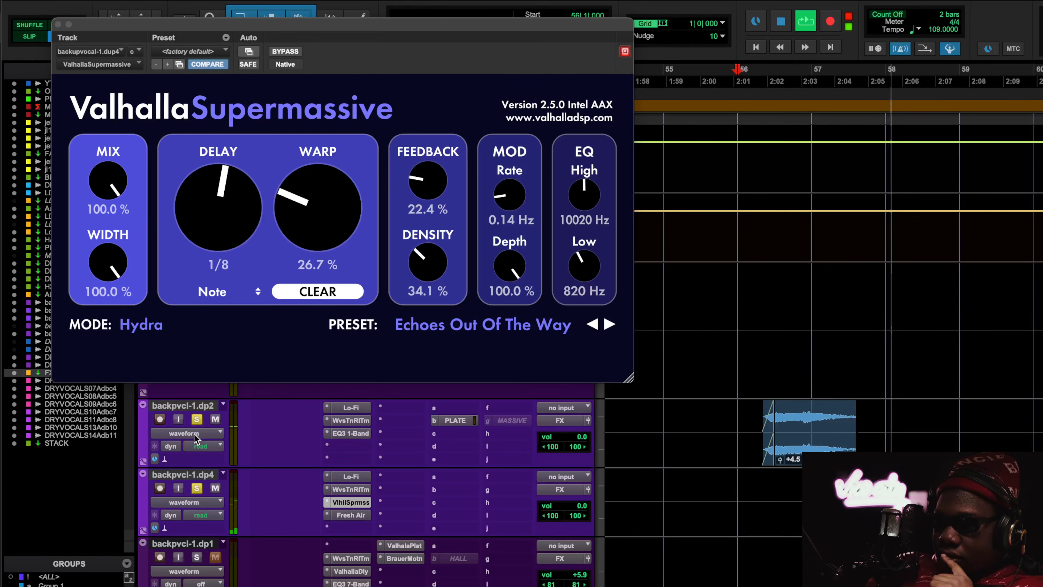
left_click(197, 419)
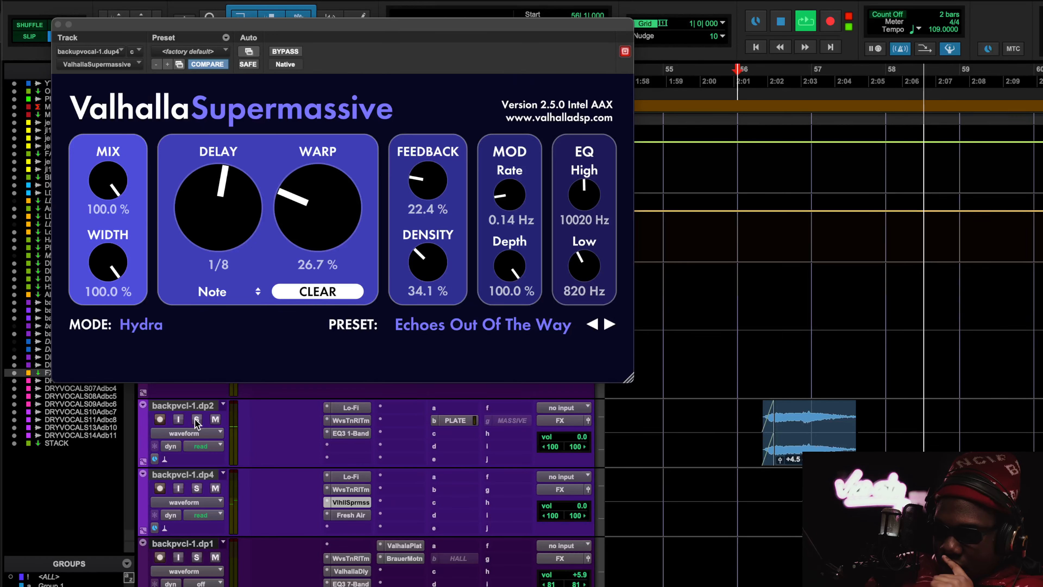
Play the background vocals in the full mix from bar 55, stop, and close Valhalla Supermassive.
left_click(665, 85)
key("r")
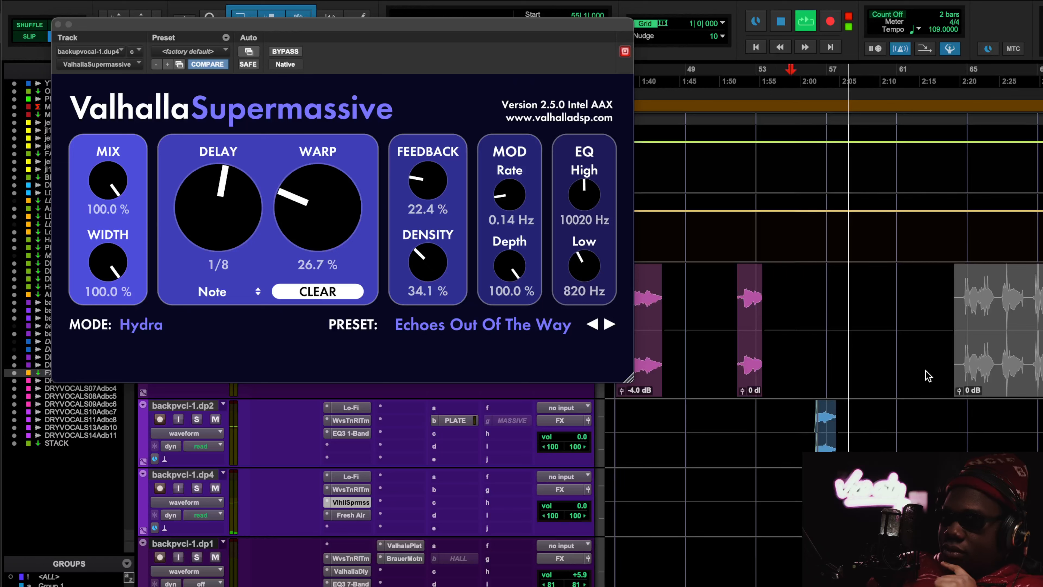
key("space")
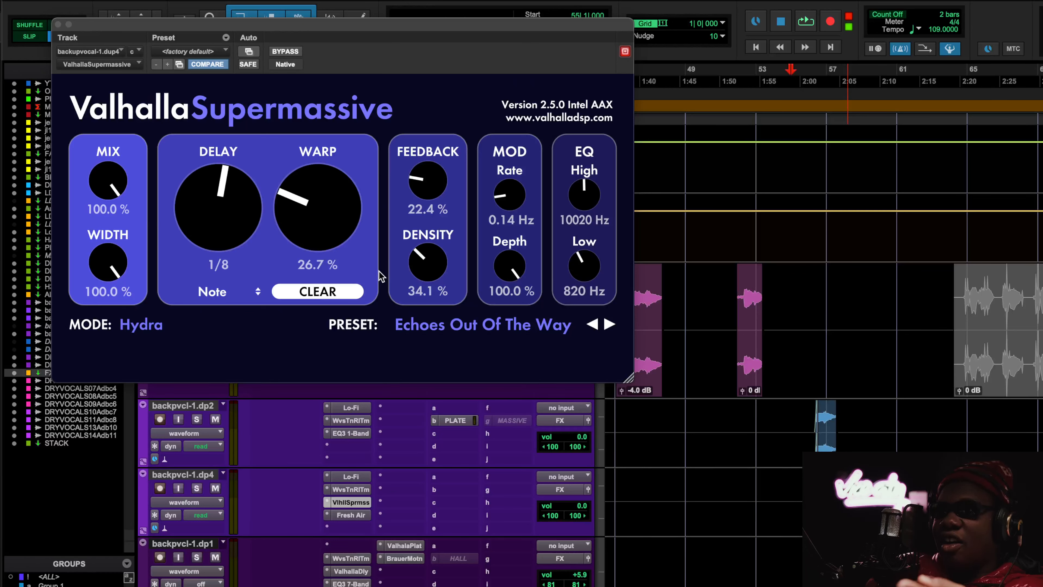
left_click(58, 25)
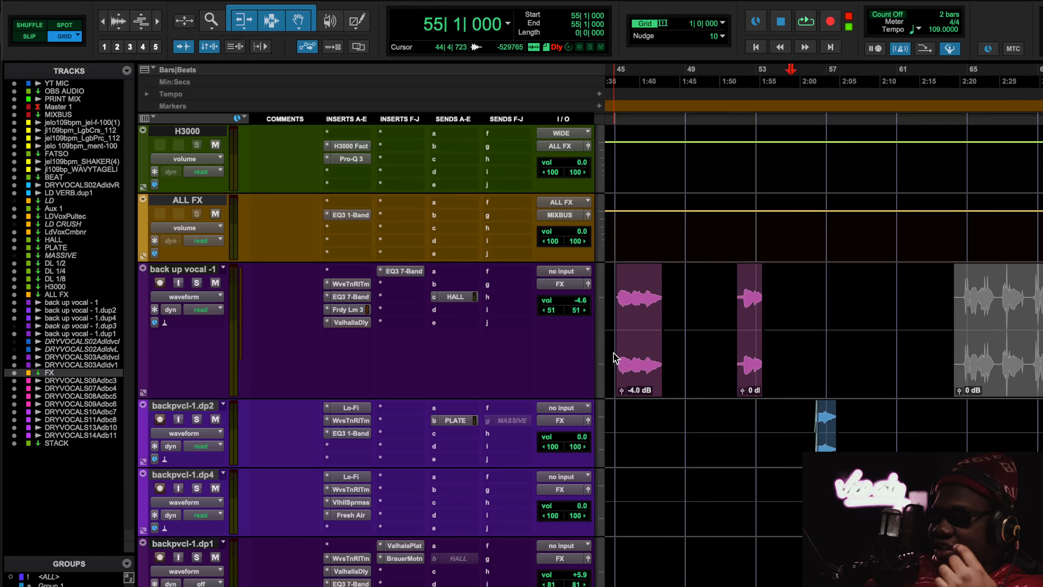
Audition the backpvcl-1.dp2 and backpvcl-1.dp4 clips from bar 75, first in the mix and again with both tracks soloed.
scroll(899, 420, "right", 3)
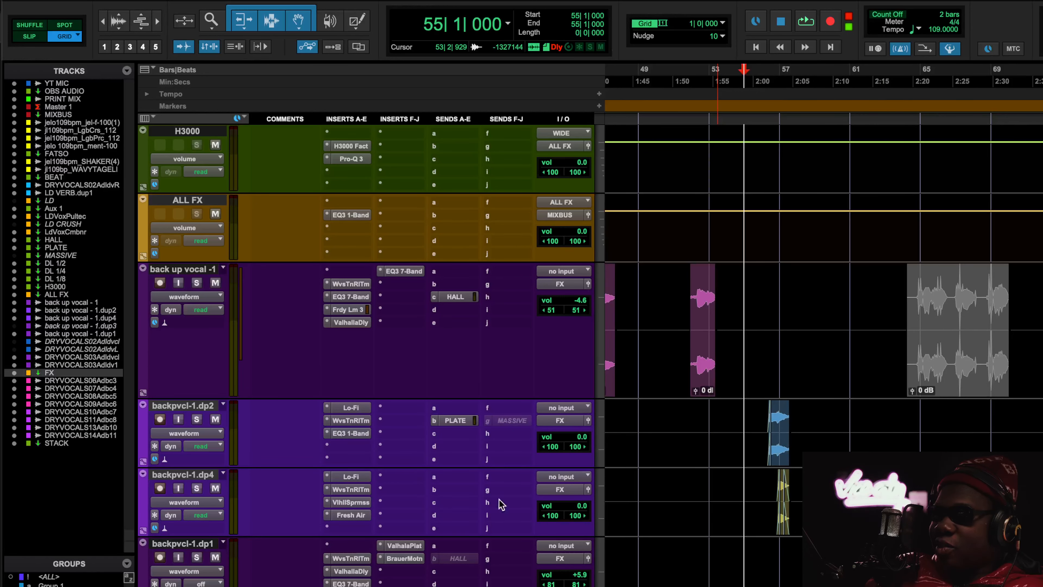
scroll(862, 473, "down", 3)
scroll(861, 472, "right", 10)
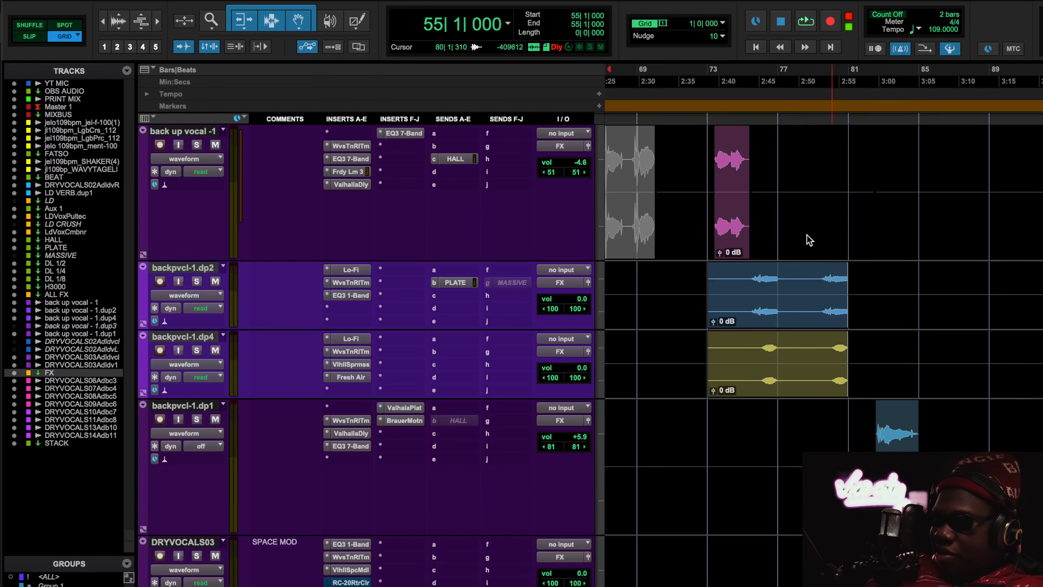
left_click(748, 83)
key("space")
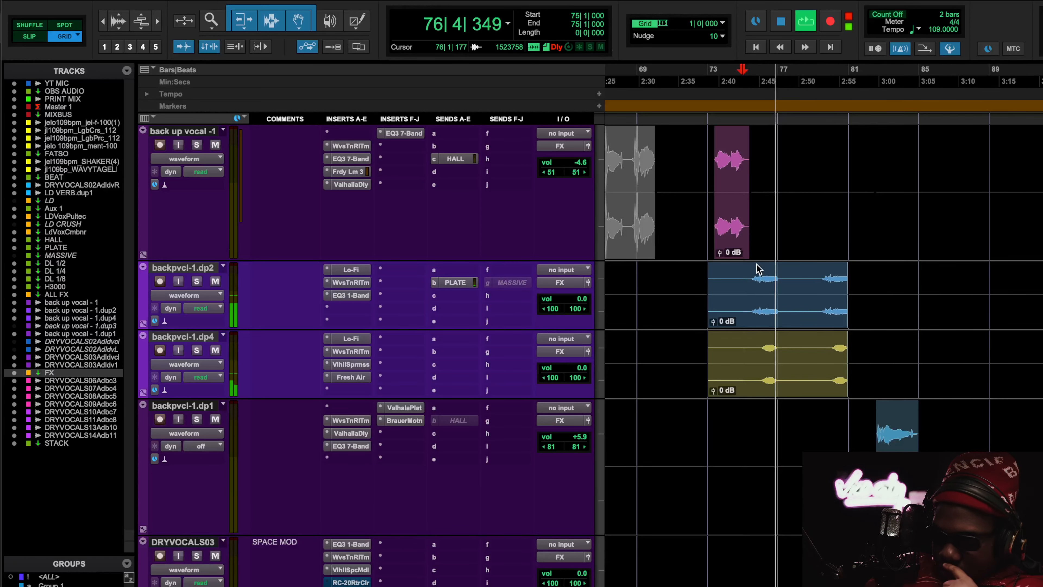
left_click(197, 282)
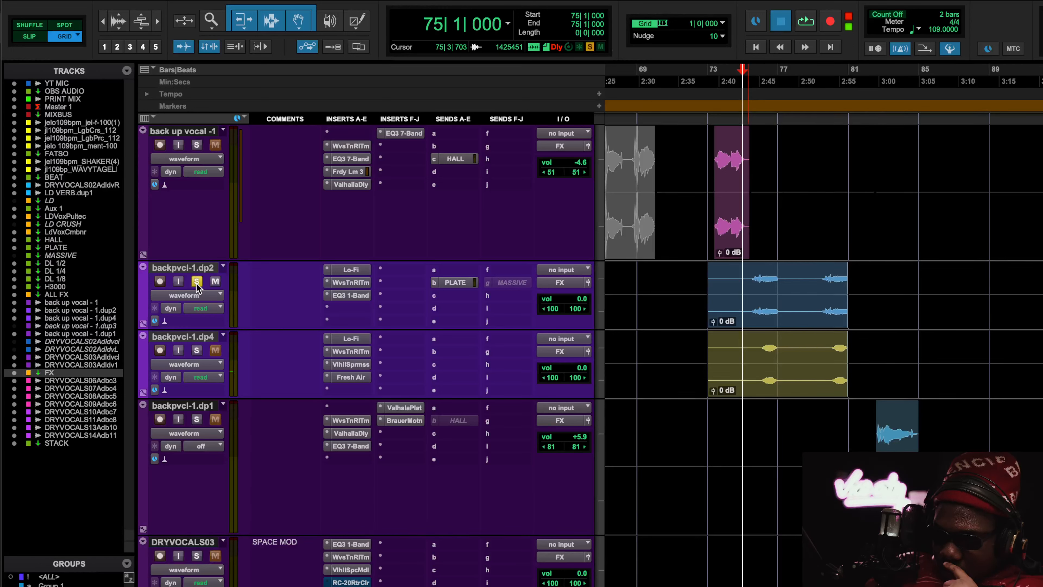
left_click(197, 350)
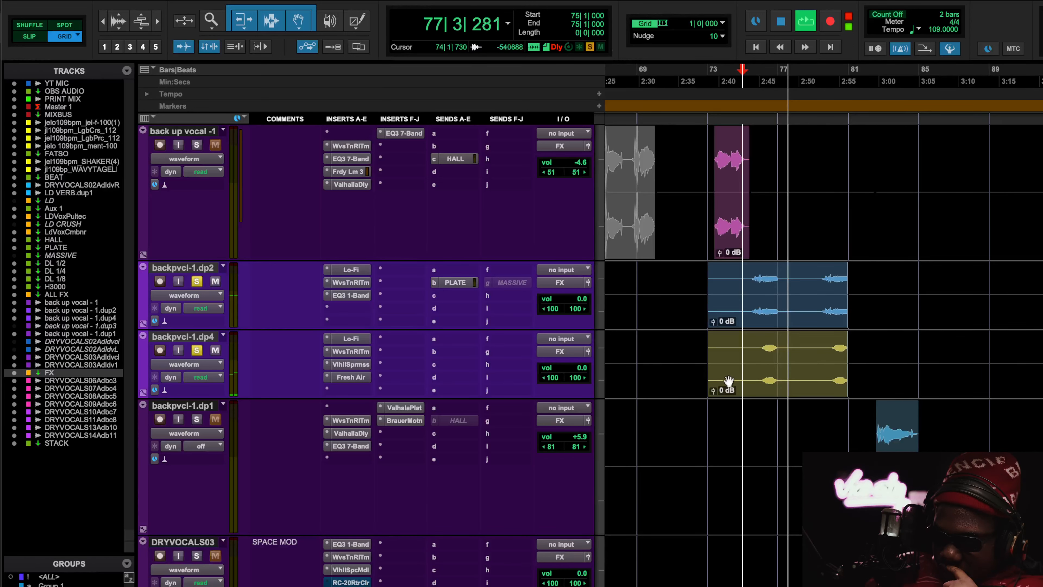
scroll(857, 405, "down", 3)
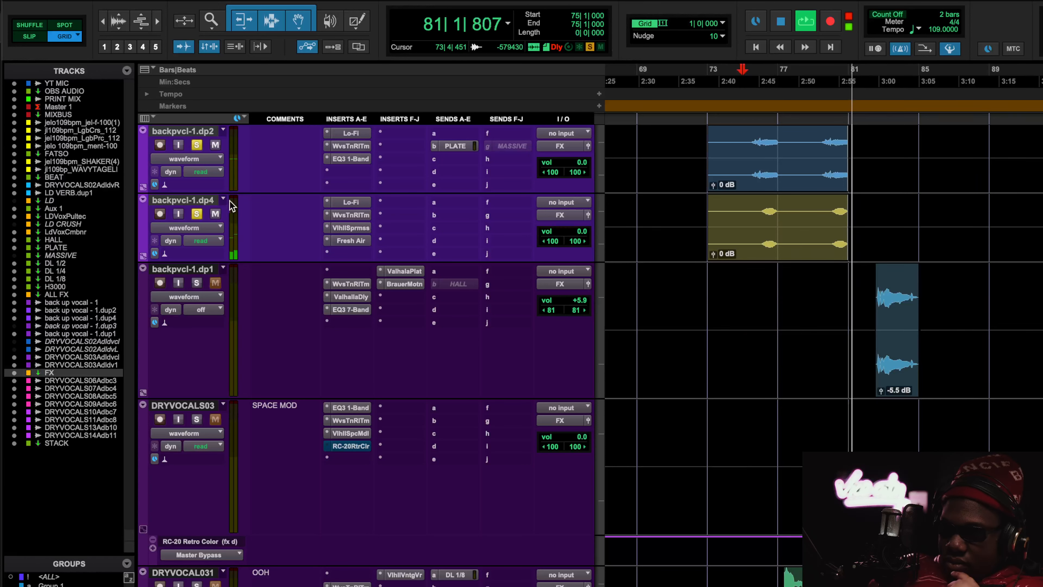
key("space")
Review the Fresh Air and Valhalla Supermassive inserts on the backpvcl-1.dp4 track.
left_click(351, 241)
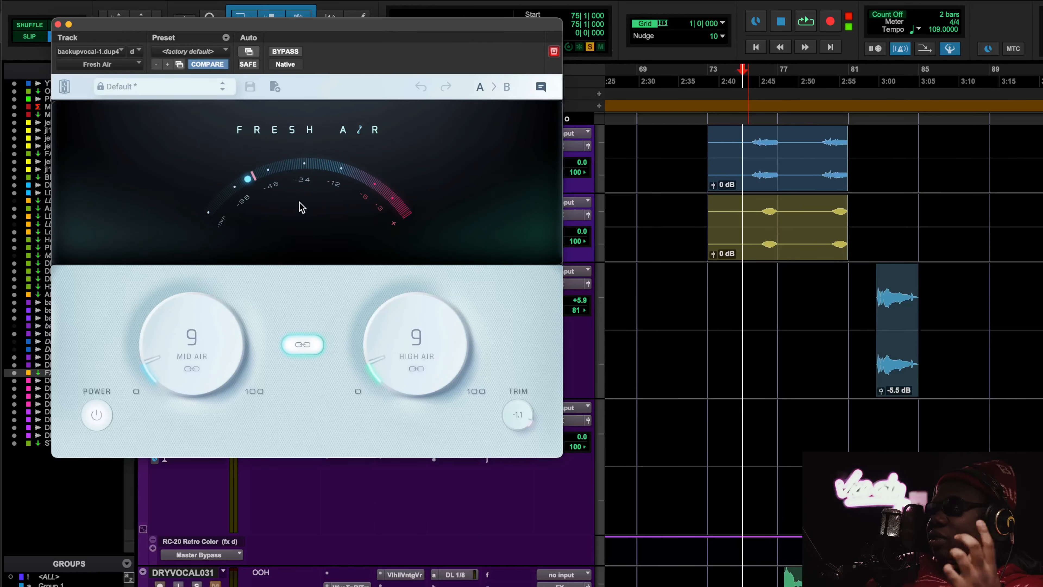
left_click(58, 25)
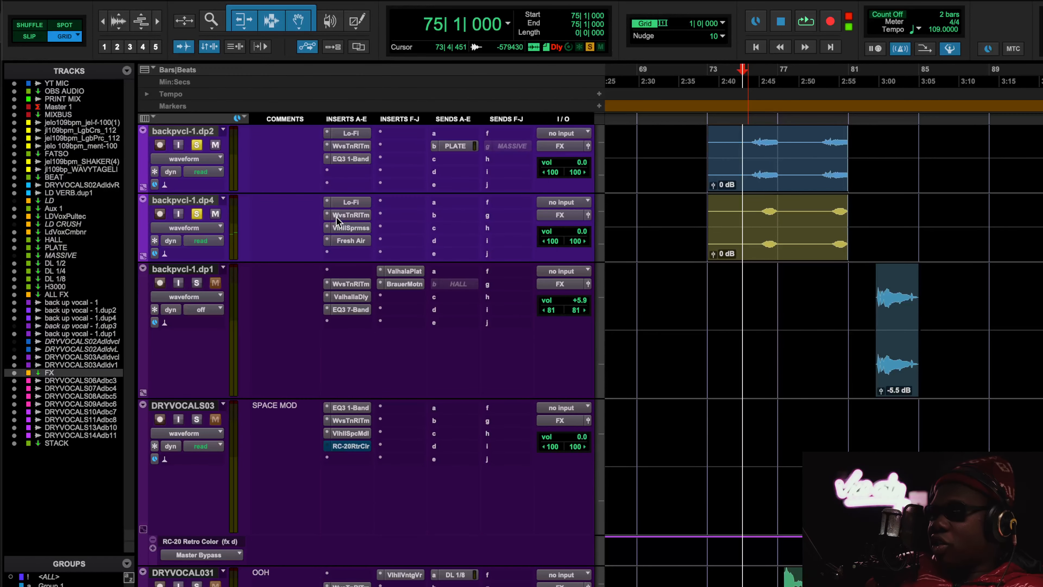
left_click(342, 226)
left_click(57, 25)
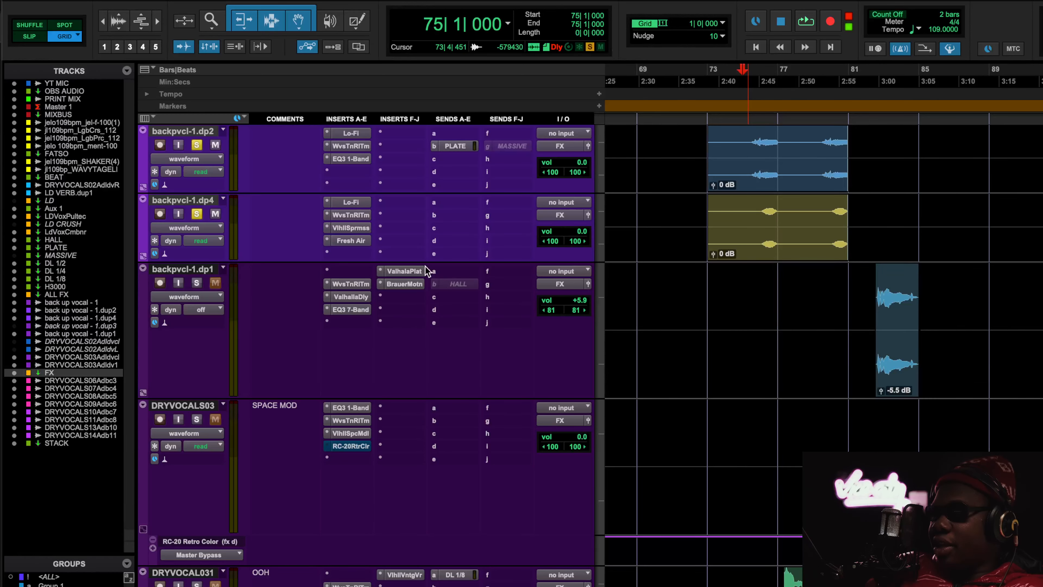
left_click(345, 239)
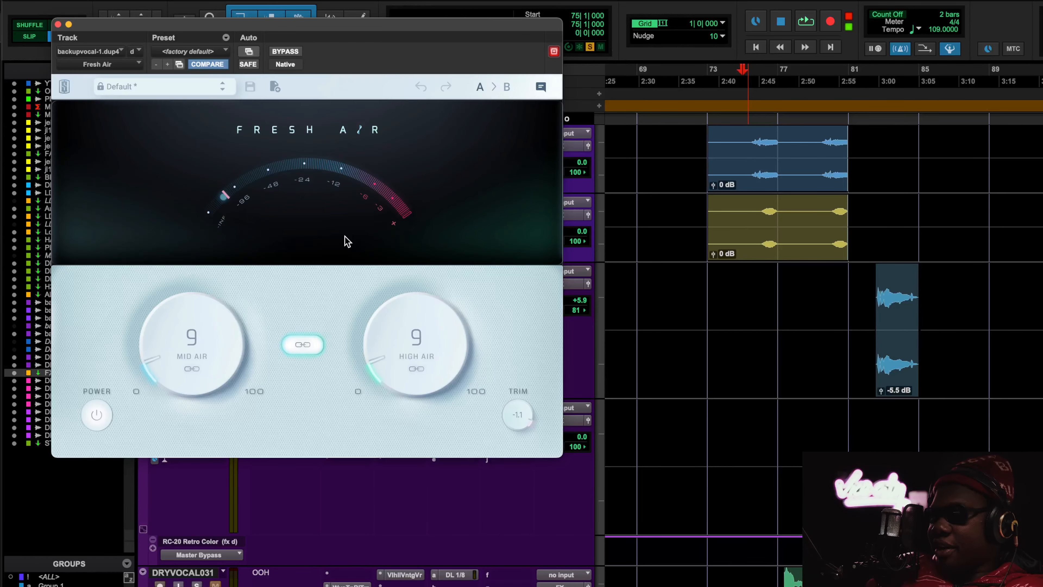
left_click(58, 24)
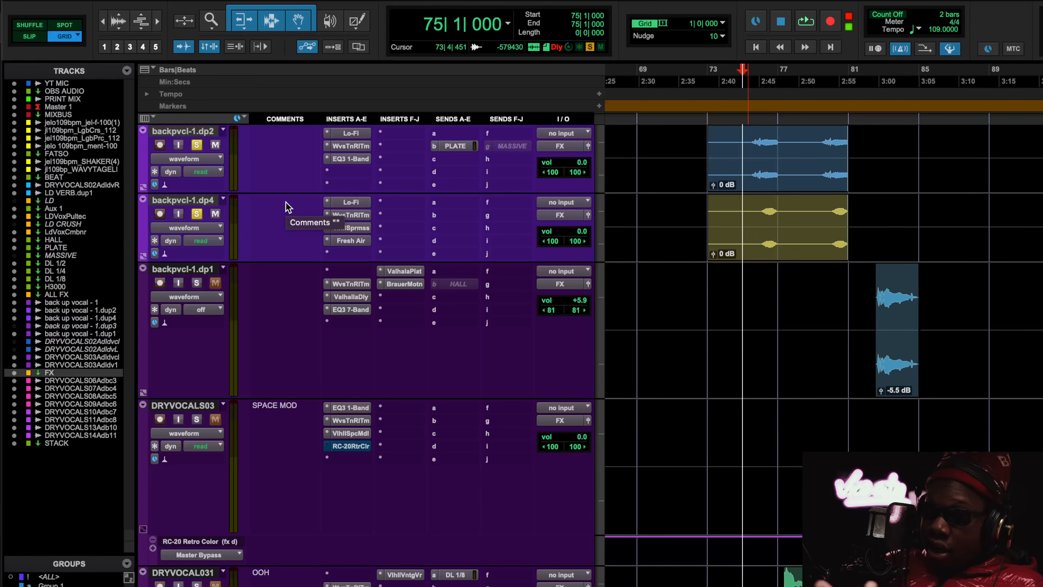
Clear the solos on backpvcl-1.dp2 and backpvcl-1.dp4 and play their clips within the full mix from bar 74.
left_click(197, 159)
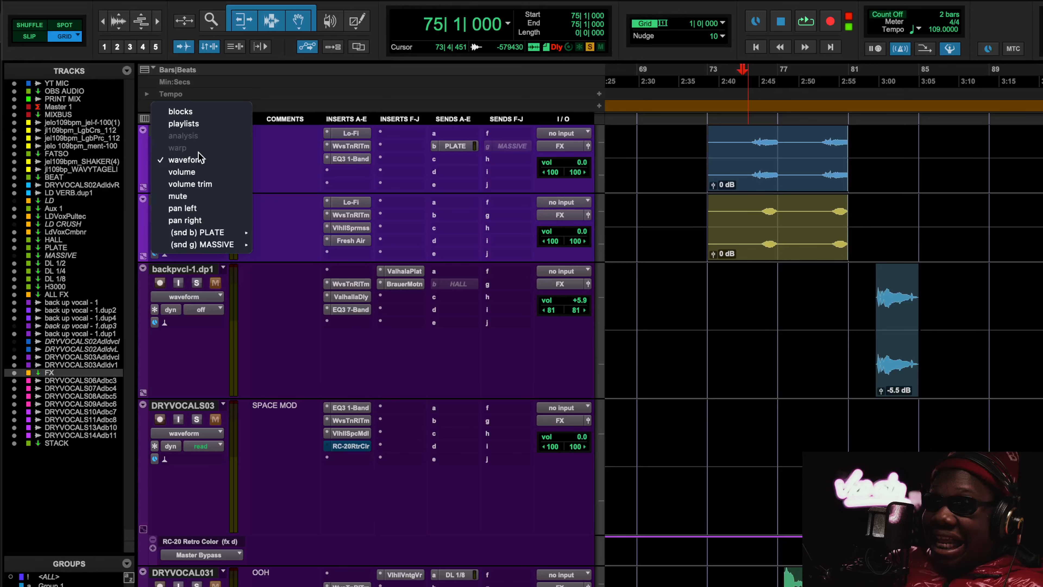
left_click(142, 156)
left_click(196, 145)
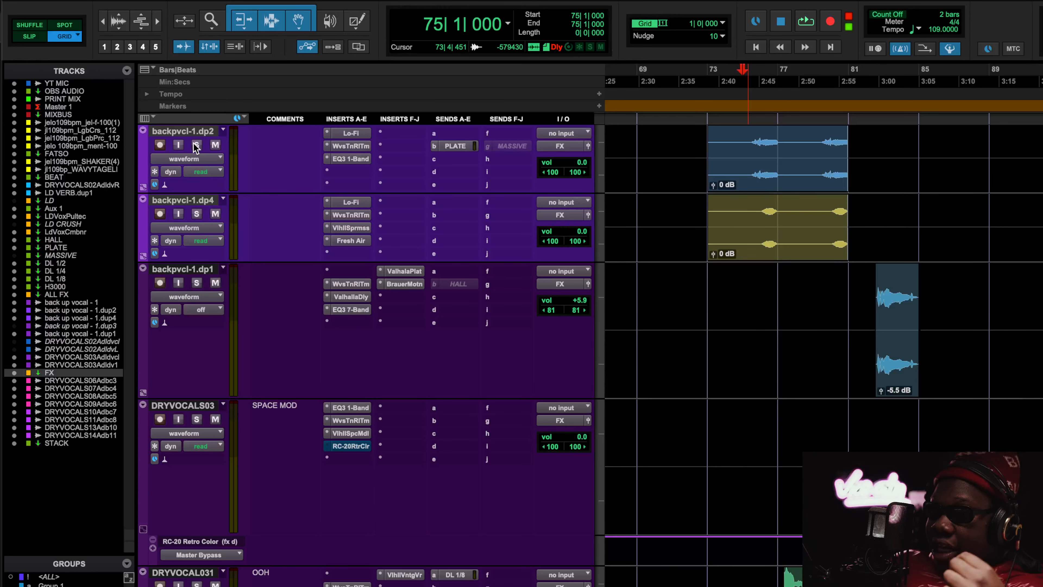
left_click(733, 82)
key("space")
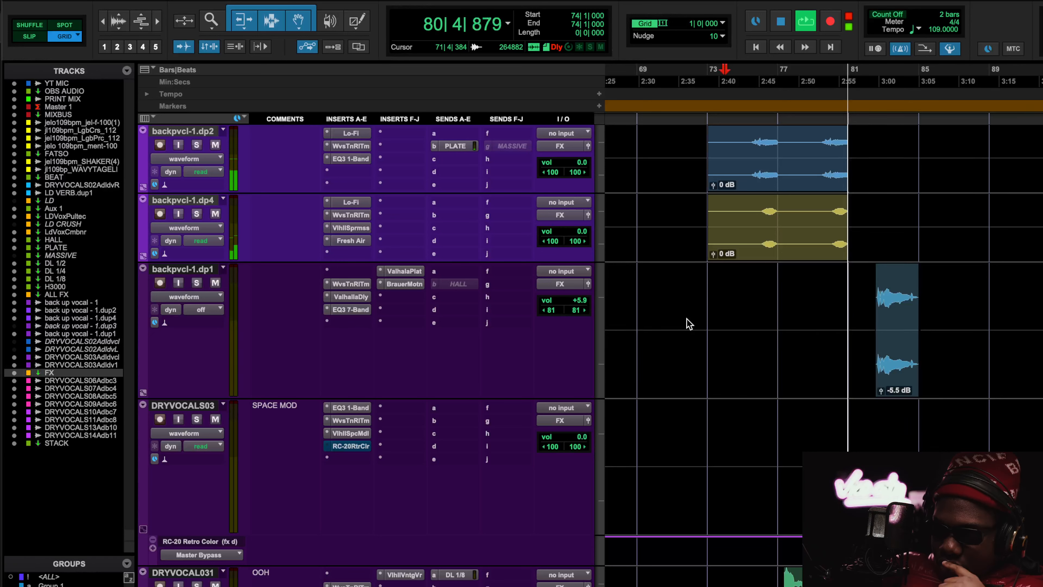
key("space")
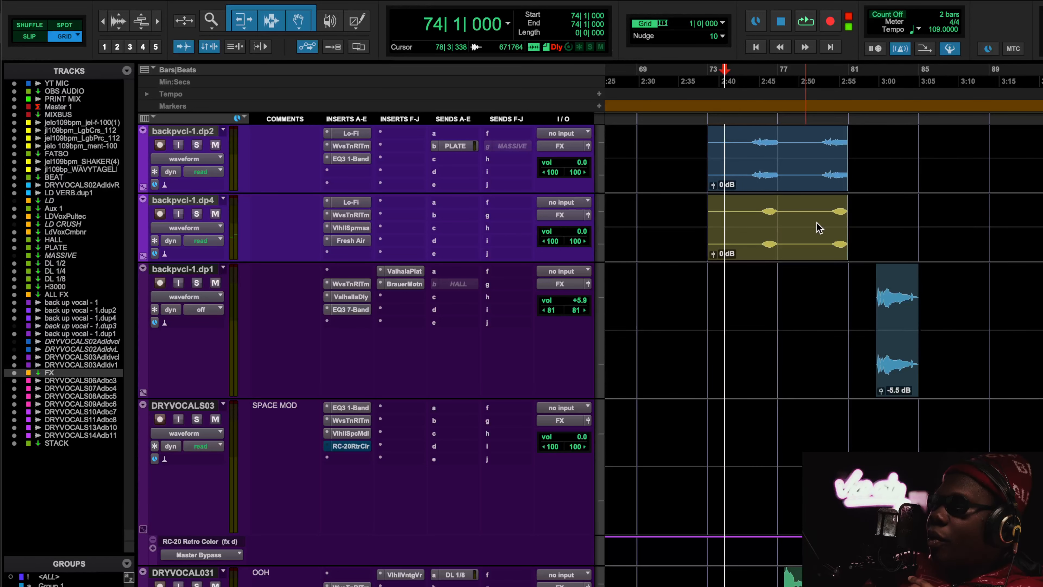
Examine up close how the backpvcl-1.dp2 and backpvcl-1.dp4 waveforms line up between bars 75 and 77.
key("t")
key("t")
key("t")
scroll(917, 249, "right", 4)
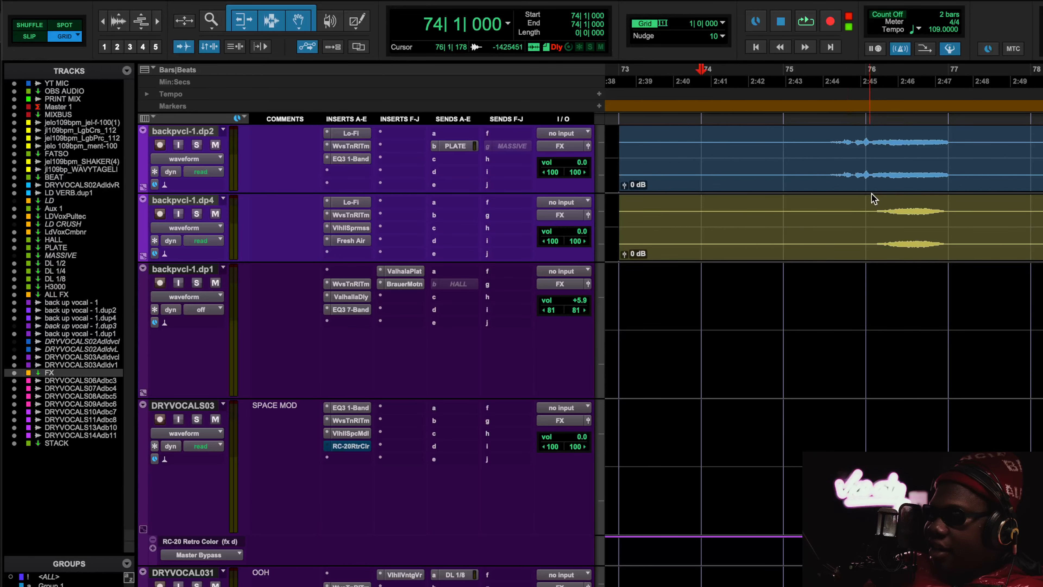
scroll(874, 202, "up", 5)
scroll(889, 413, "down", 3)
scroll(889, 414, "right", 4)
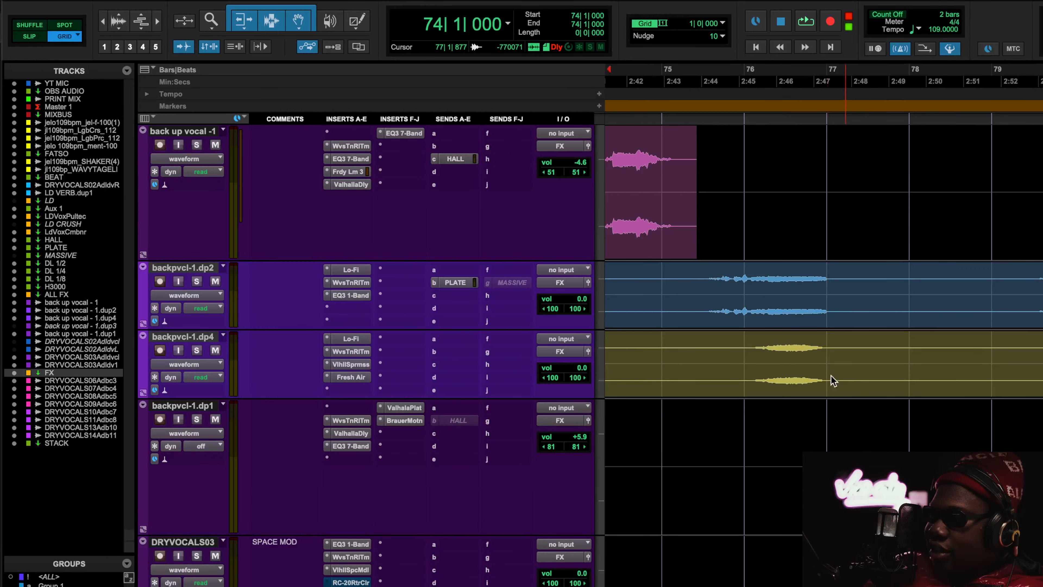
scroll(821, 375, "down", 3)
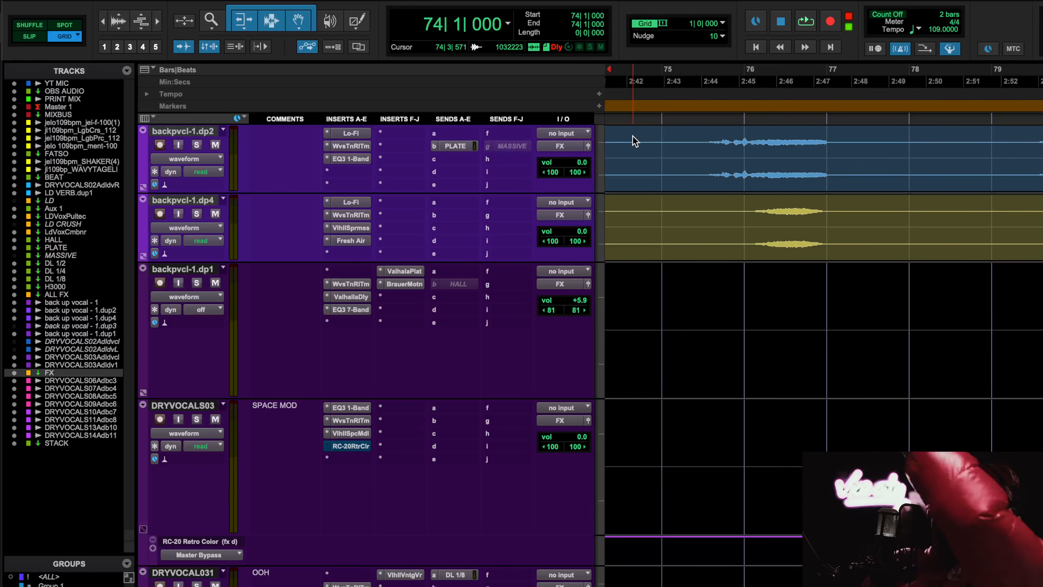
scroll(756, 322, "down", 8)
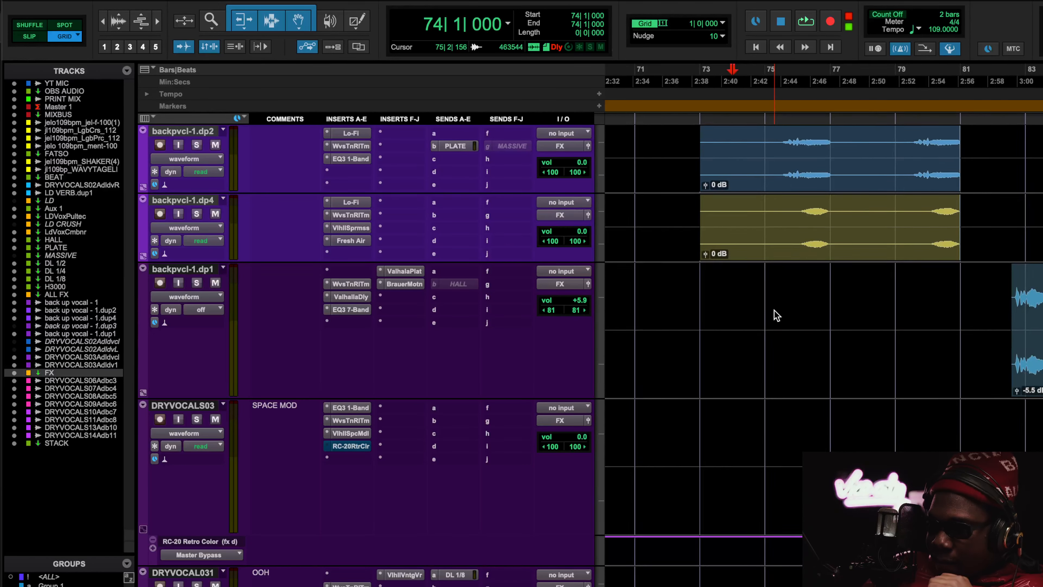
Check Waves Tune Real-Time on backpvcl-1.dp1, solo the track, and play its clip from bar 9.
scroll(776, 316, "left", 3)
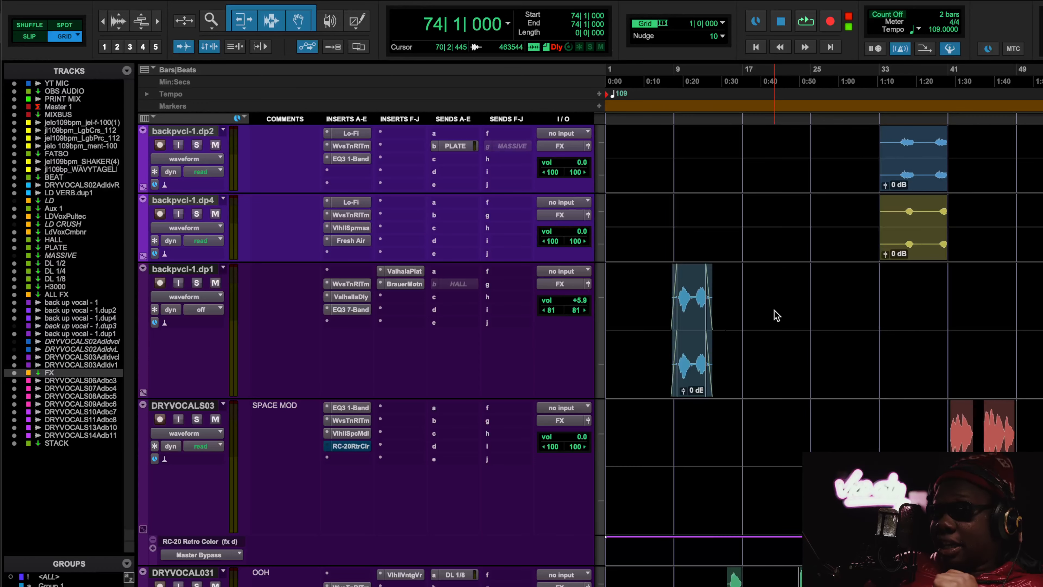
left_click(670, 75)
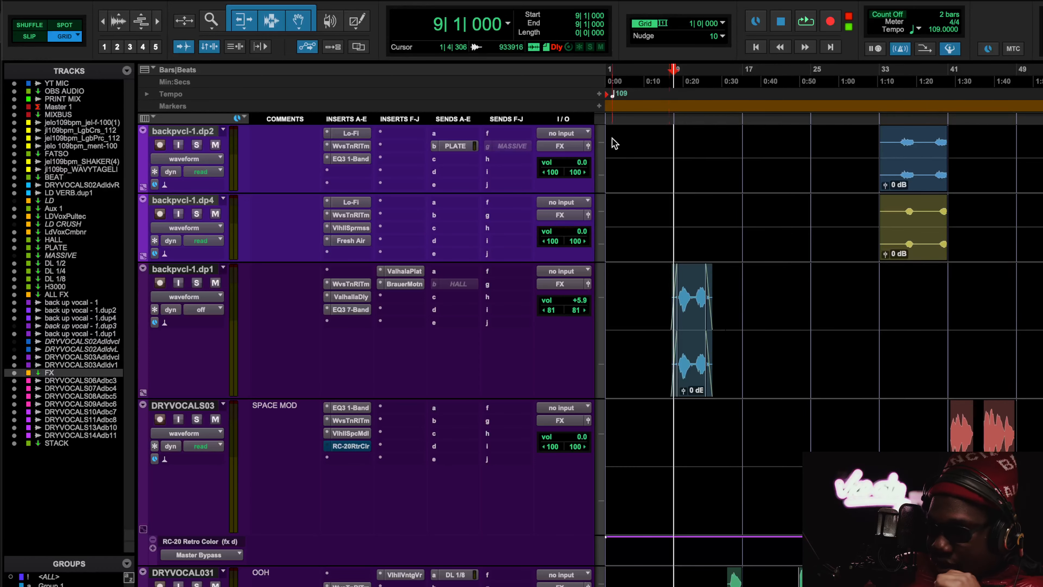
left_click(353, 284)
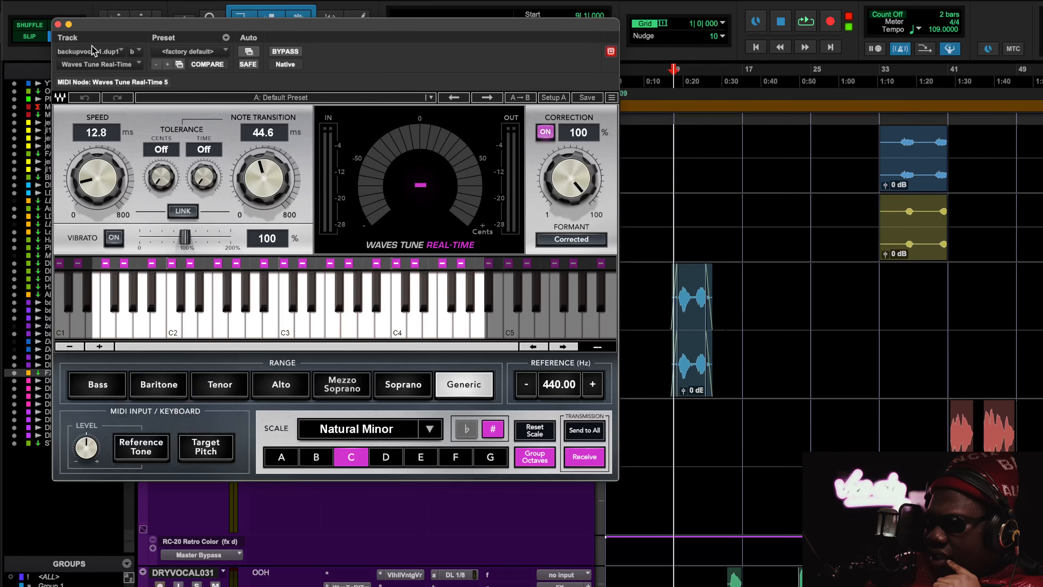
left_click(58, 24)
left_click(195, 282)
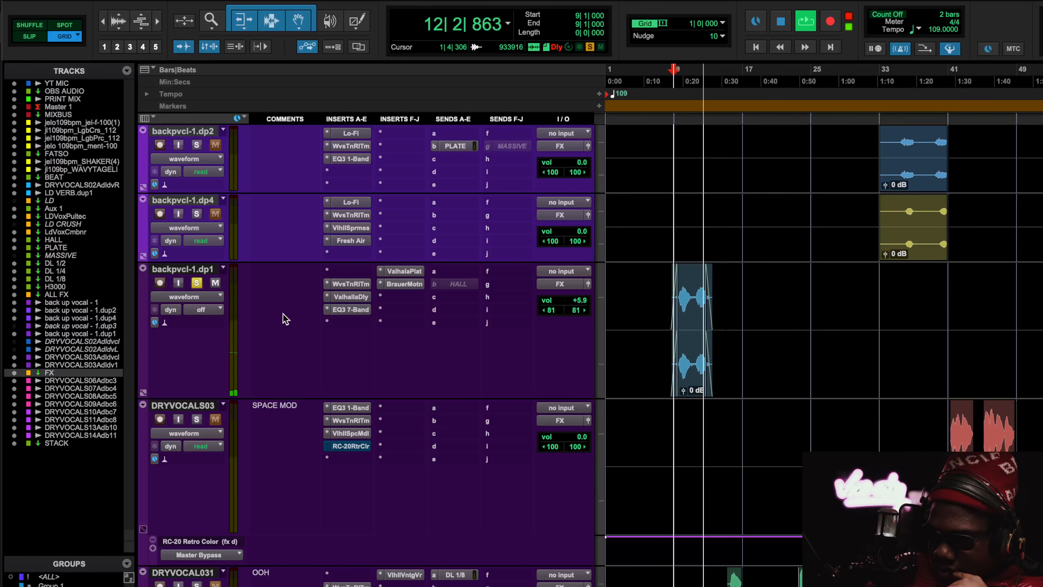
key("space")
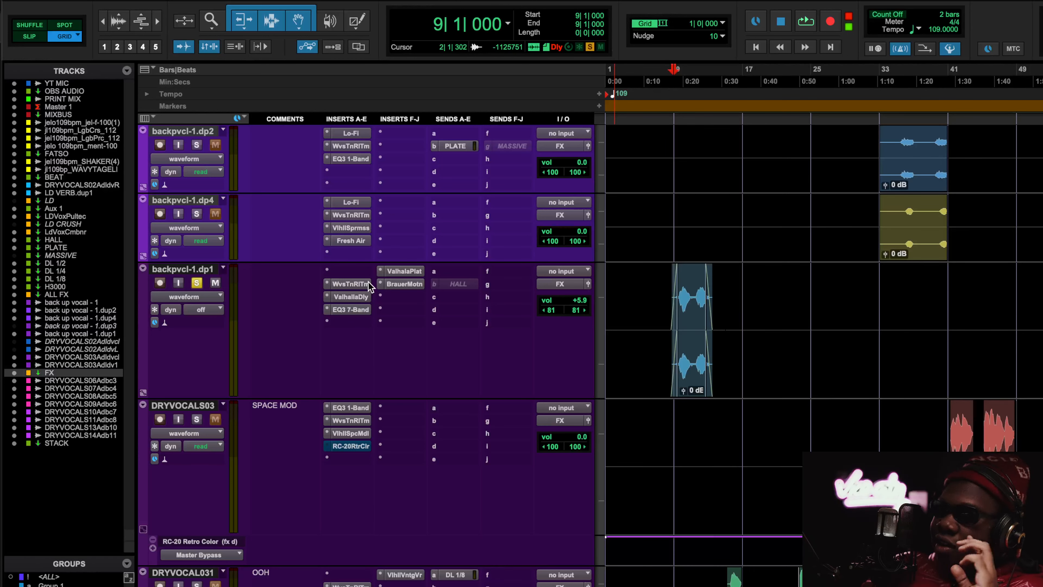
Check the Valhalla UberMod insert on the STACK bus and return to the backpvcl-1.dp1 track.
scroll(426, 450, "down", 10)
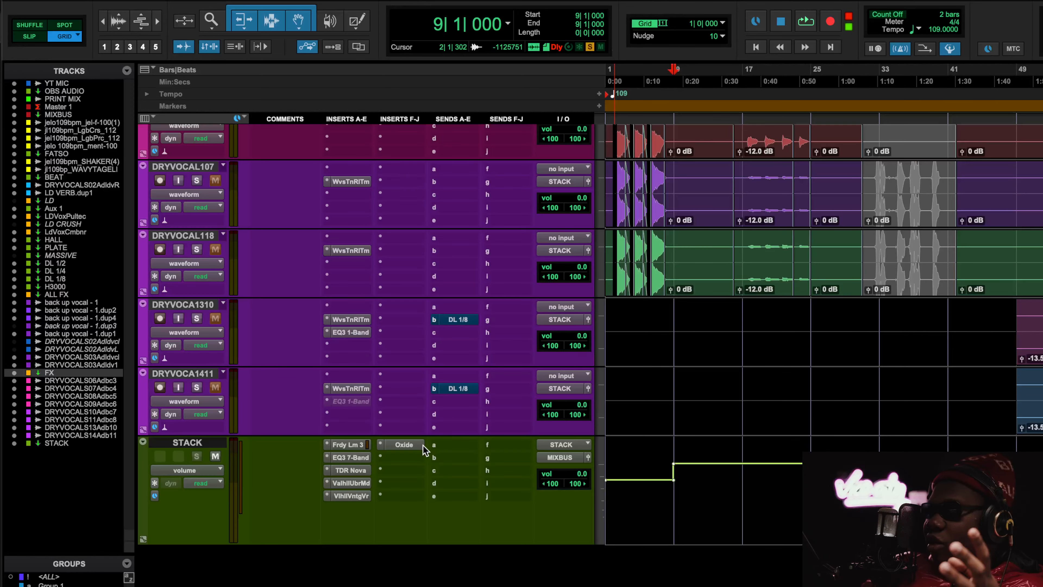
left_click(361, 485)
left_click(362, 485)
scroll(366, 477, "up", 10)
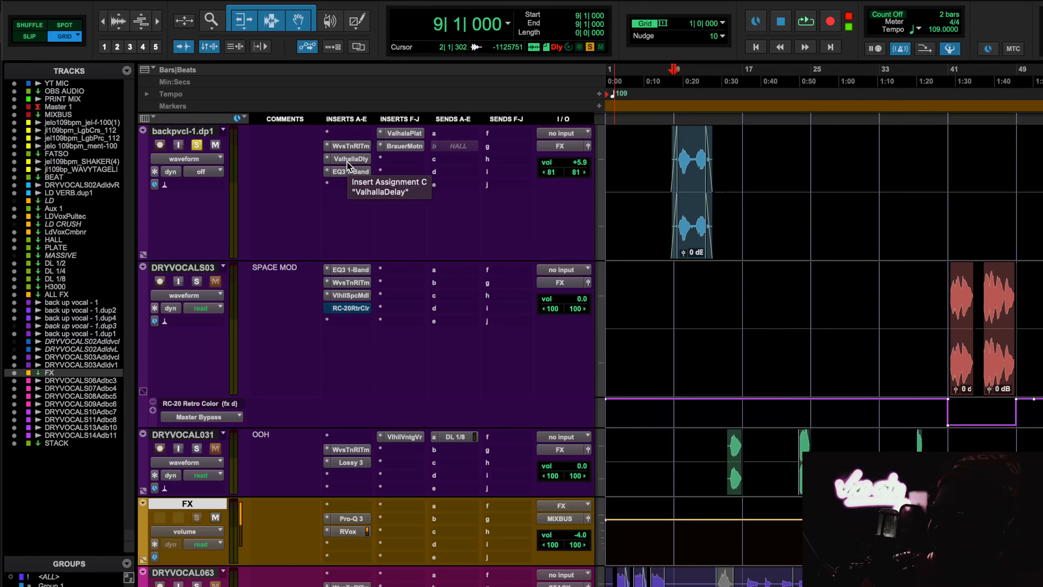
Review the SSLComp bus compressor on the MIXBUS track and close it.
scroll(777, 305, "right", 2)
scroll(777, 305, "up", 15)
scroll(777, 305, "up", 5)
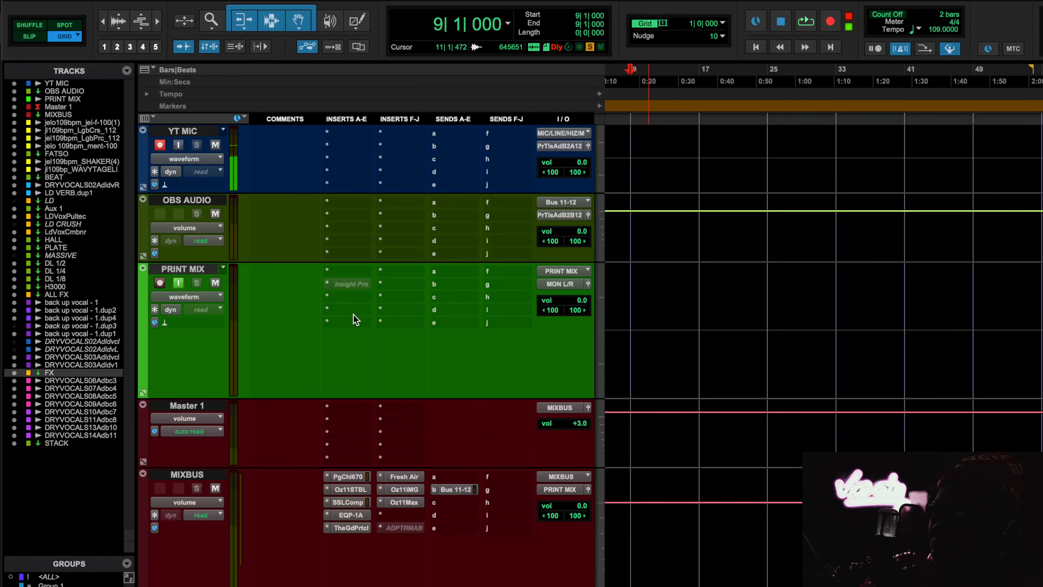
left_click(355, 502)
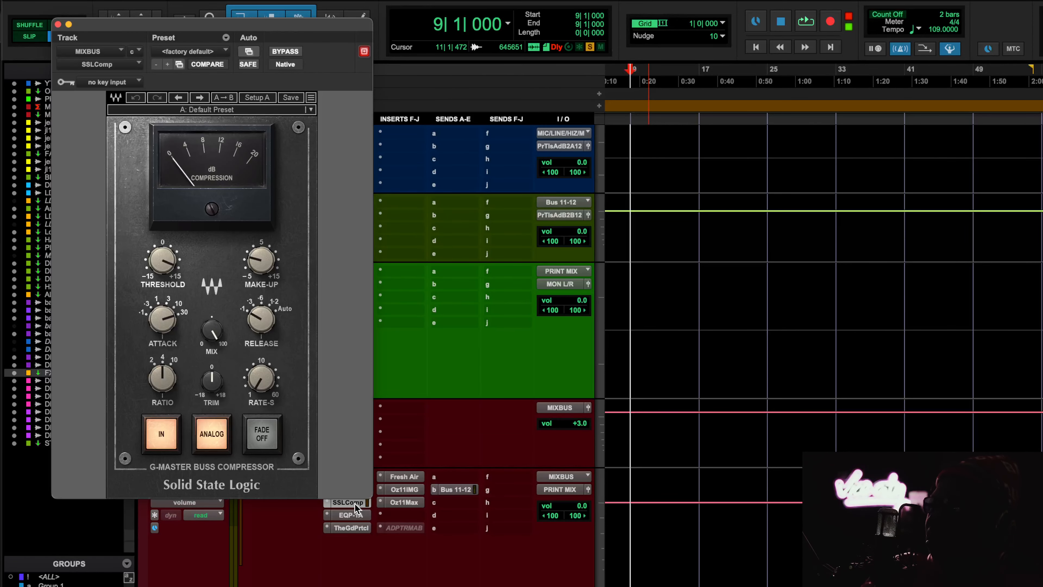
left_click(354, 504)
Look over the backpvcl-1.dp1 clips and the neighbouring vocal tracks across the whole song timeline.
scroll(772, 545, "down", 20)
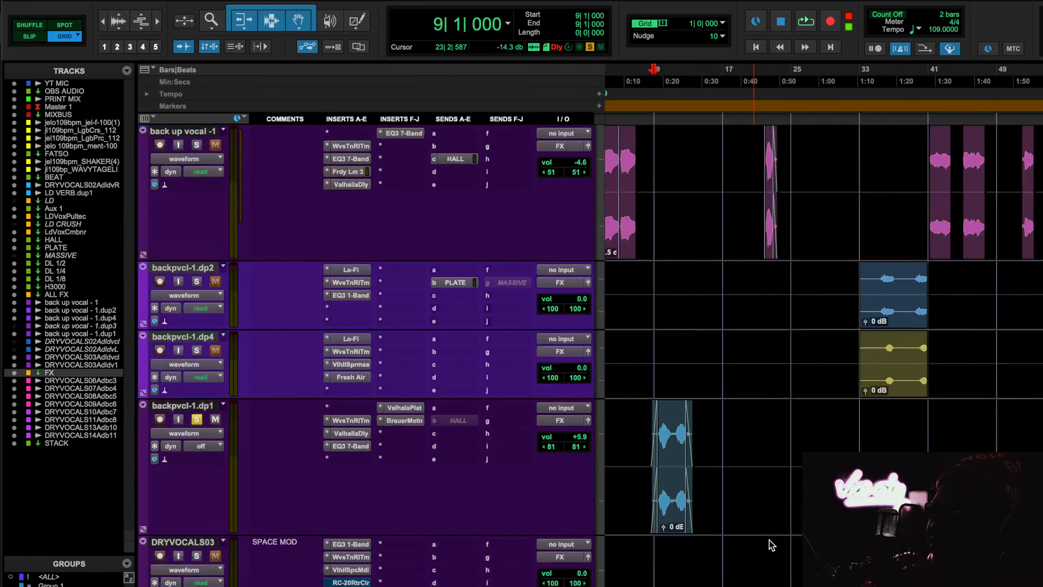
scroll(772, 545, "down", 5)
scroll(771, 545, "up", 15)
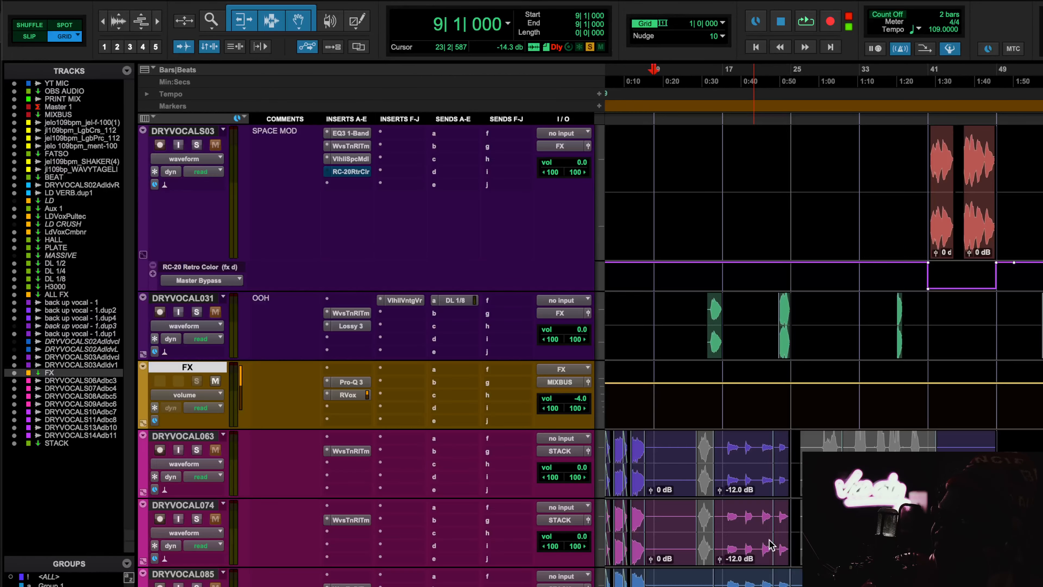
scroll(772, 545, "left", 2)
scroll(770, 545, "up", 3)
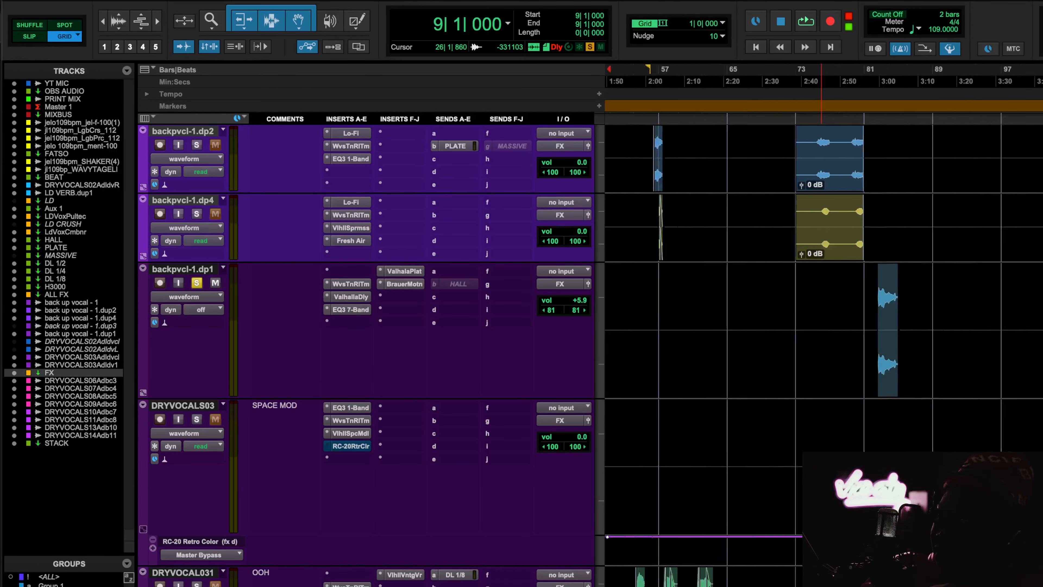
key("super+bracketleft")
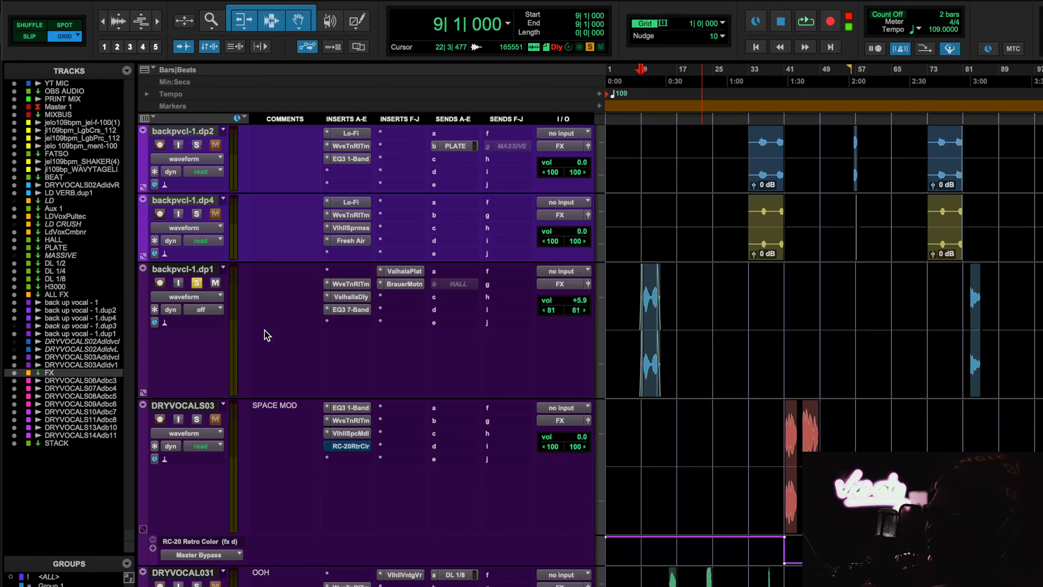
Unsolo backpvcl-1.dp1 and play its clips within the full mix from bar 9 and from bar 82.
left_click(197, 283)
key("space")
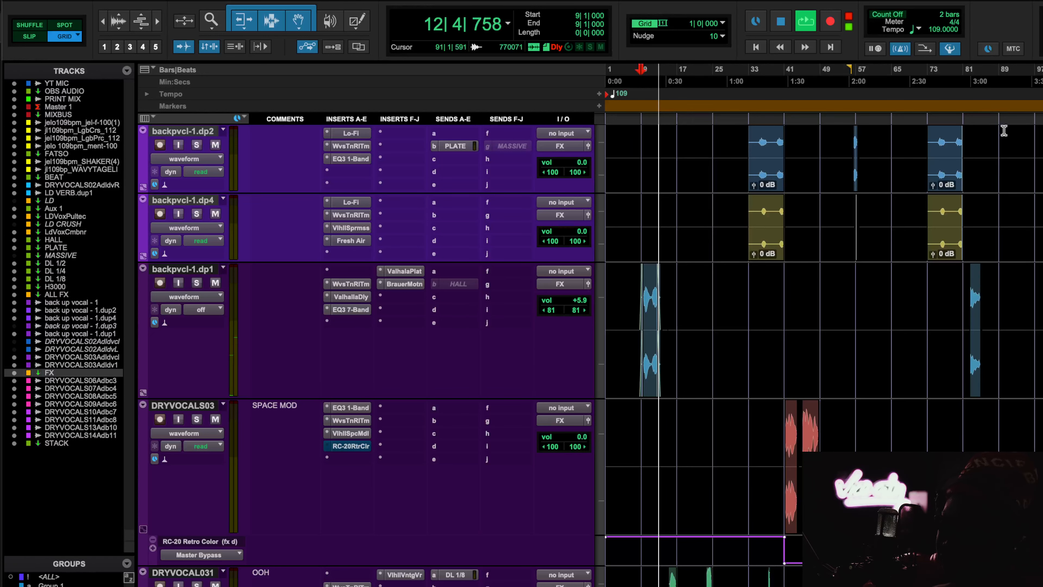
left_click(967, 84)
key("space")
key("space")
key("r")
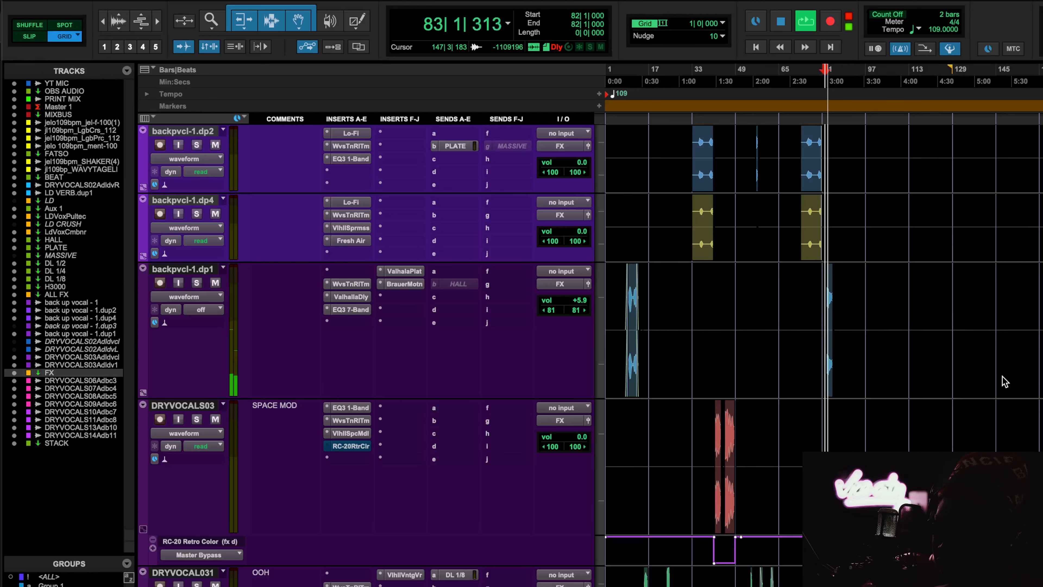
key("t")
key("t")
key("t")
key("r")
key("r")
key("r")
key("r")
key("r")
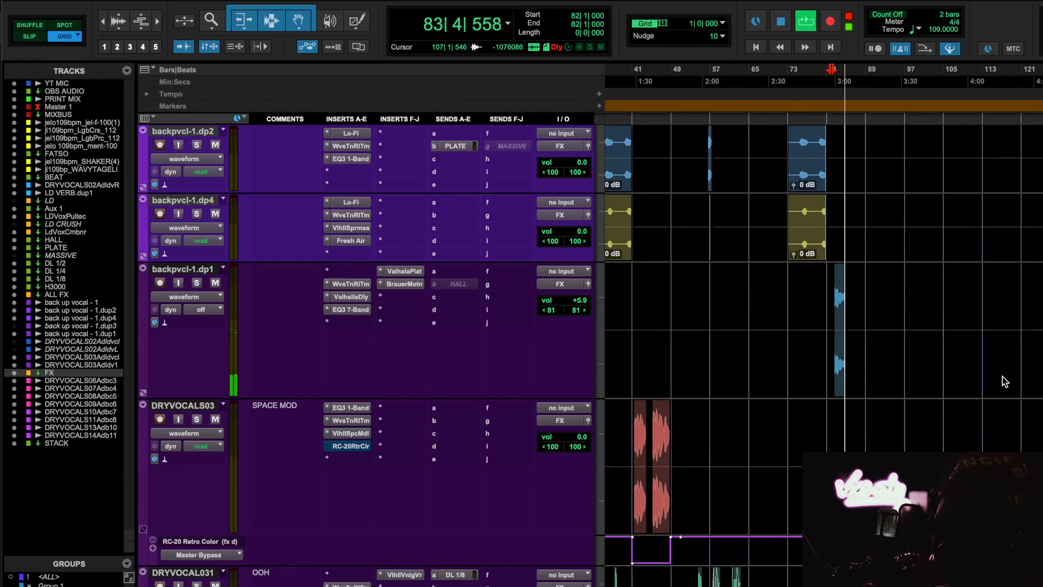
key("space")
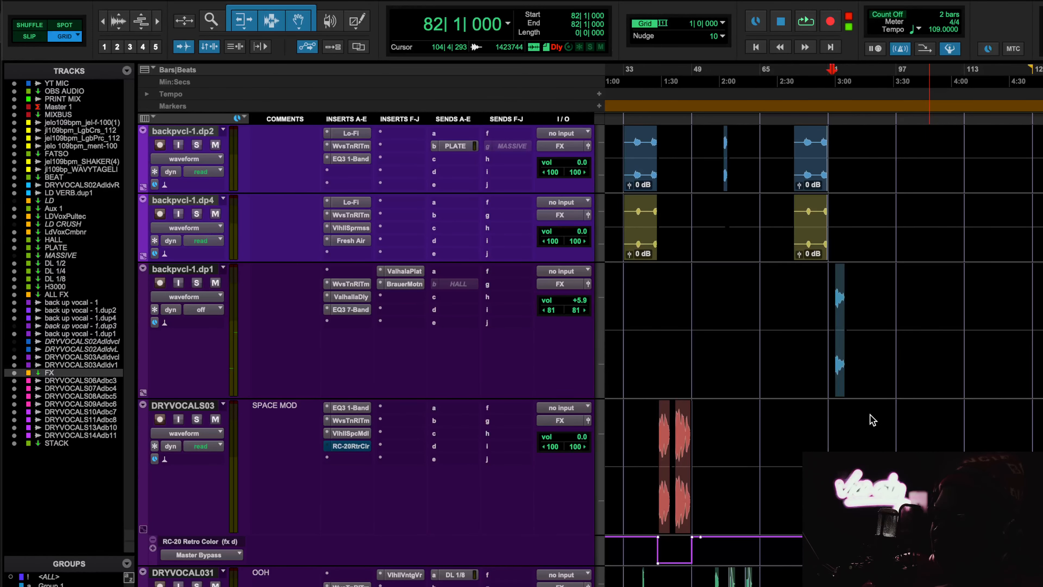
Highlight the empty range between the two backpvcl-1.dp1 clips and place the edit cursor at bar 81.
key("t")
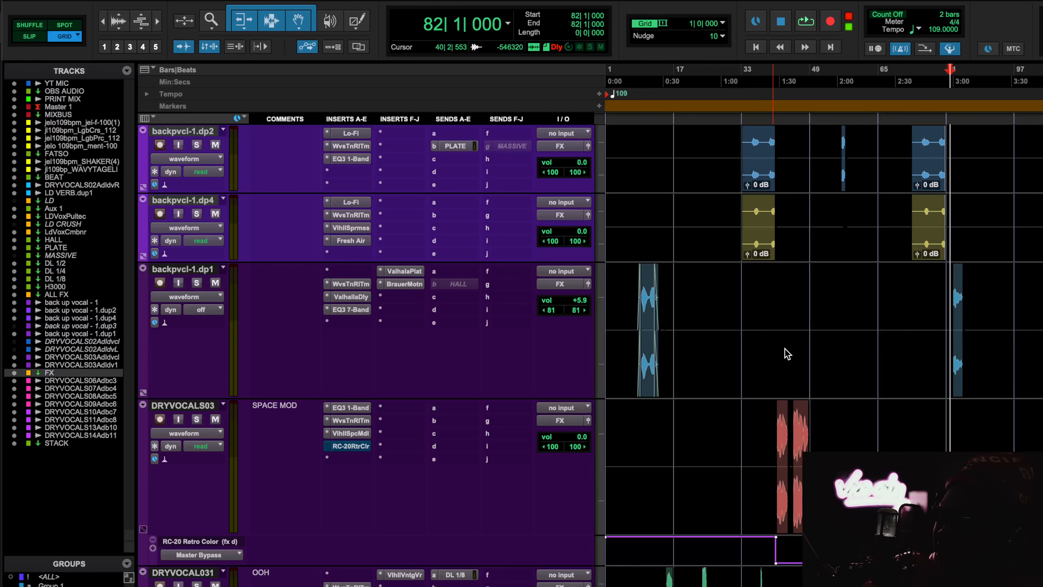
scroll(785, 348, "down", 2)
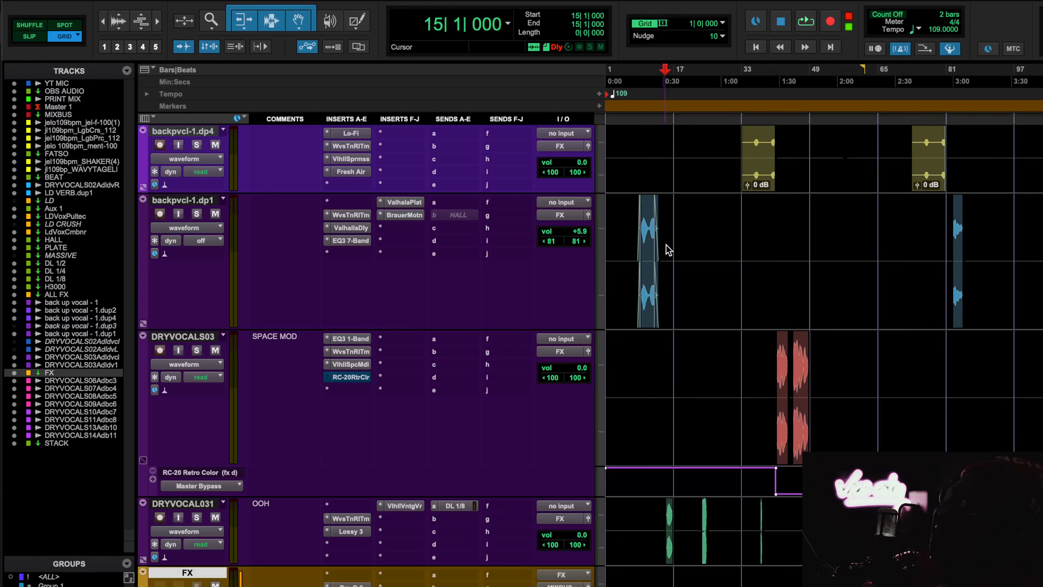
left_click_drag(667, 249, 950, 252)
scroll(972, 305, "right", 5)
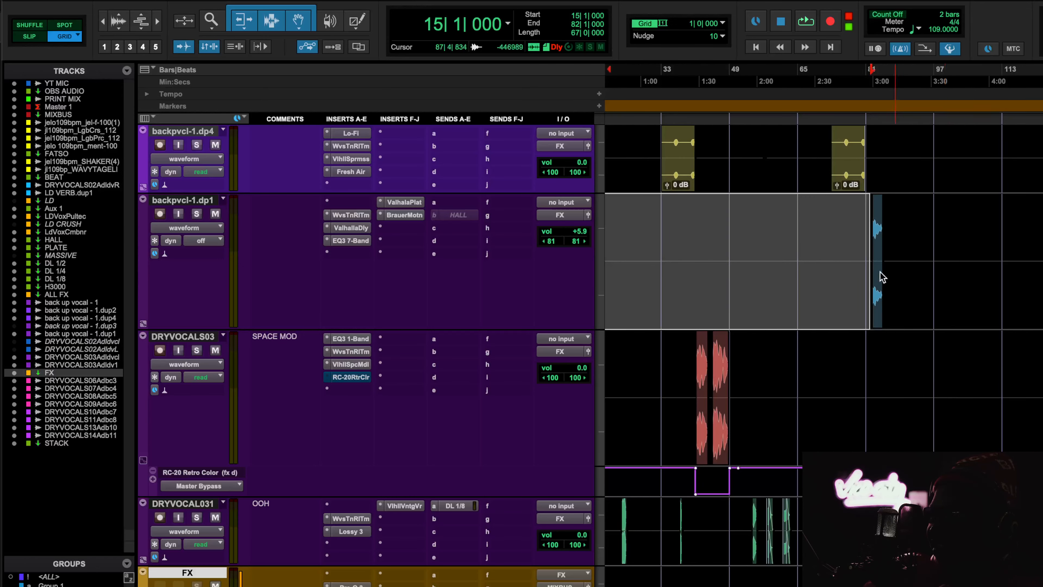
scroll(886, 250, "left", 5)
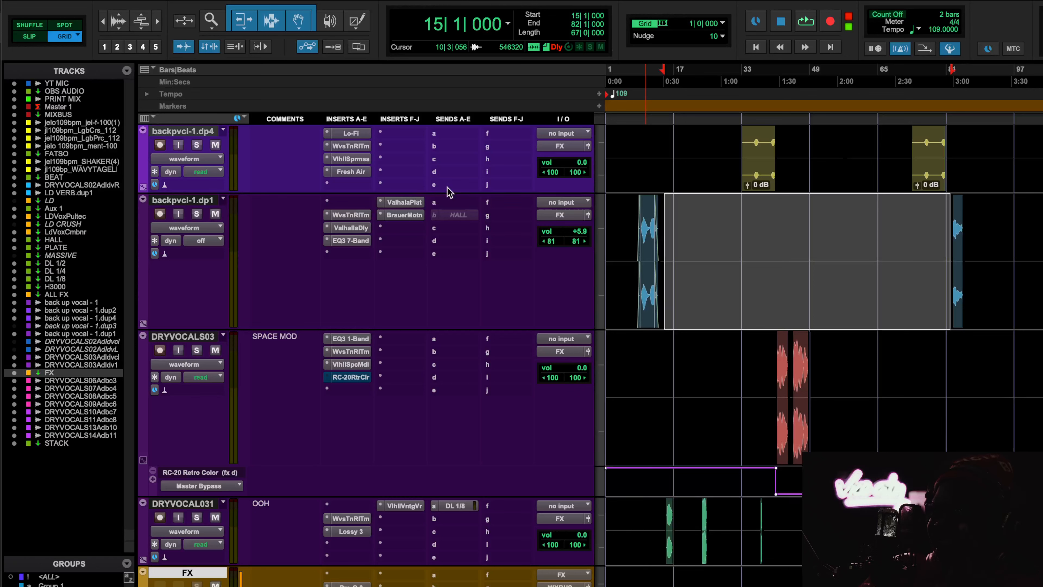
left_click_drag(622, 238, 916, 256)
left_click(710, 242)
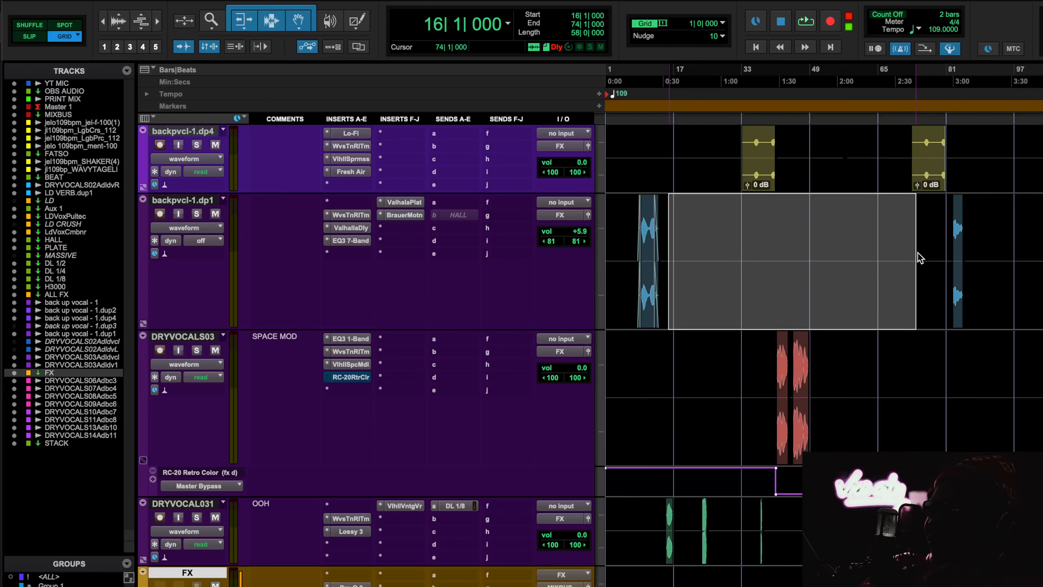
left_click(945, 250)
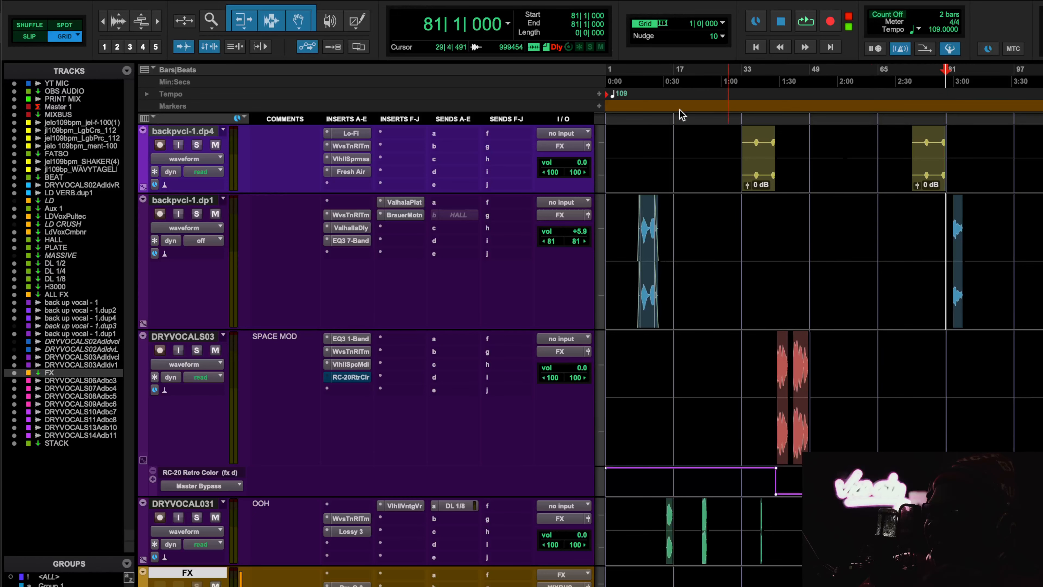
Check the ValhallaDelay settings on backpvcl-1.dp1 and close the plug-in.
left_click(352, 231)
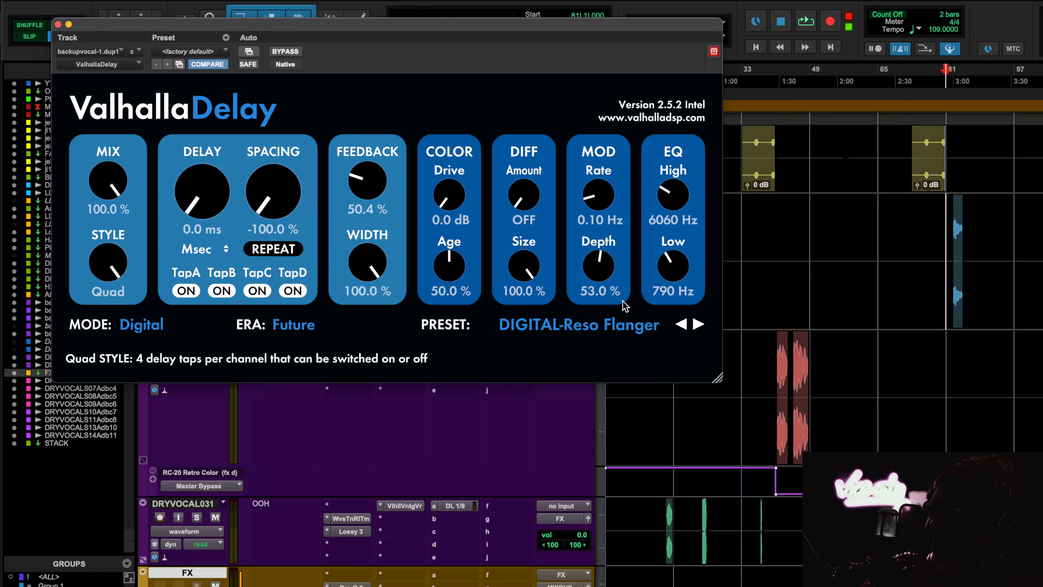
left_click(58, 24)
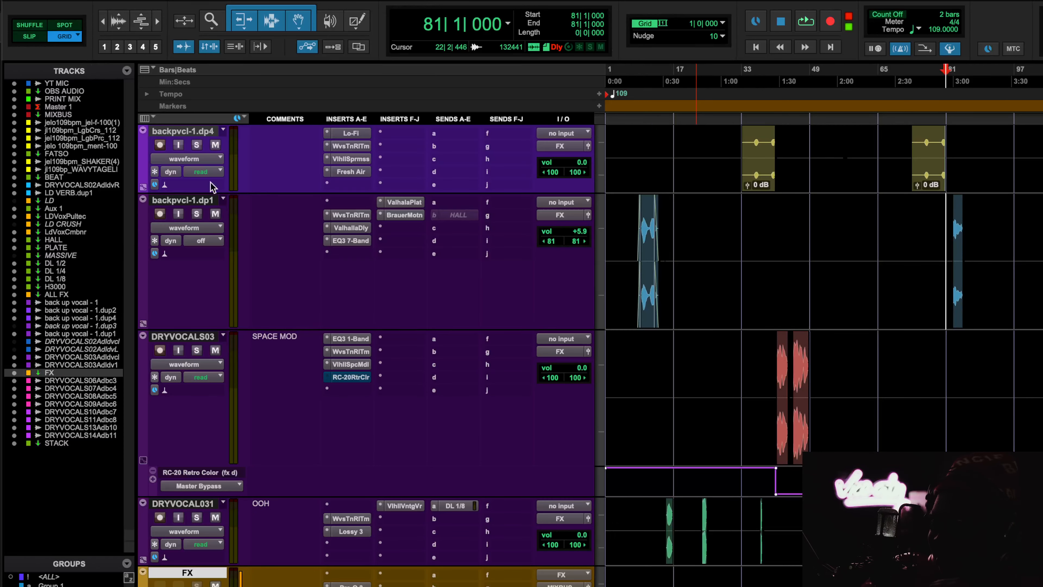
Insert FabFilter Pro-Q 3 on backpvcl-1.dp1, boost a bell band about 11 dB near 3.5 kHz, and make the insert inactive.
left_click(416, 242)
left_click(445, 220)
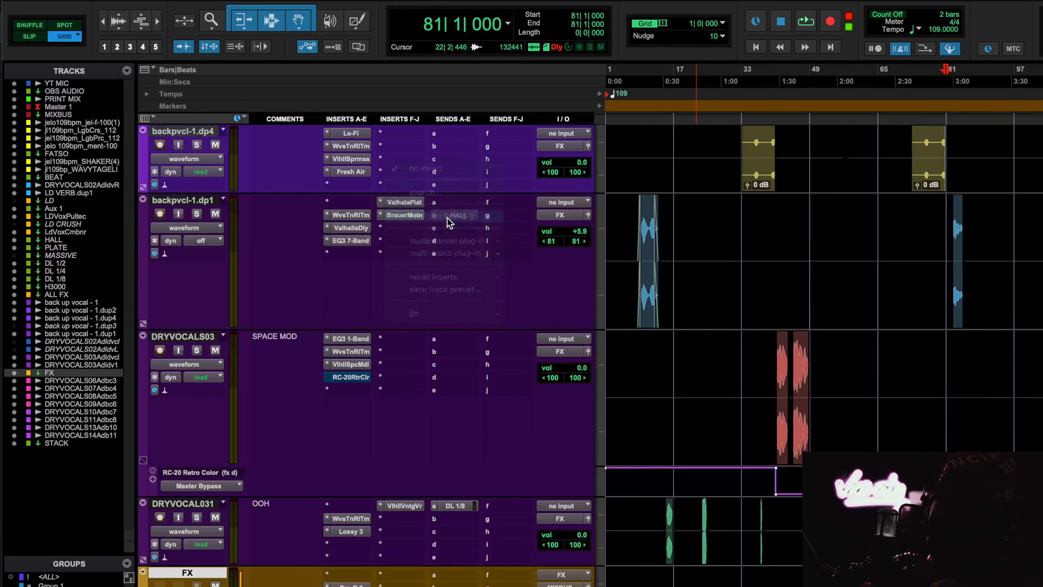
left_click_drag(496, 234, 499, 137)
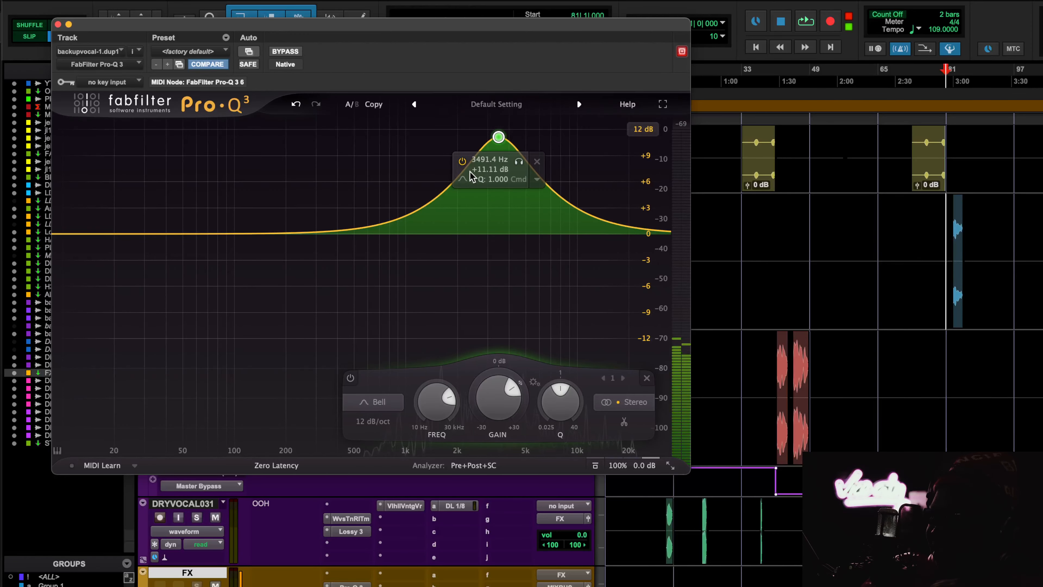
left_click(58, 24)
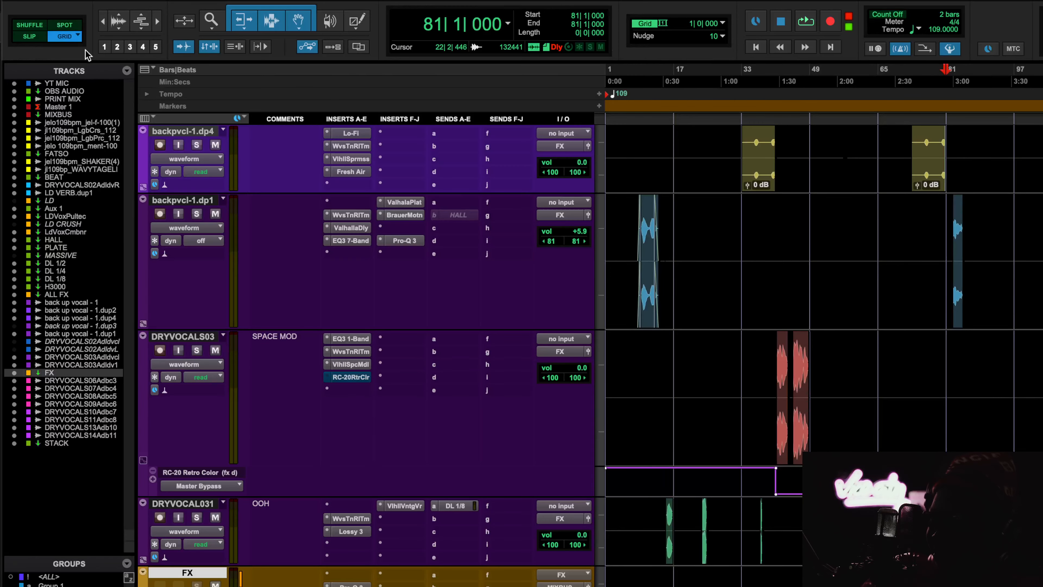
left_click(407, 240, "ctrl+super")
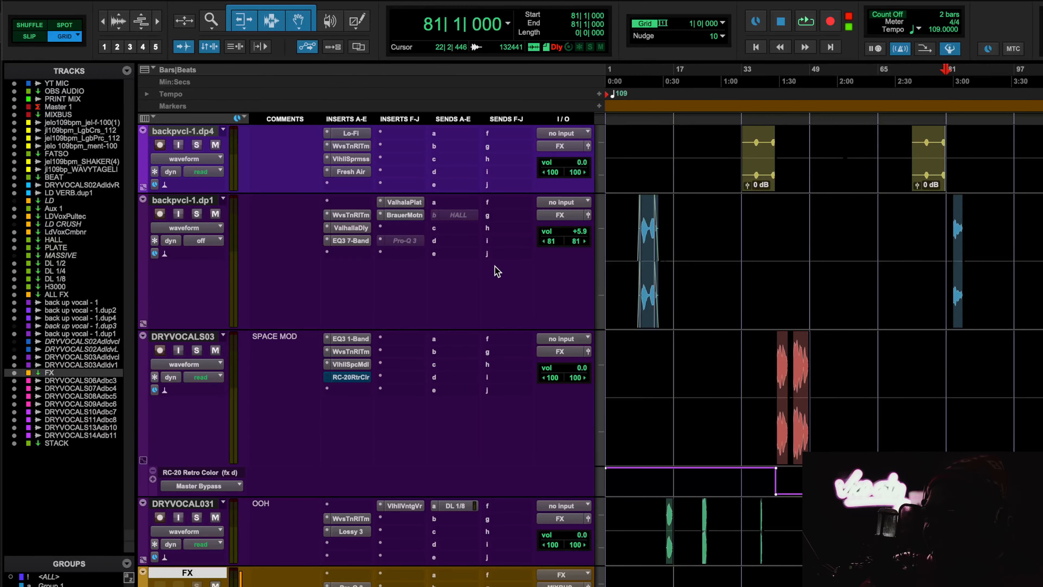
Play the backpvcl-1.dp1 clip soloed from bar 9 and review its ValhallaDelay Reso Flanger settings.
scroll(698, 263, "up", 3)
scroll(698, 263, "left", 2)
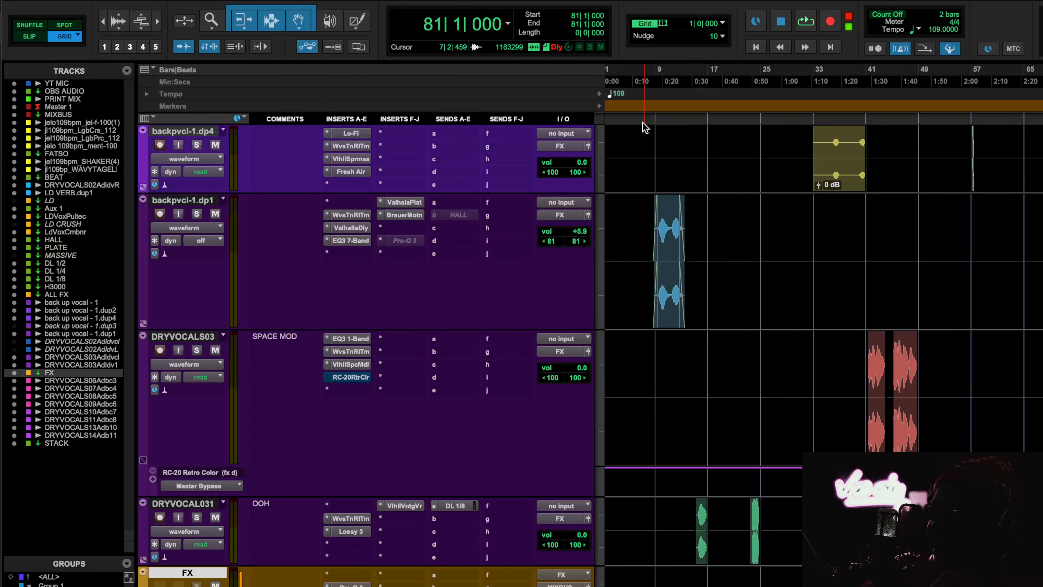
left_click(657, 71)
left_click(351, 228)
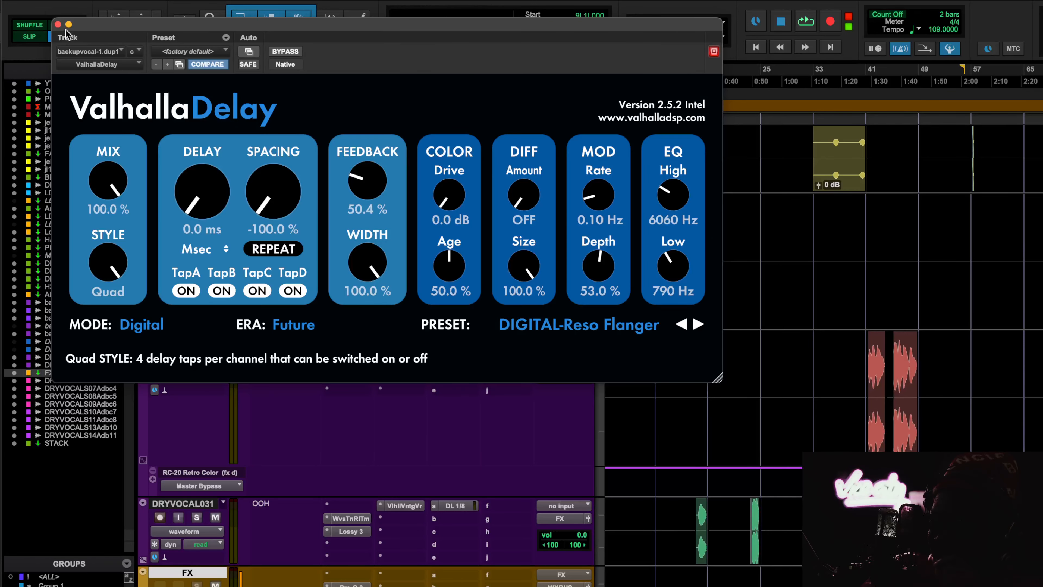
left_click(58, 24)
key("space")
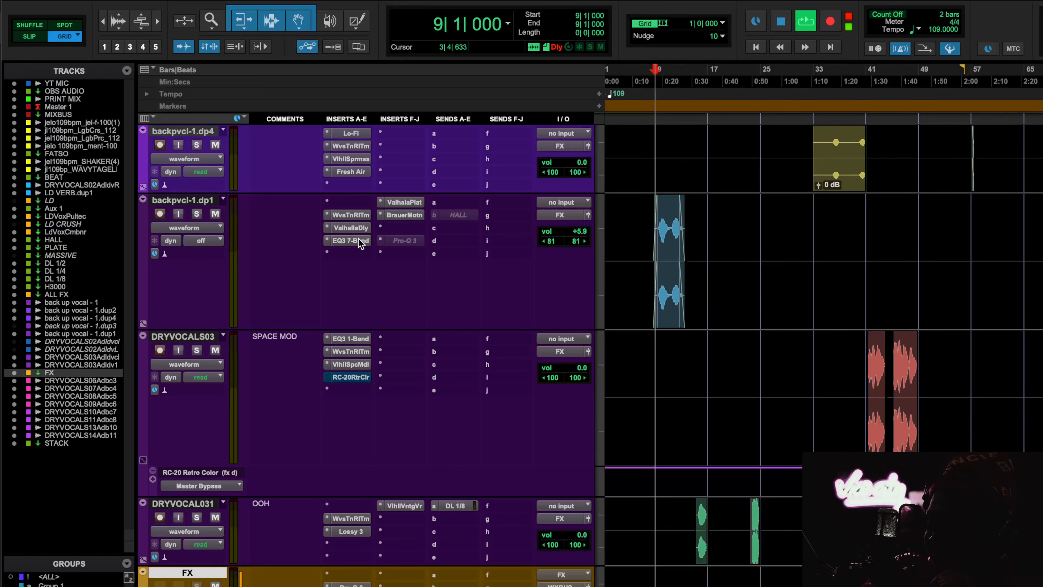
left_click(354, 228)
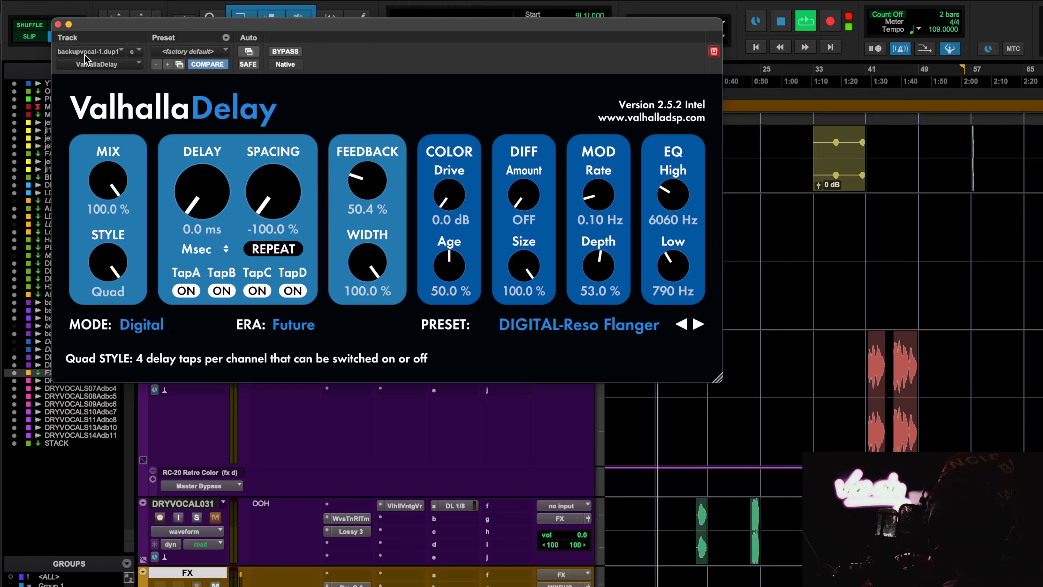
left_click(57, 25)
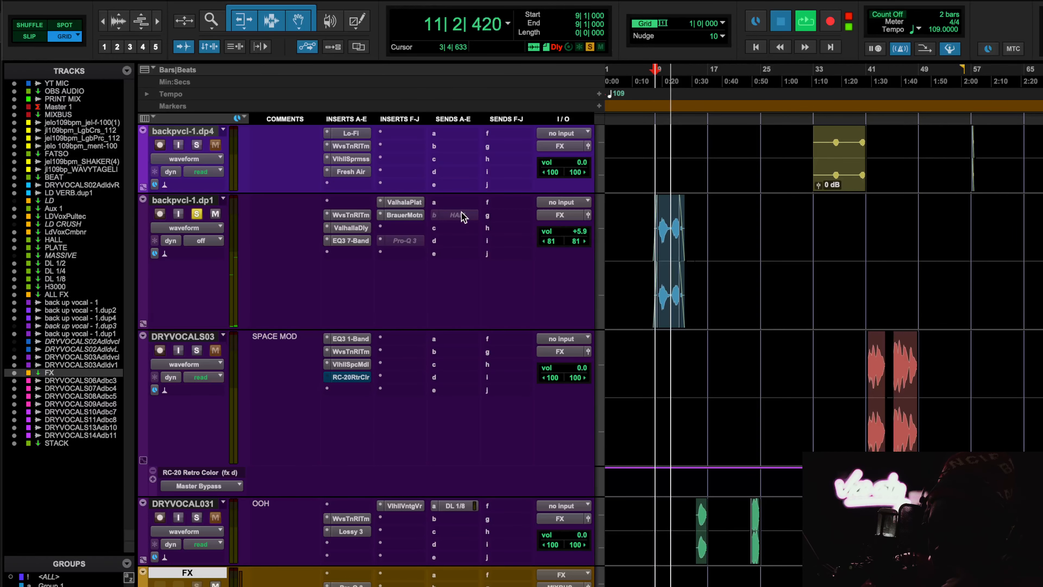
Review the Brauer Motion panner and the ValhallaDelay insert on backpvcl-1.dp1, closing each one.
left_click(405, 215)
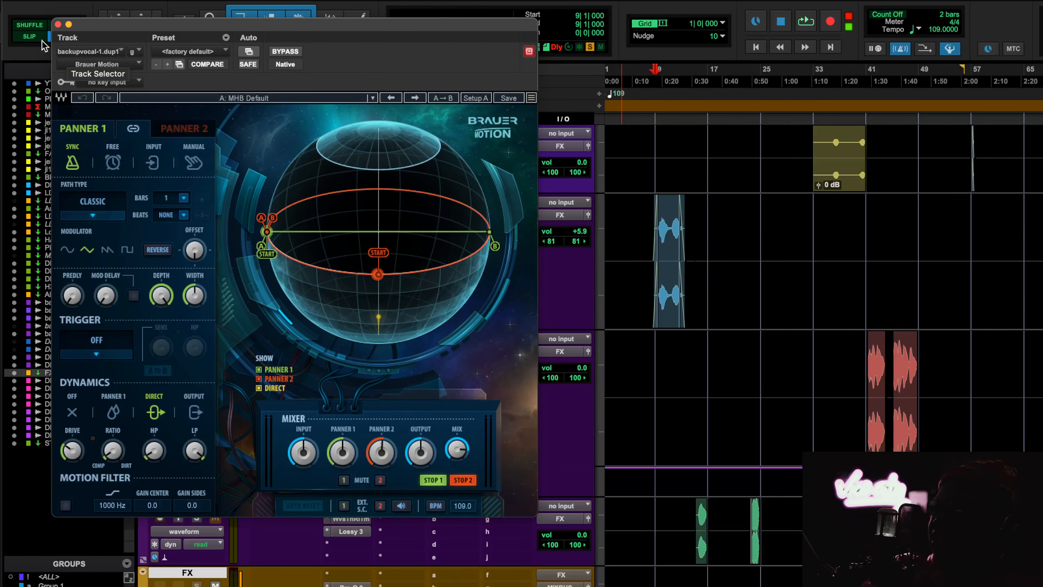
left_click(58, 25)
left_click(353, 229)
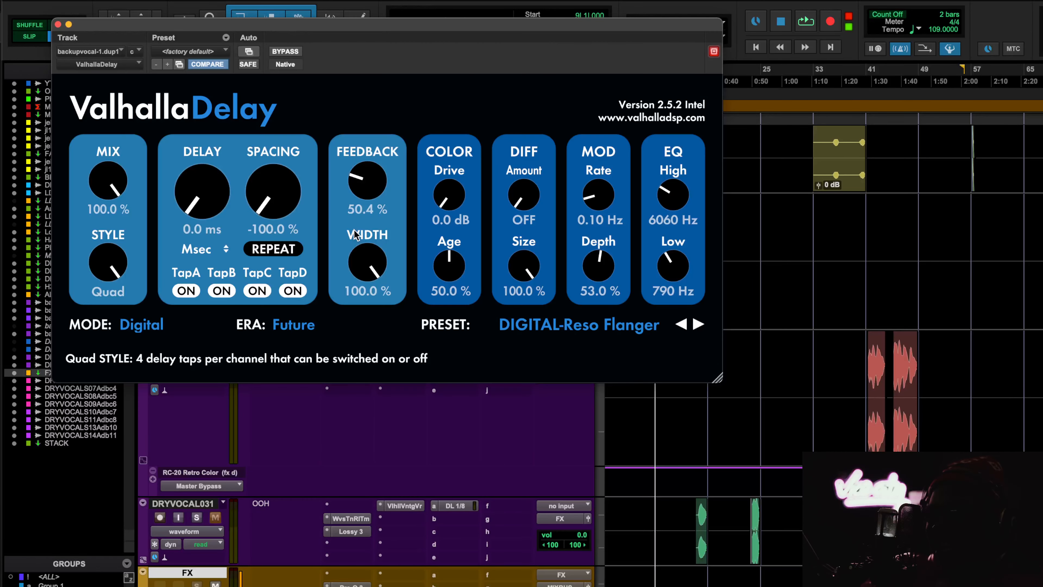
left_click(58, 24)
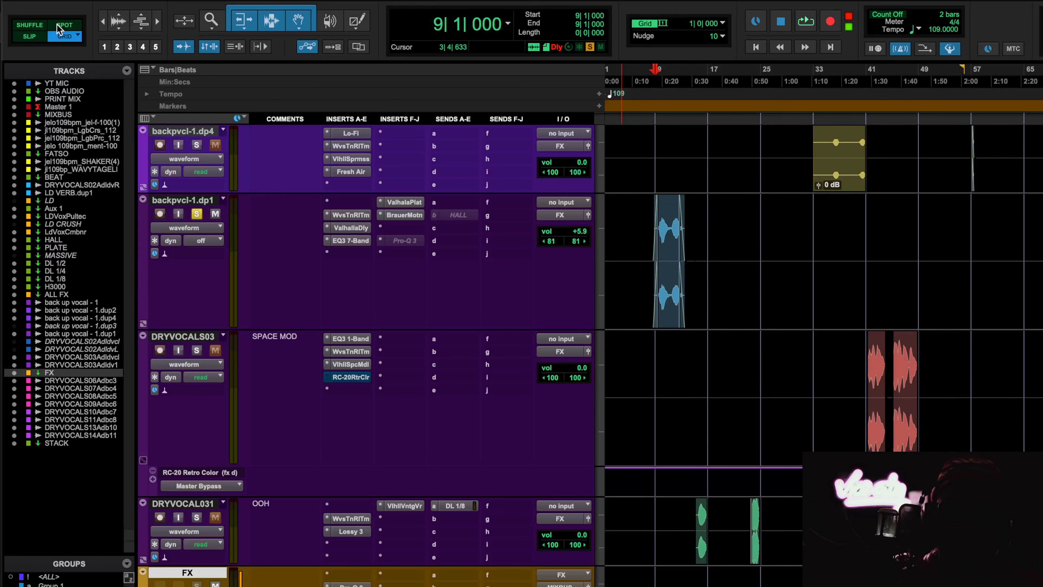
Examine the EQ3 7-Band curve on backpvcl-1.dp1 alongside the ValhallaDelay feeding it.
left_click(369, 243)
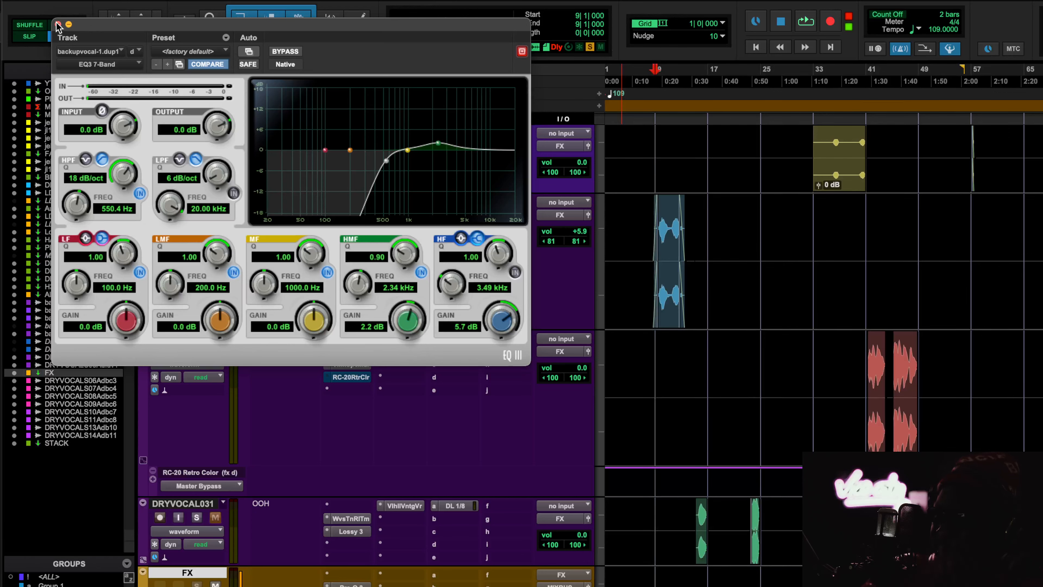
left_click(58, 25)
left_click(369, 243)
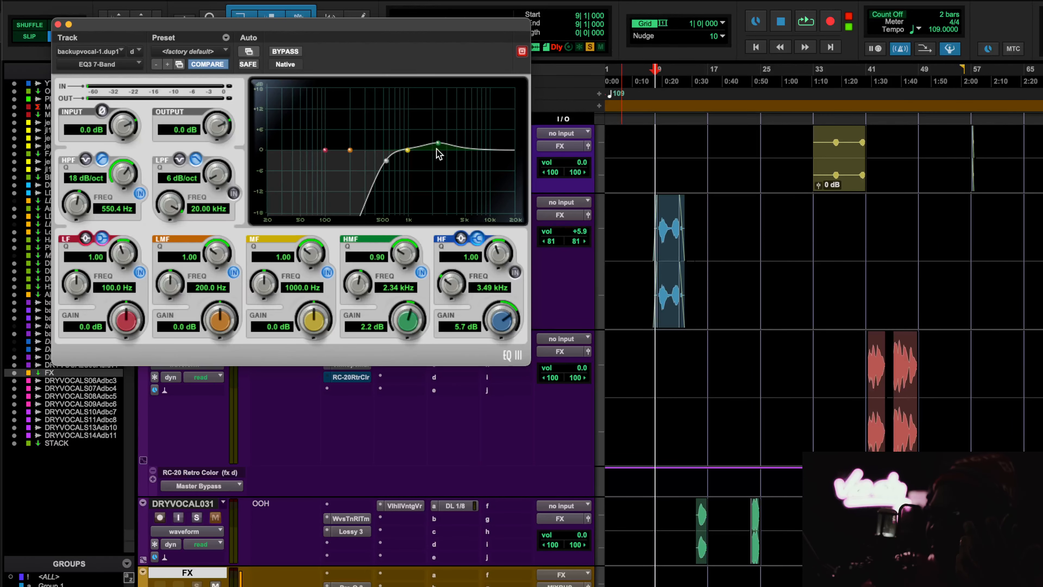
left_click(58, 25)
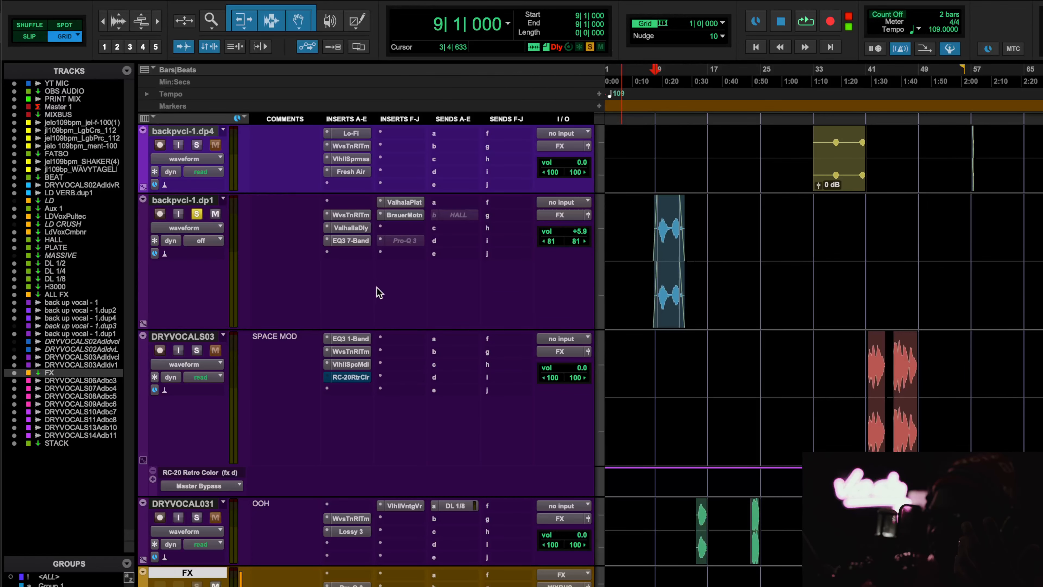
left_click(360, 230)
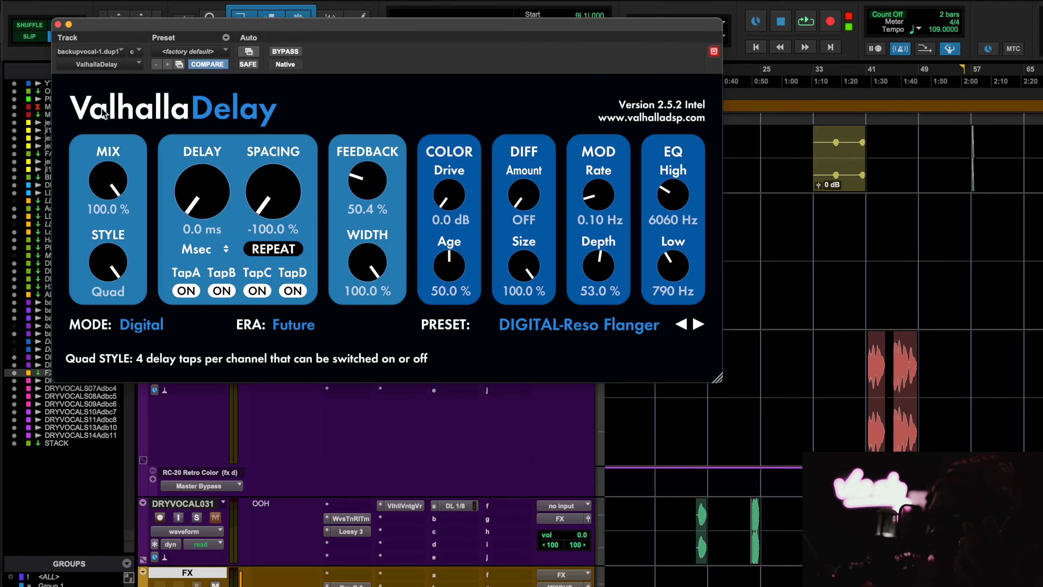
left_click(58, 24)
Play the backpvcl-1.dp1 clip while comparing EQ3 7-Band bypassed and active, leave it active, and stop playback.
left_click(349, 241)
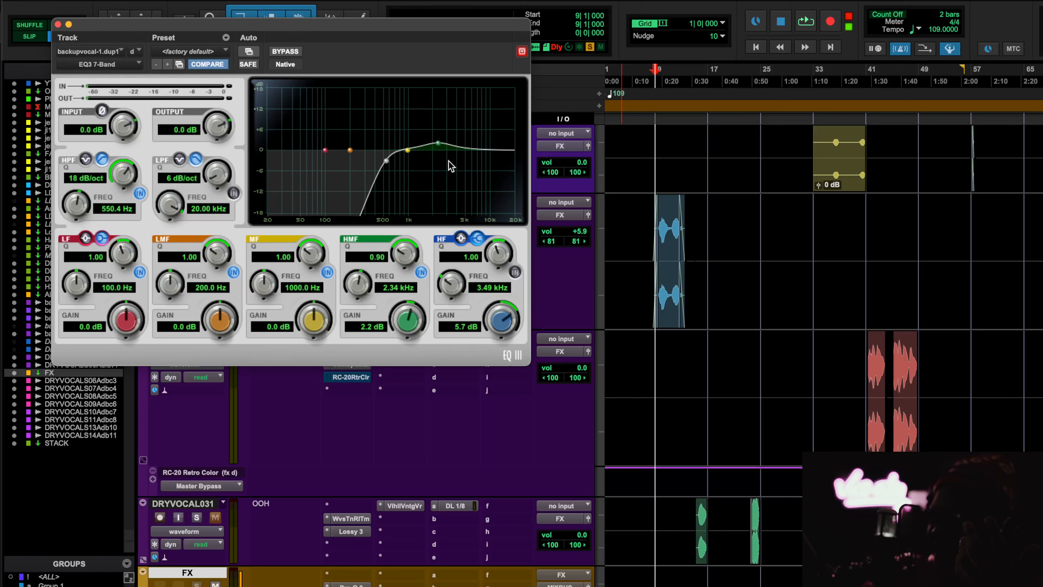
key("space")
left_click(285, 51)
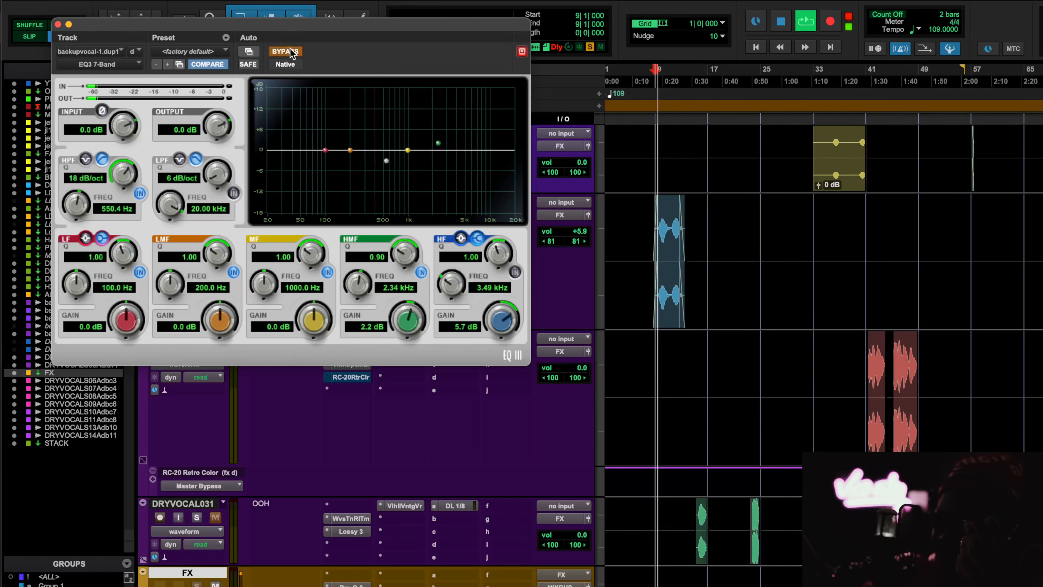
left_click(290, 51)
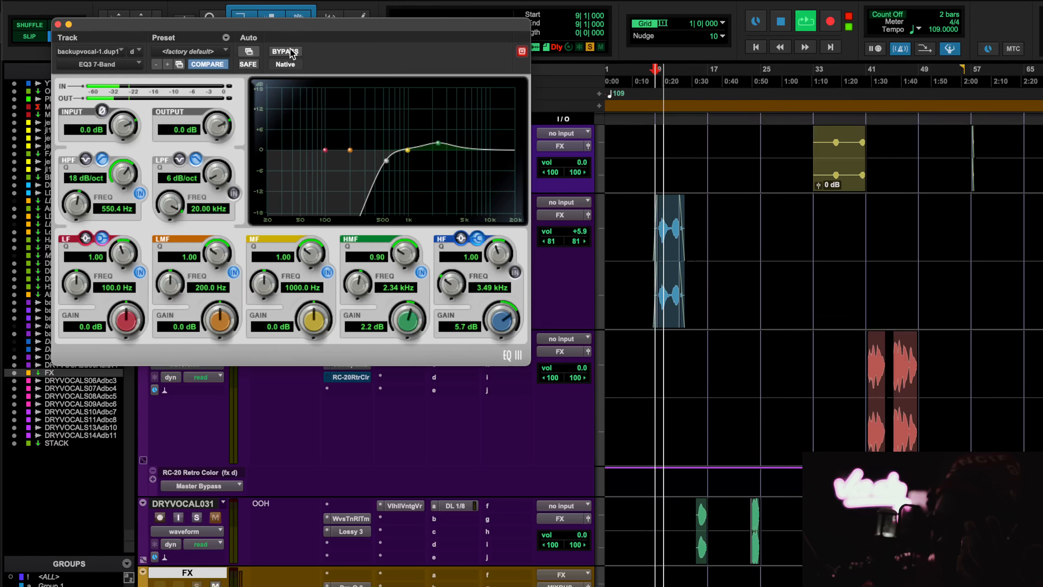
left_click(290, 51)
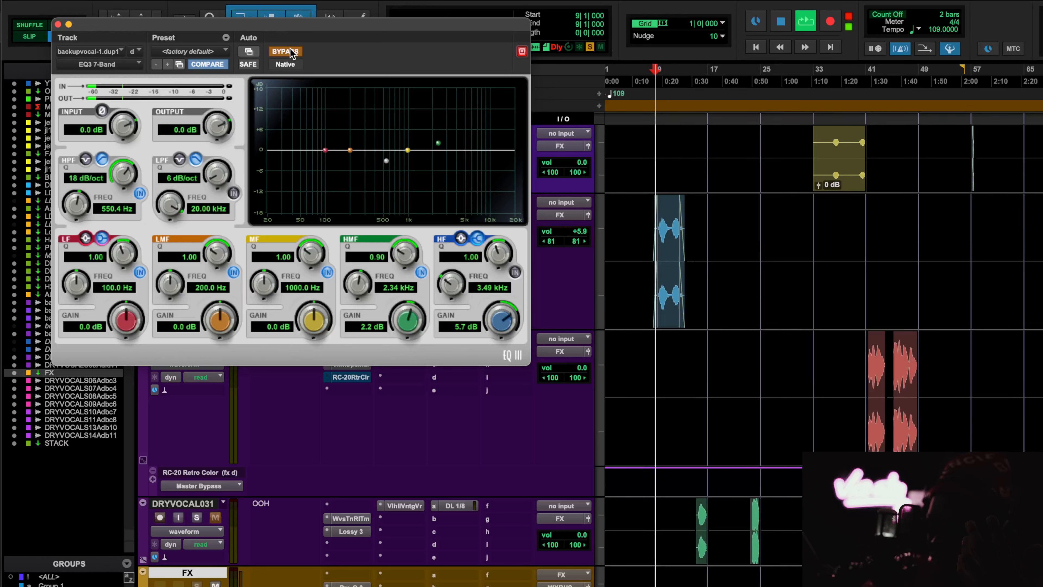
left_click(291, 52)
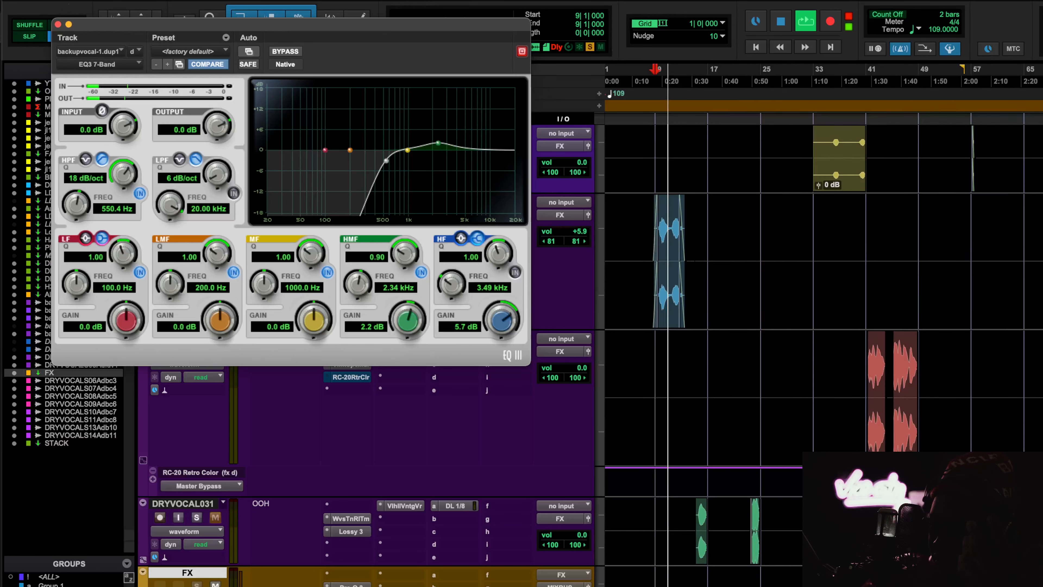
left_click(58, 25)
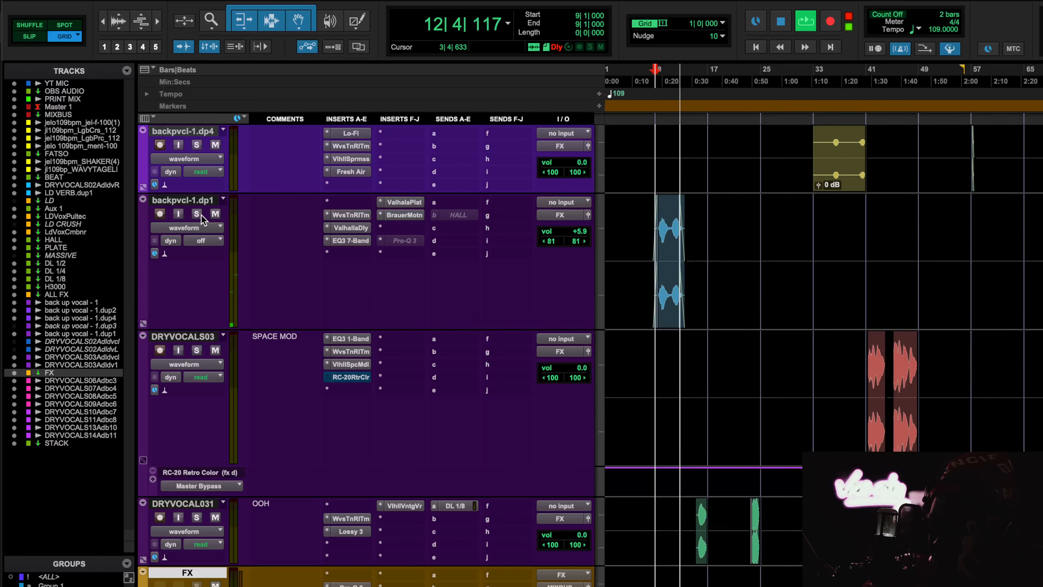
key("space")
Review the ValhallaPlate settings on backpvcl-1.dp1 alongside the inserts and sends of the neighbouring background vocal tracks.
left_click(403, 201)
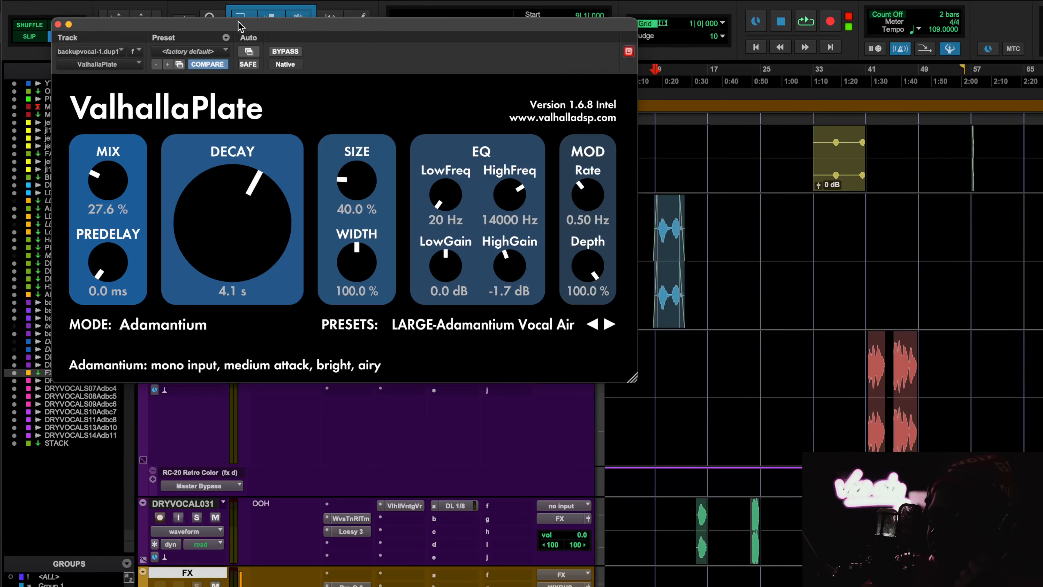
left_click_drag(254, 24, 522, 18)
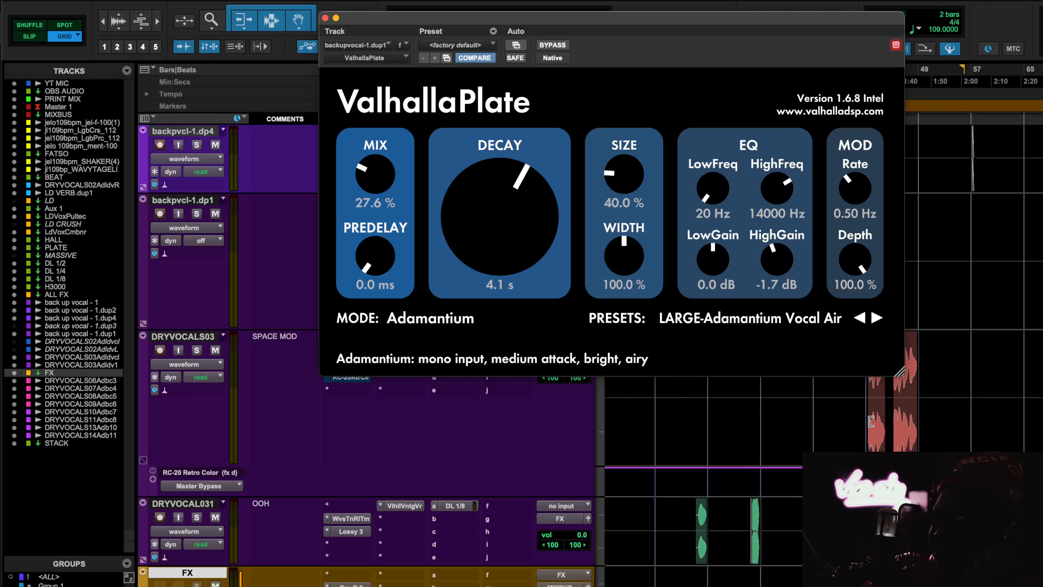
scroll(871, 421, "up", 2)
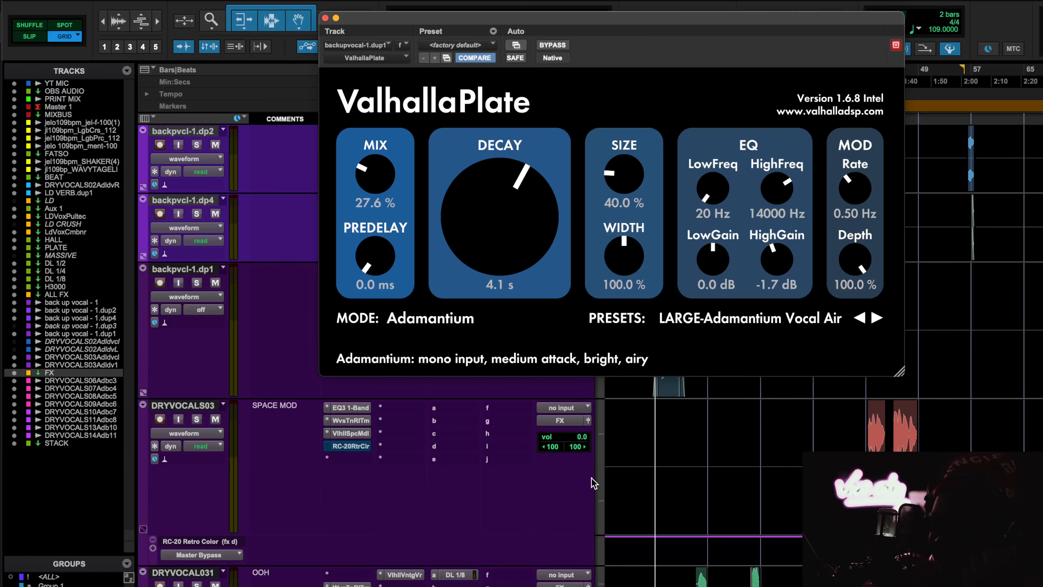
scroll(729, 466, "up", 8)
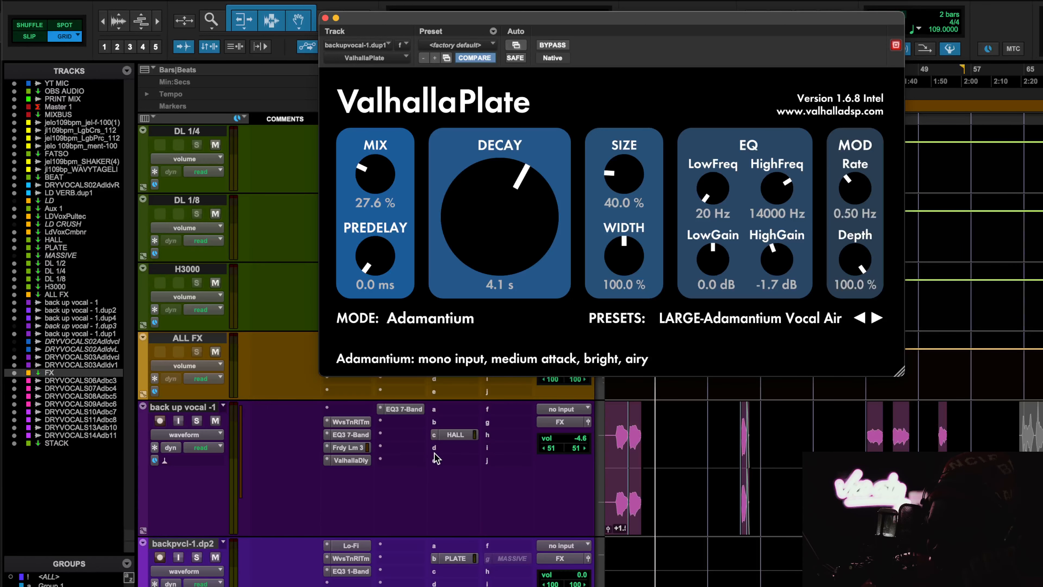
scroll(390, 510, "down", 2)
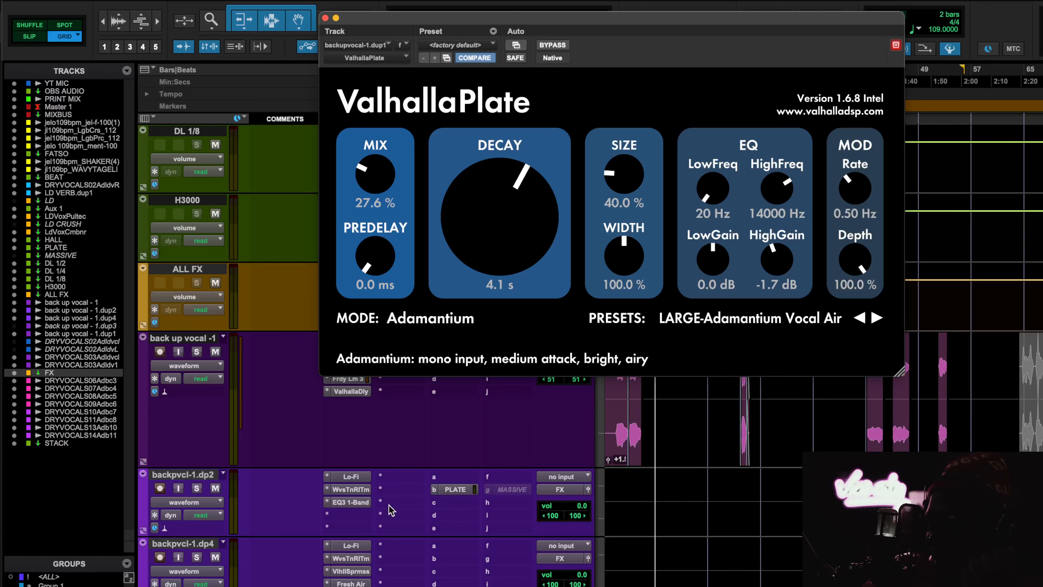
scroll(367, 580, "down", 6)
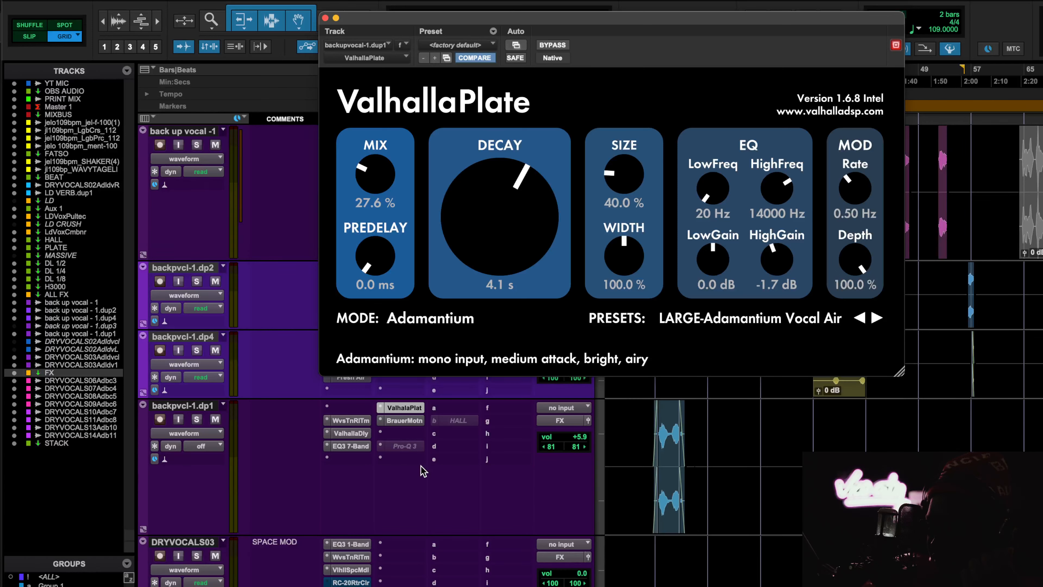
scroll(423, 471, "down", 2)
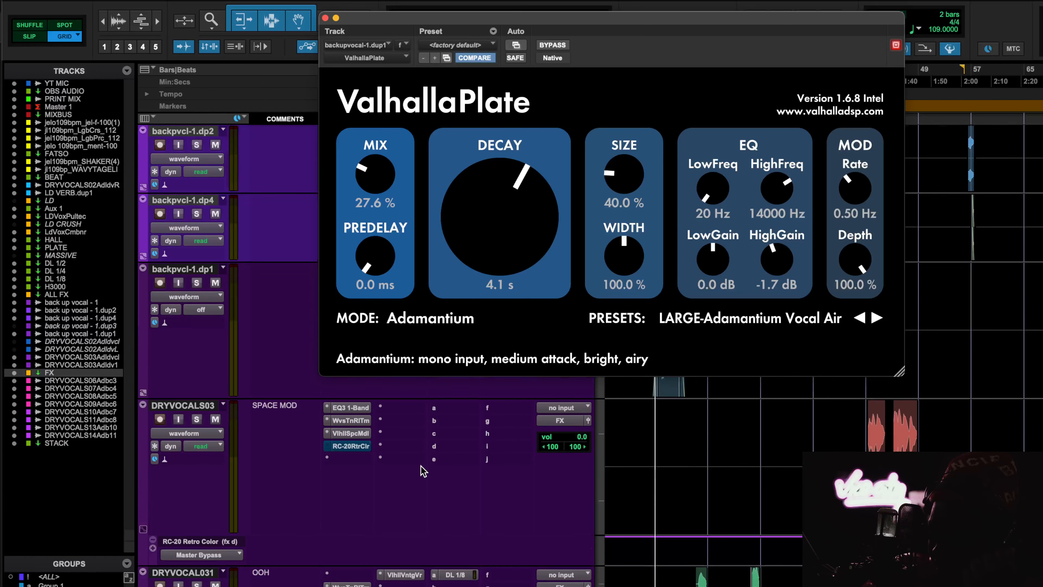
scroll(423, 471, "up", 5)
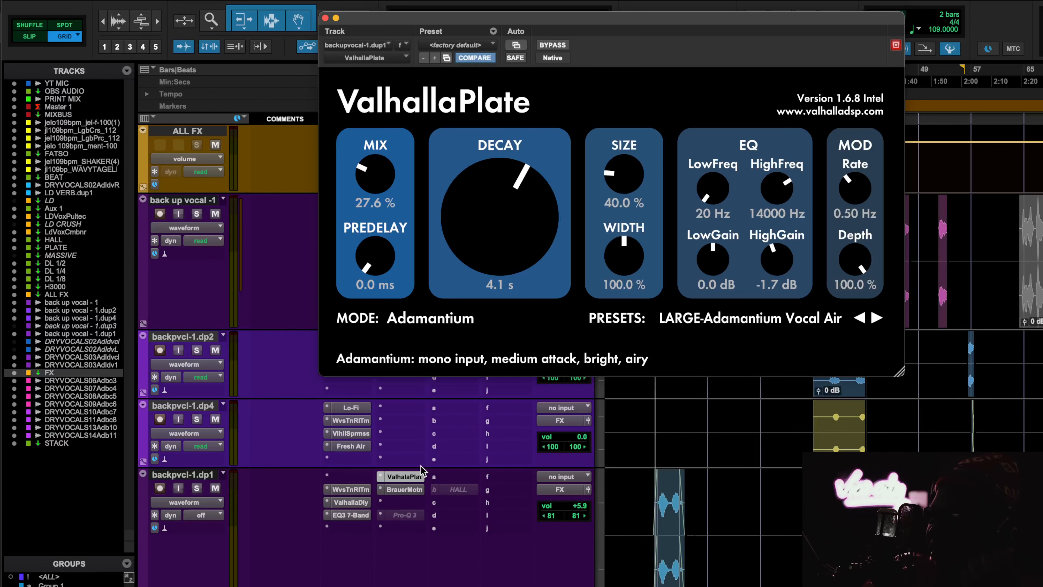
scroll(423, 471, "down", 2)
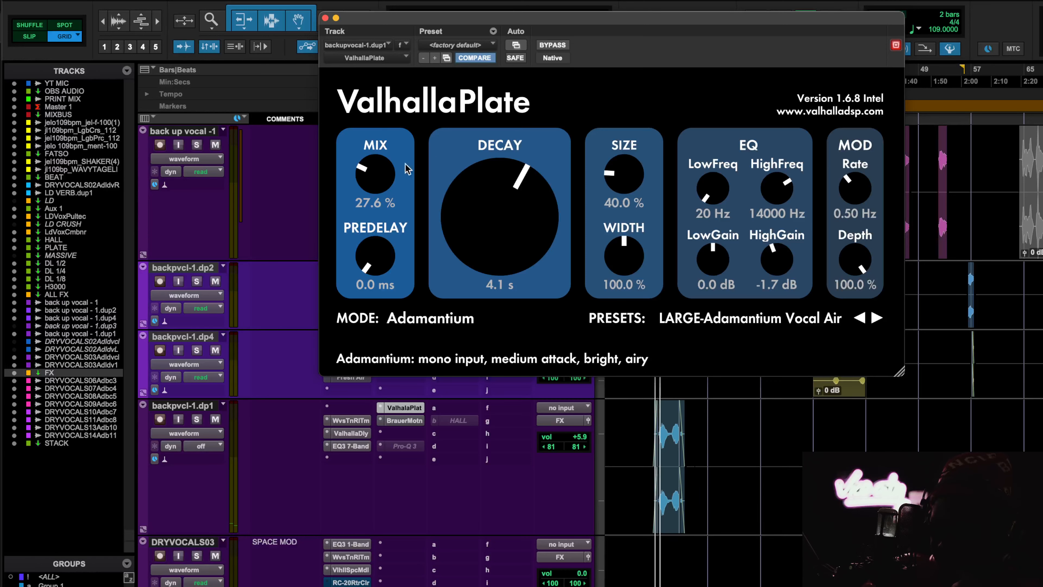
Audition backpvcl-1.dp1 soloed with ValhallaPlate's mix at 100 %, bring the mix down to 25.6 %, and close the plugin.
left_click_drag(390, 171, 470, 2)
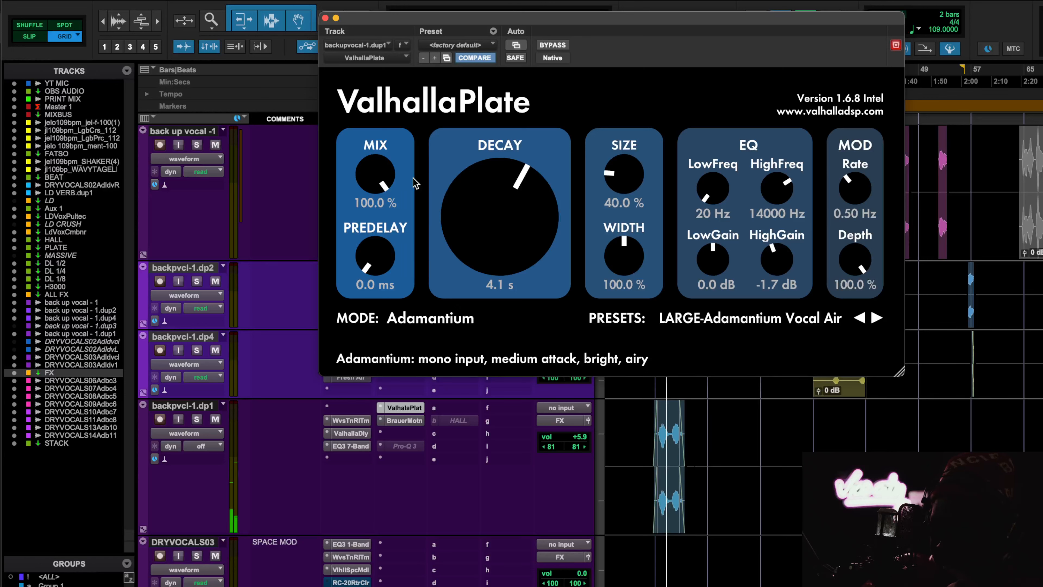
left_click(194, 419)
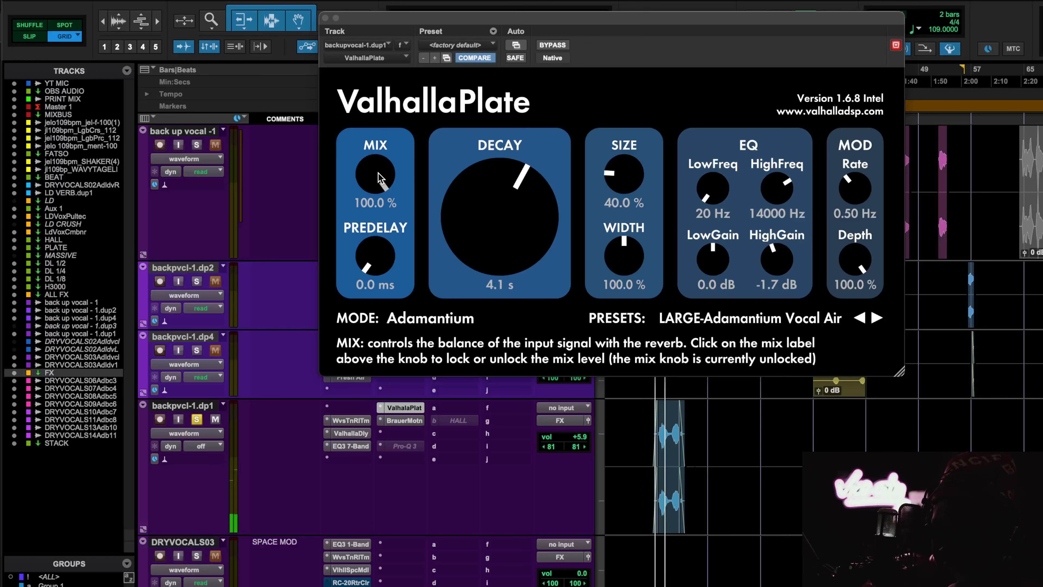
left_click_drag(378, 177, 377, 260)
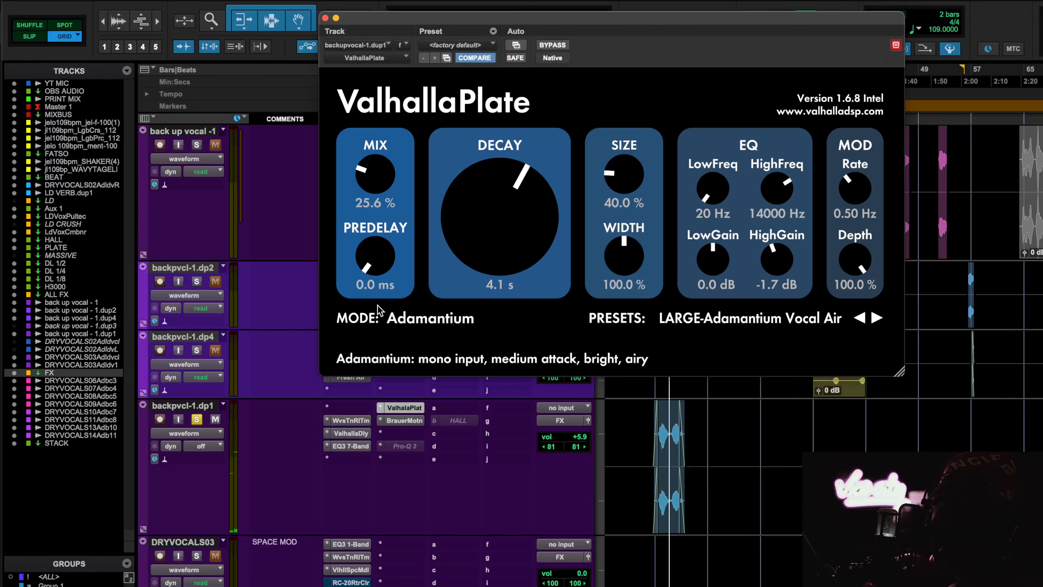
left_click(419, 420)
left_click(326, 18)
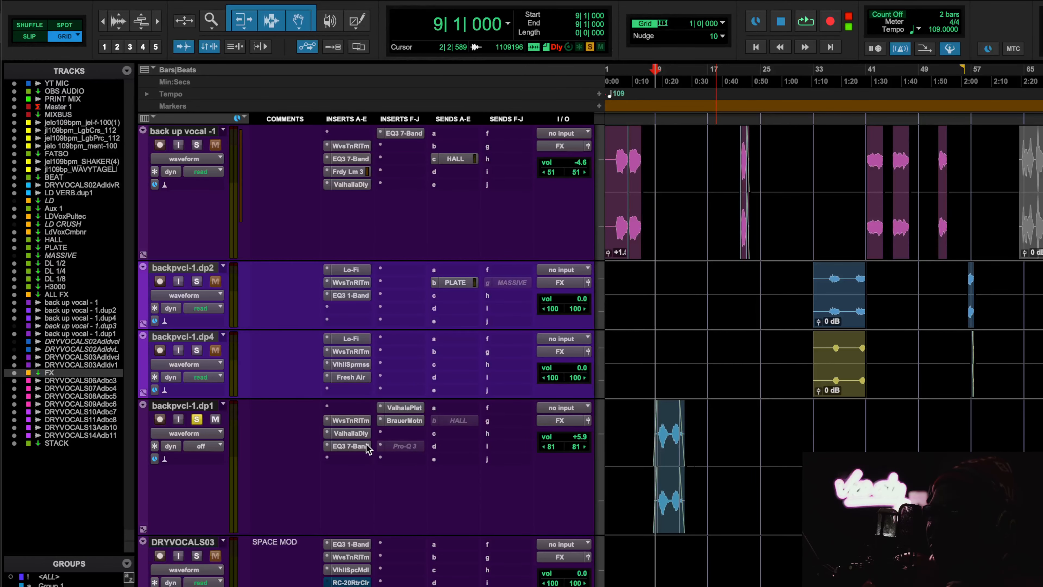
Review ValhallaPlate and the Brauer Motion panner on backpvcl-1.dp1, closing the panner at the end.
left_click(412, 409)
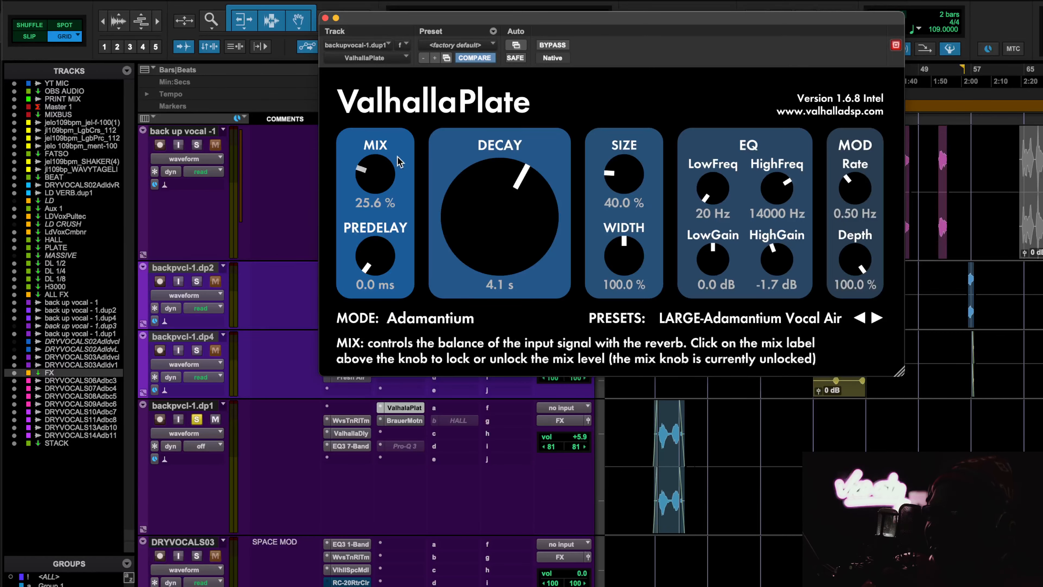
left_click(399, 423)
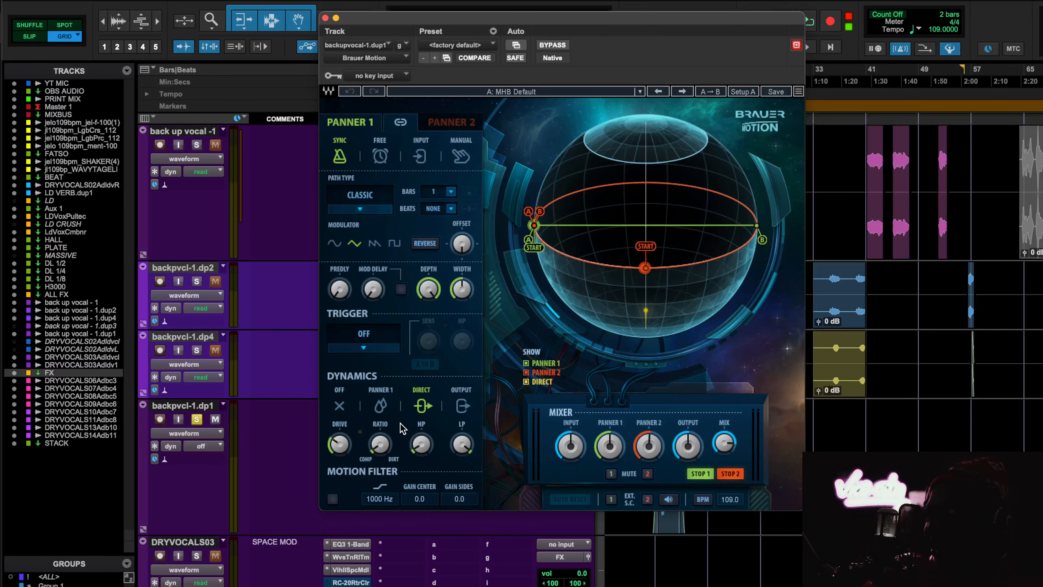
left_click(325, 19)
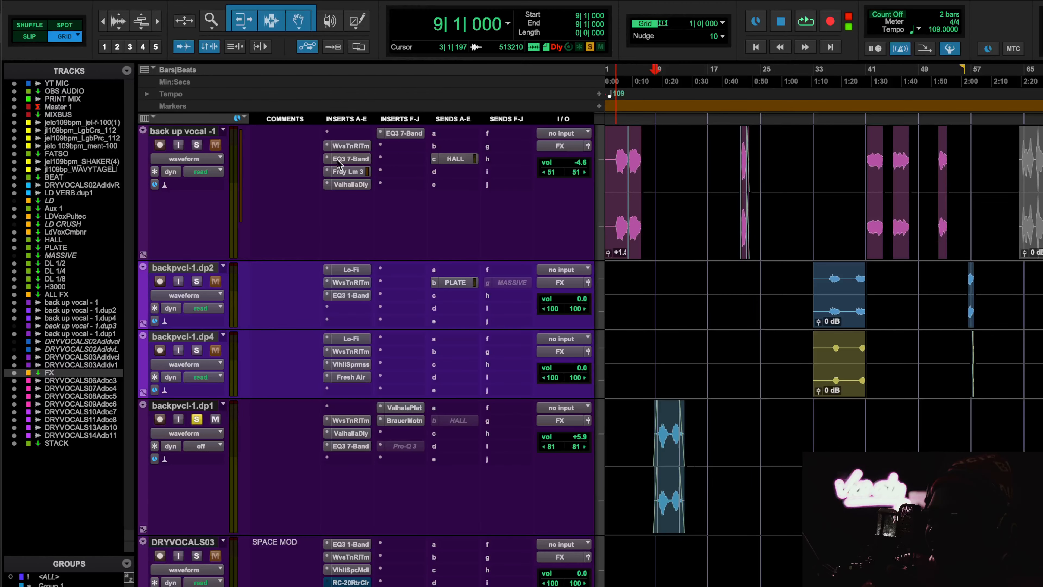
Unsolo backpvcl-1.dp1, play it within the full mix from bar 9, and stop playback.
left_click(197, 419)
key("space")
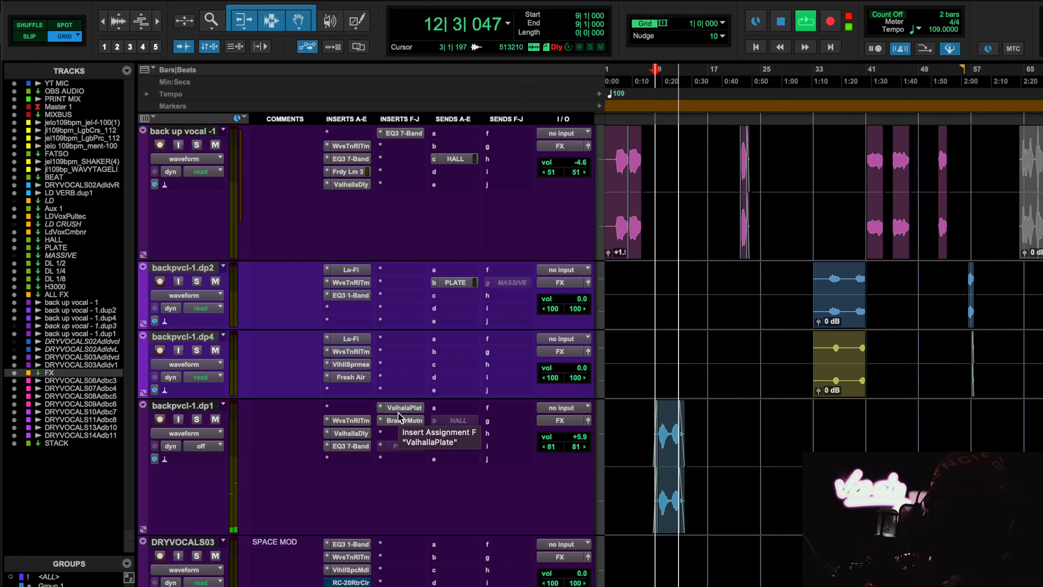
scroll(398, 417, "down", 5)
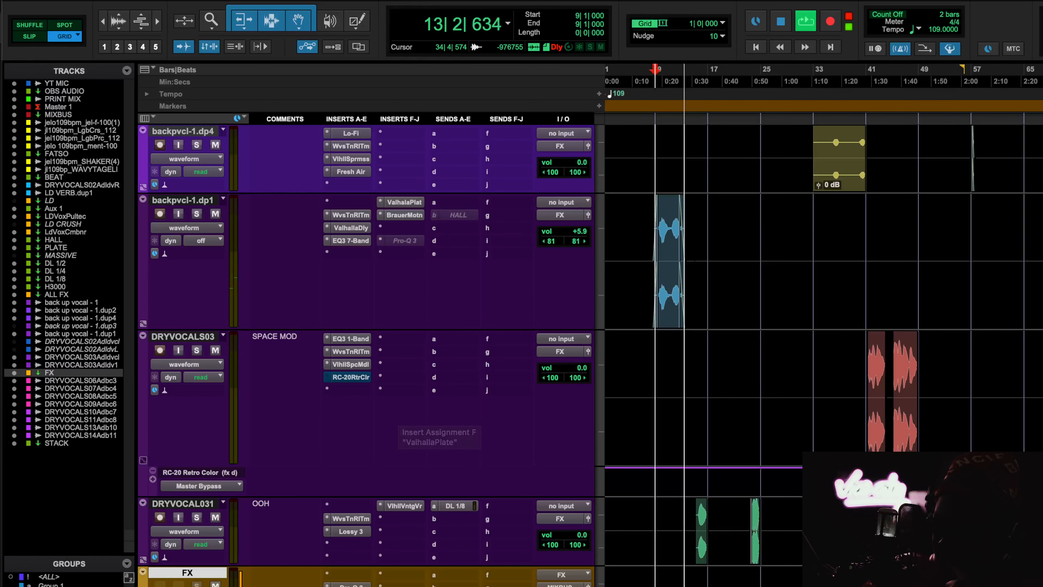
key("space")
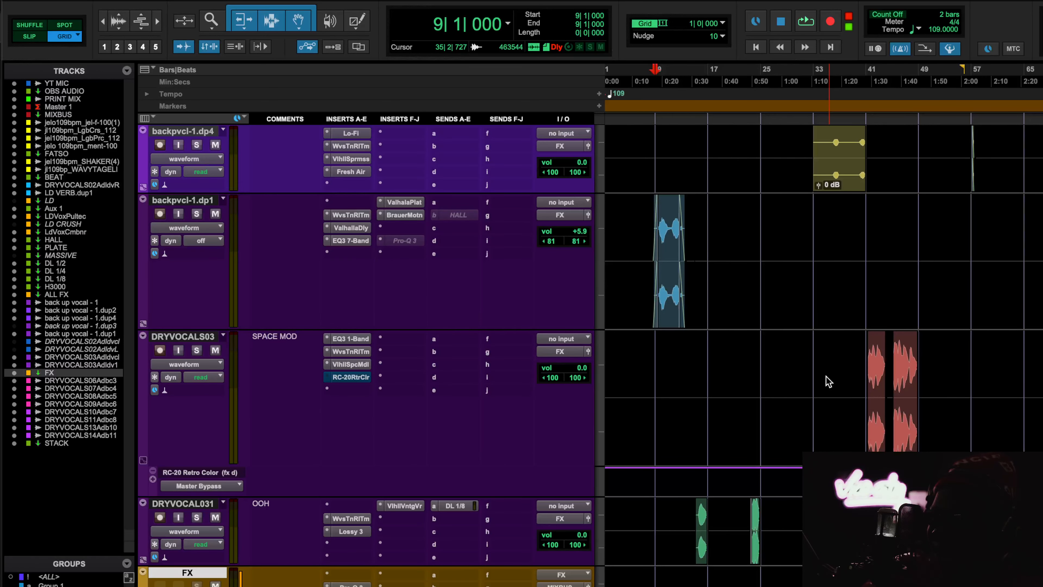
Select bars 41 to 48 around the DRYVOCALS03 clips and review that track's RC-20 Retro Color settings.
key("ctrl+bracketleft")
scroll(829, 381, "down", 8)
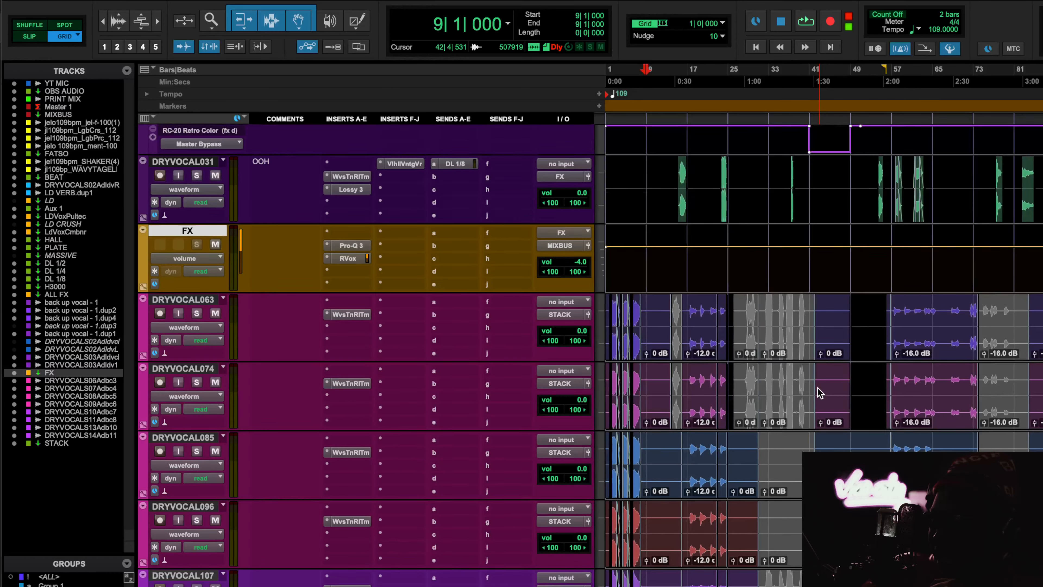
scroll(819, 392, "up", 7)
scroll(815, 376, "right", 3)
left_click_drag(700, 77, 732, 81)
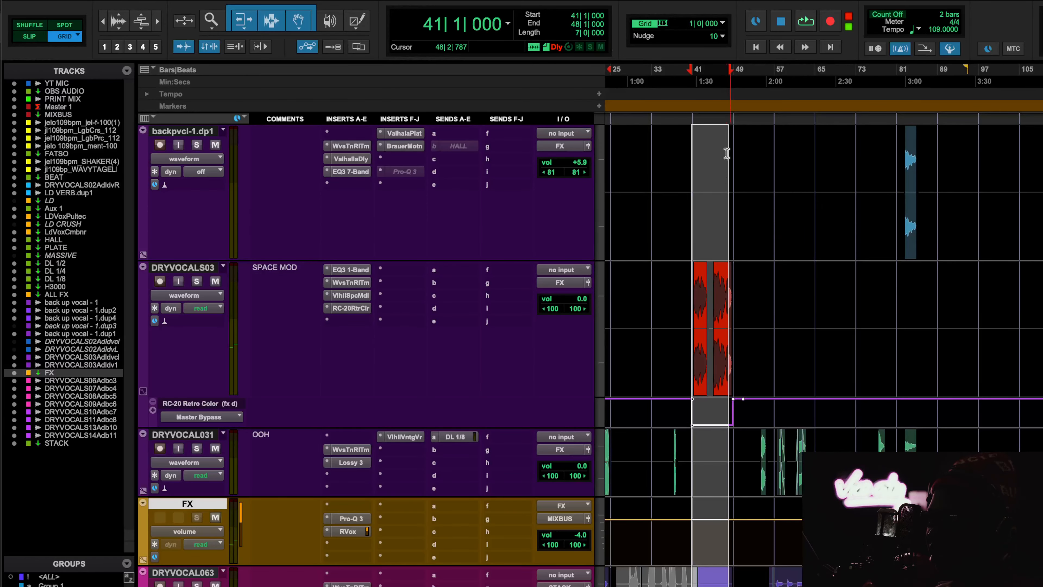
left_click(363, 307)
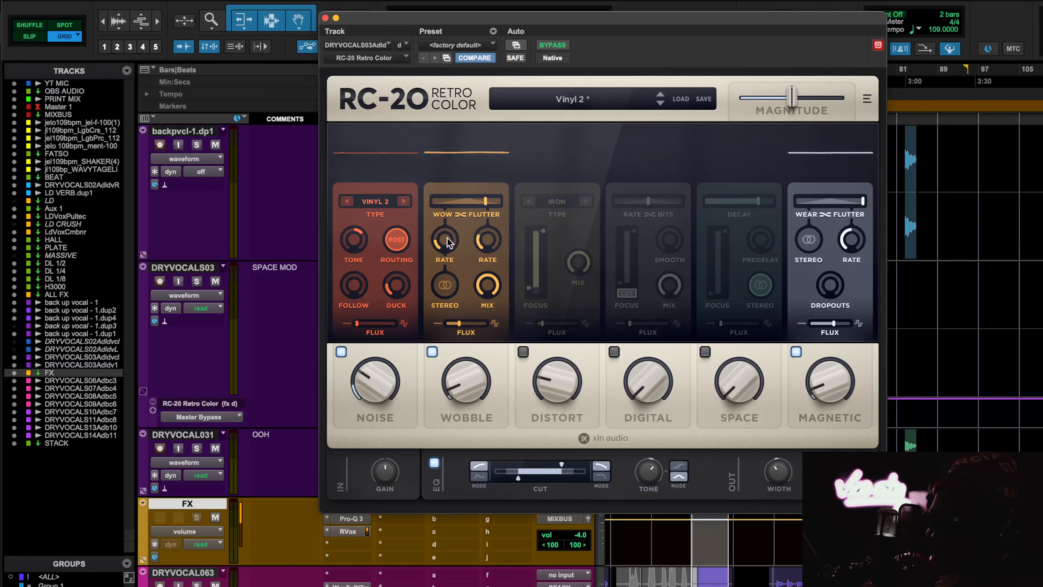
left_click(325, 18)
Compare the other tracks over the selected bars, examine DRYVOCALS03's RC-20 Master Bypass automation up close, and clear the selection.
scroll(800, 367, "up", 20)
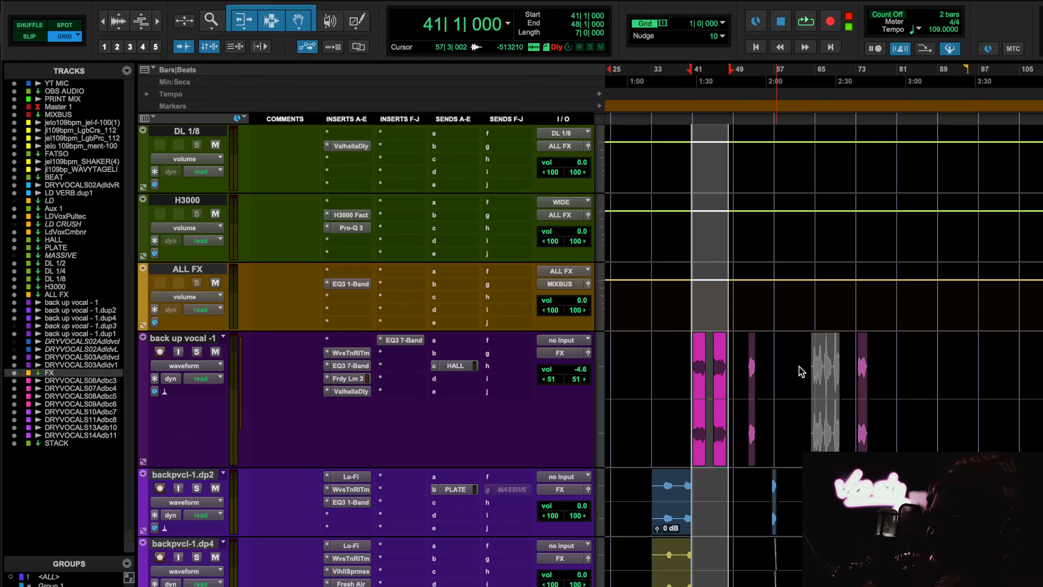
scroll(800, 368, "up", 5)
scroll(799, 367, "down", 20)
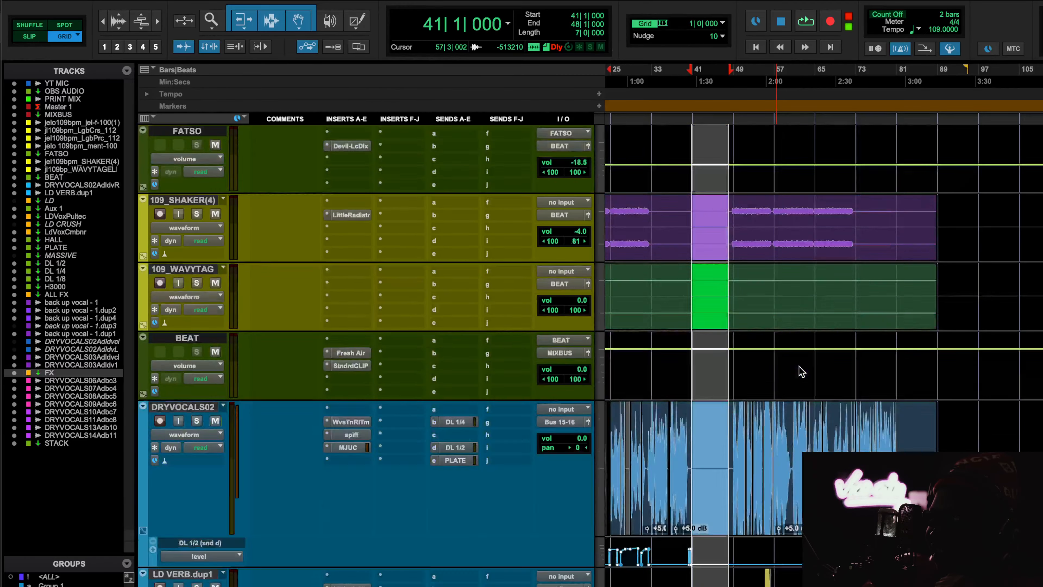
scroll(799, 459, "down", 5)
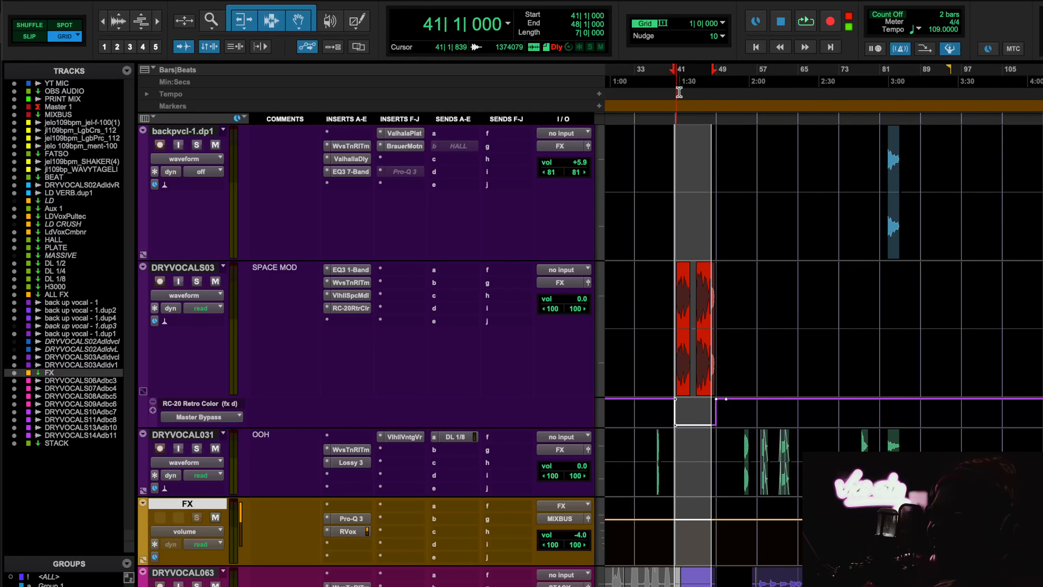
key("t")
key("t")
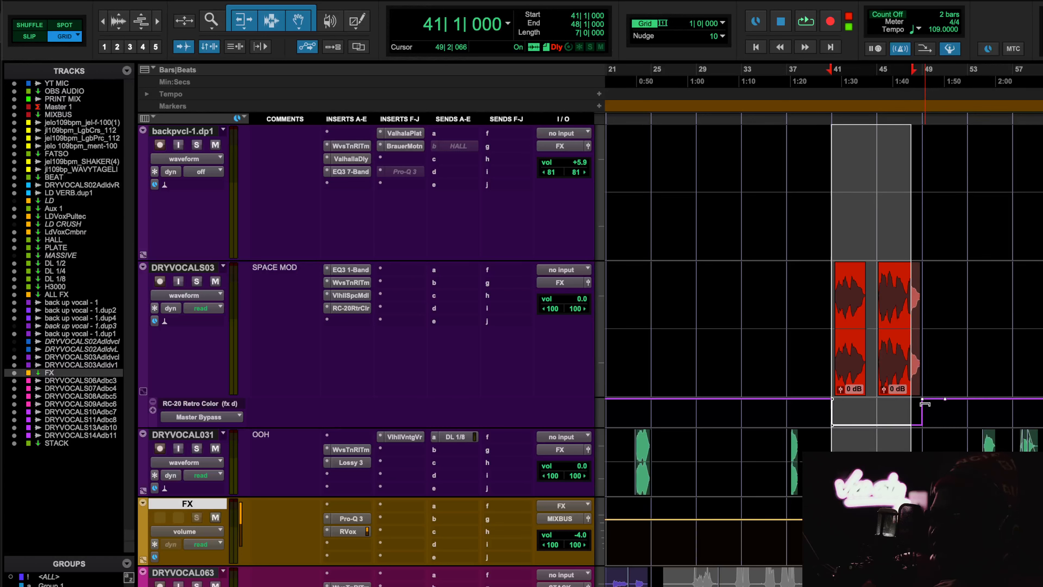
left_click(941, 302)
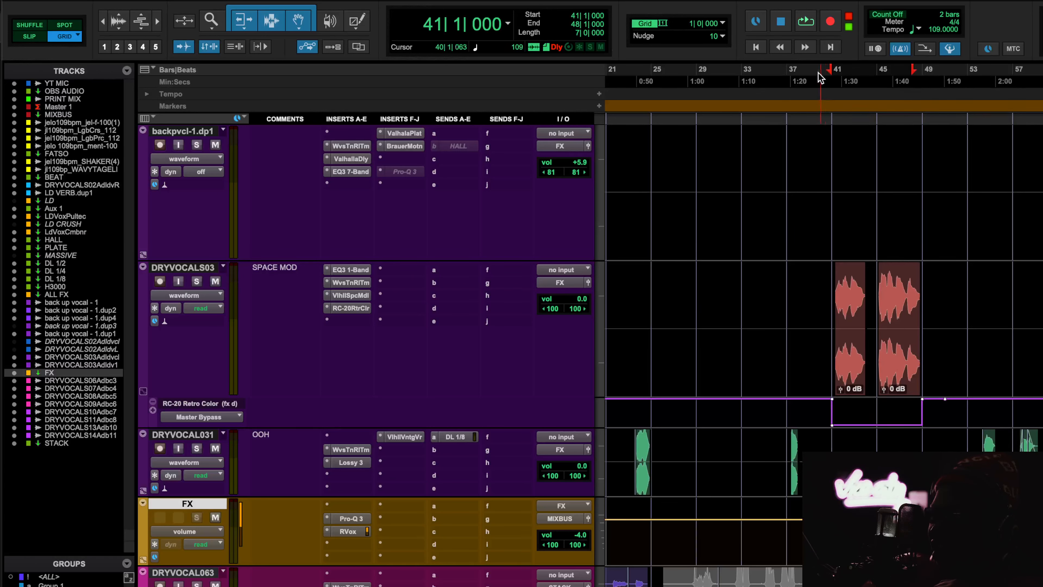
Play from bar 38 while reviewing the EQ3 1-Band, Waves Tune Real-Time and ValhallaSpaceModulator inserts on DRYVOCALS03.
left_click(801, 70)
key("space")
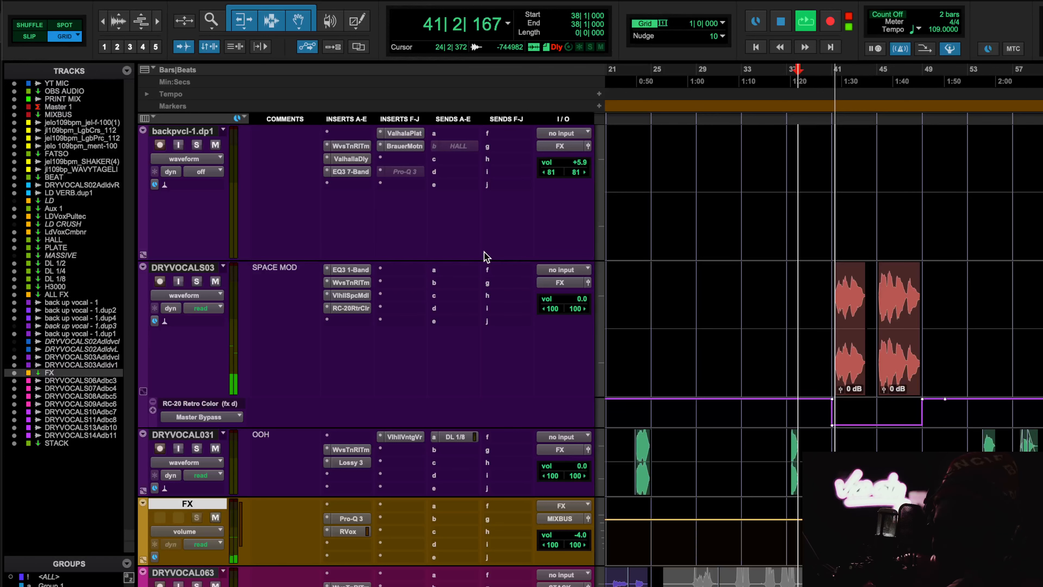
left_click(349, 272)
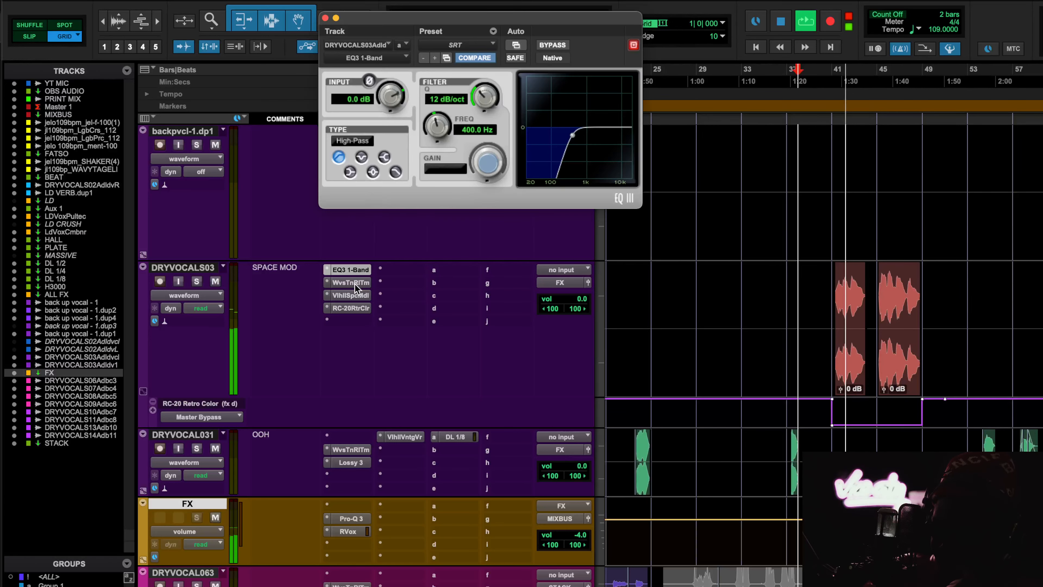
left_click(352, 283)
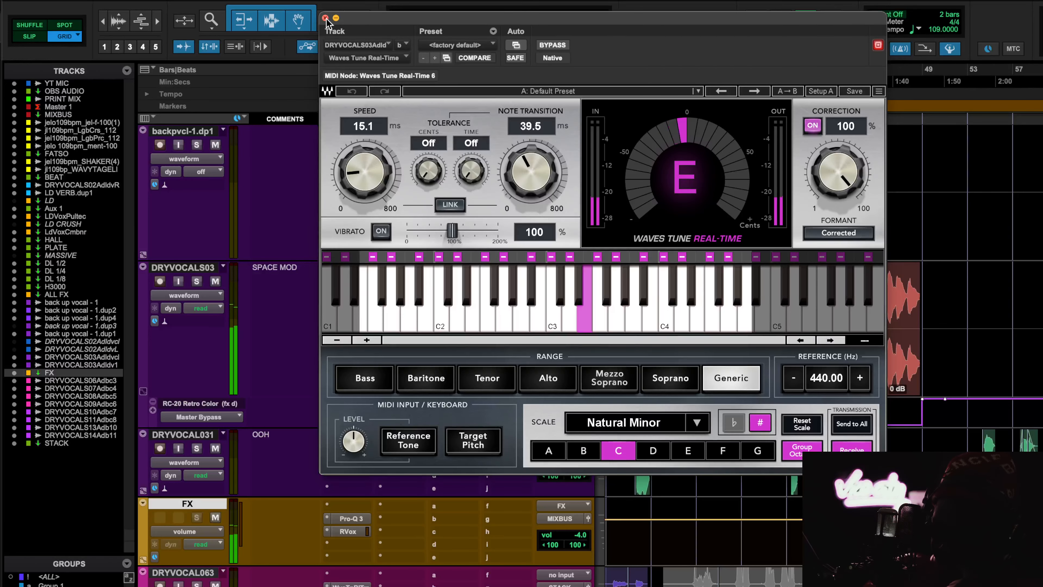
left_click(325, 18)
left_click(353, 295)
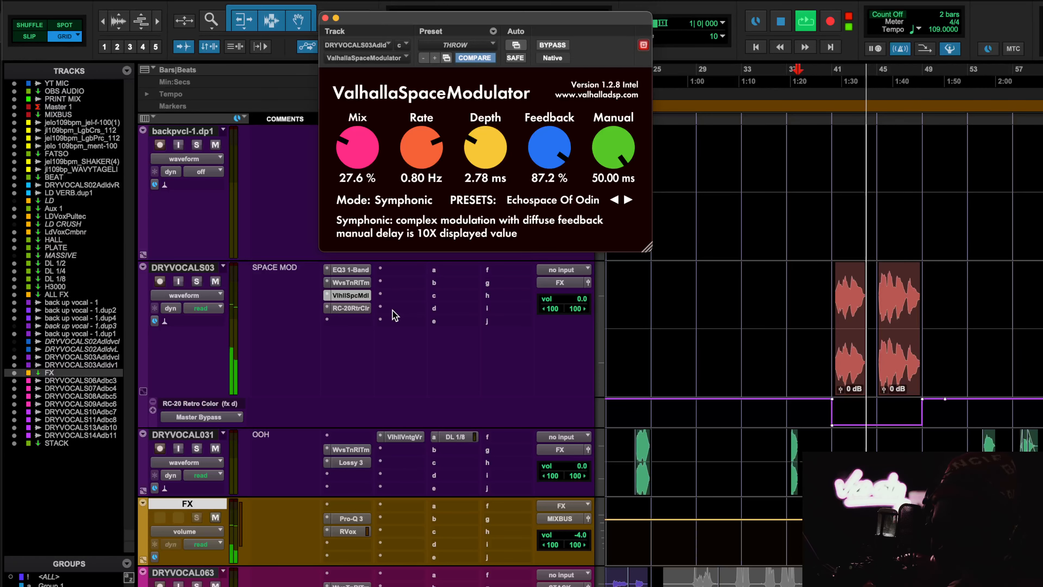
Review RC-20 Retro Color on DRYVOCALS03 during playback, follow its bypass automation past bar 49, and stop playback.
left_click(350, 307)
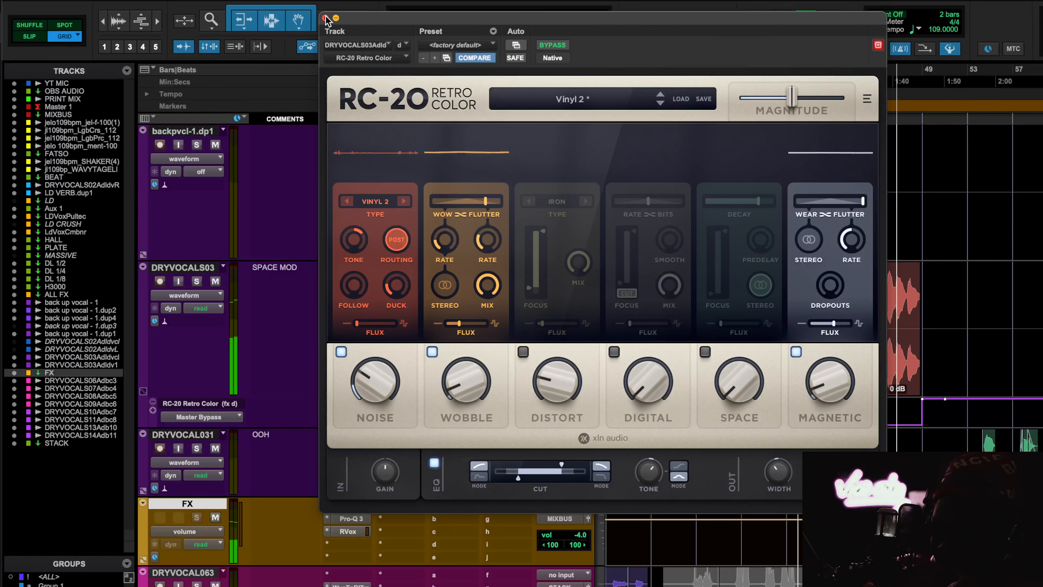
left_click(326, 18)
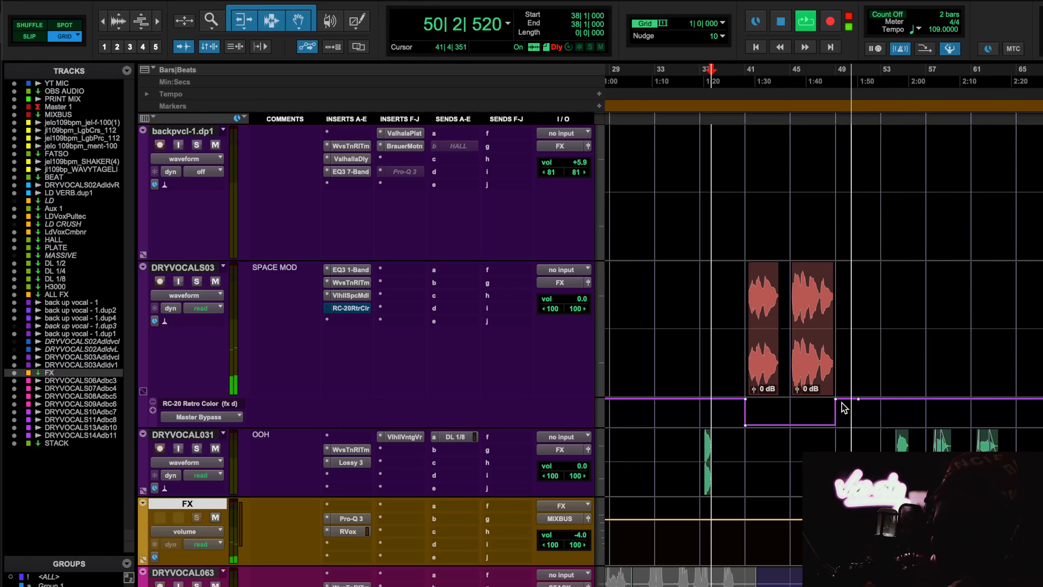
key("space")
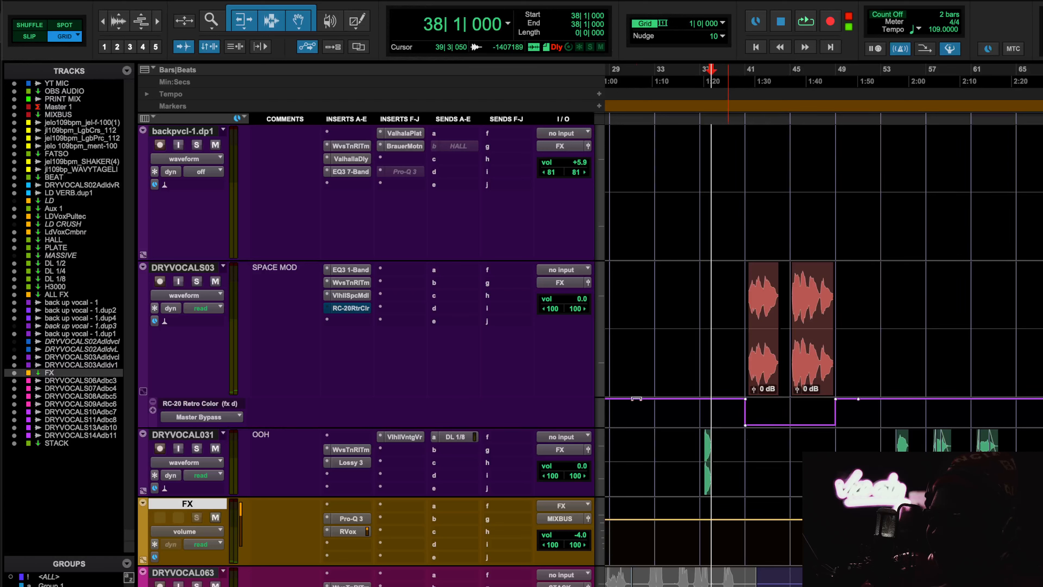
scroll(774, 423, "right", 4)
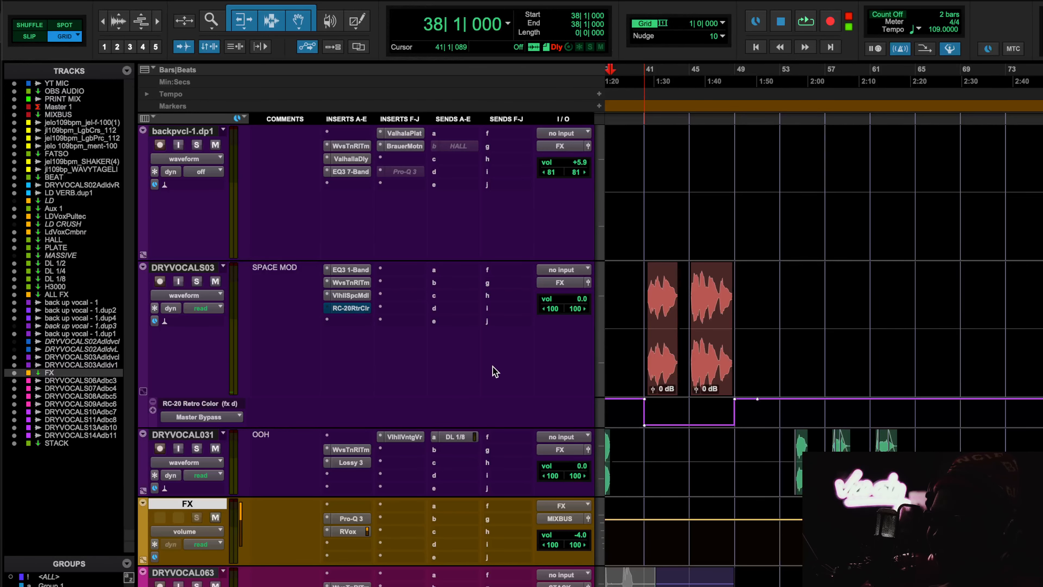
Audition DRYVOCALS03 soloed from bar 41 with ValhallaSpaceModulator bypassed and re-enabled, and stop playback.
left_click(352, 295)
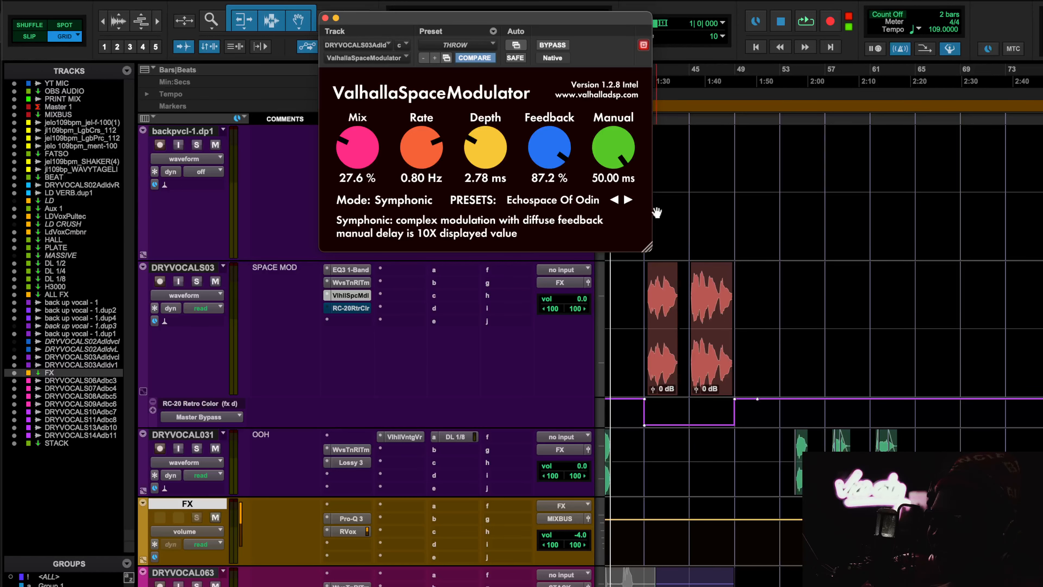
scroll(665, 246, "up", 1)
scroll(740, 283, "left", 3)
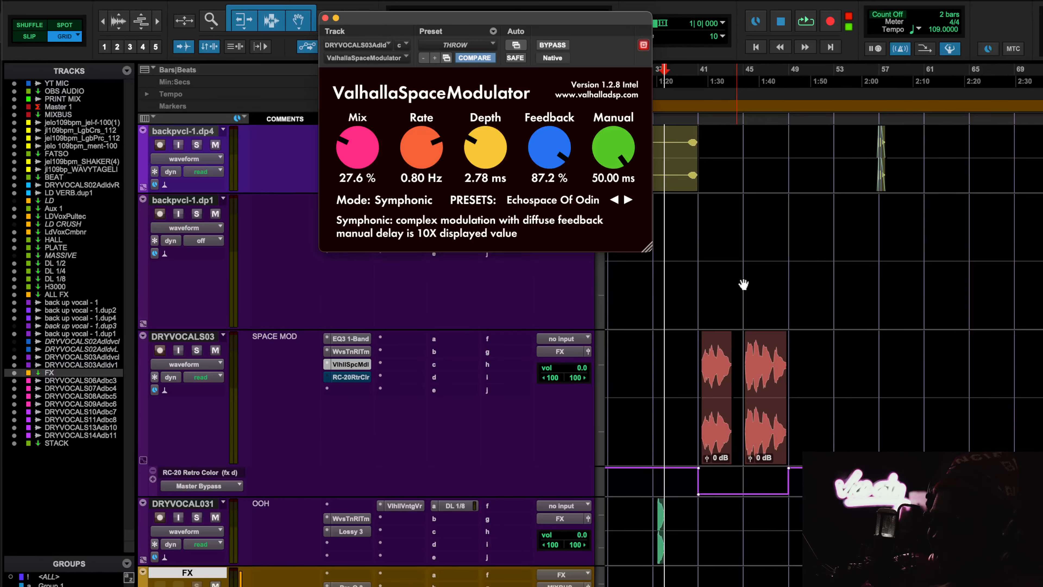
left_click(699, 84)
key("space")
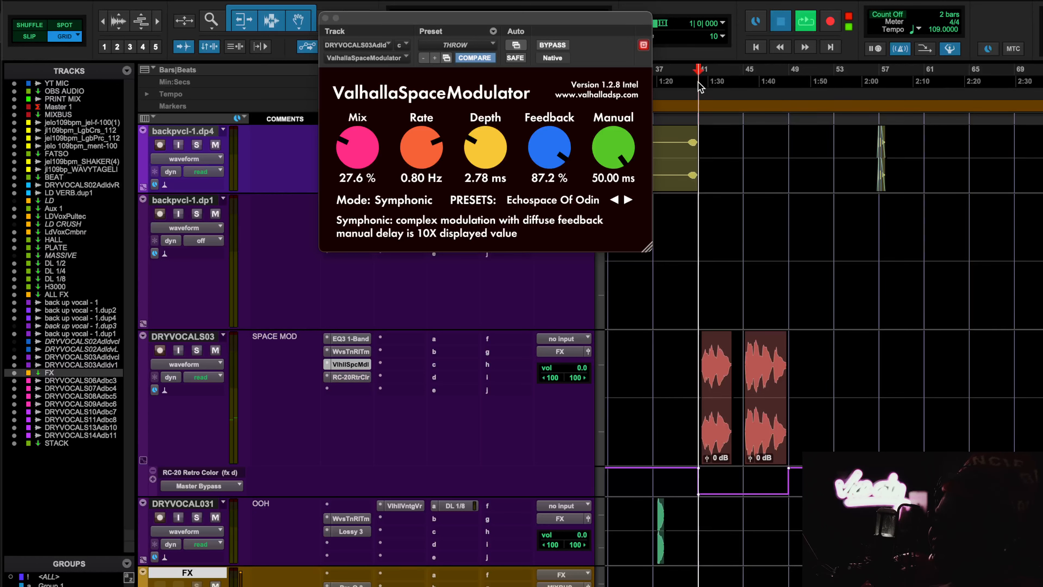
left_click(552, 45)
left_click(197, 350)
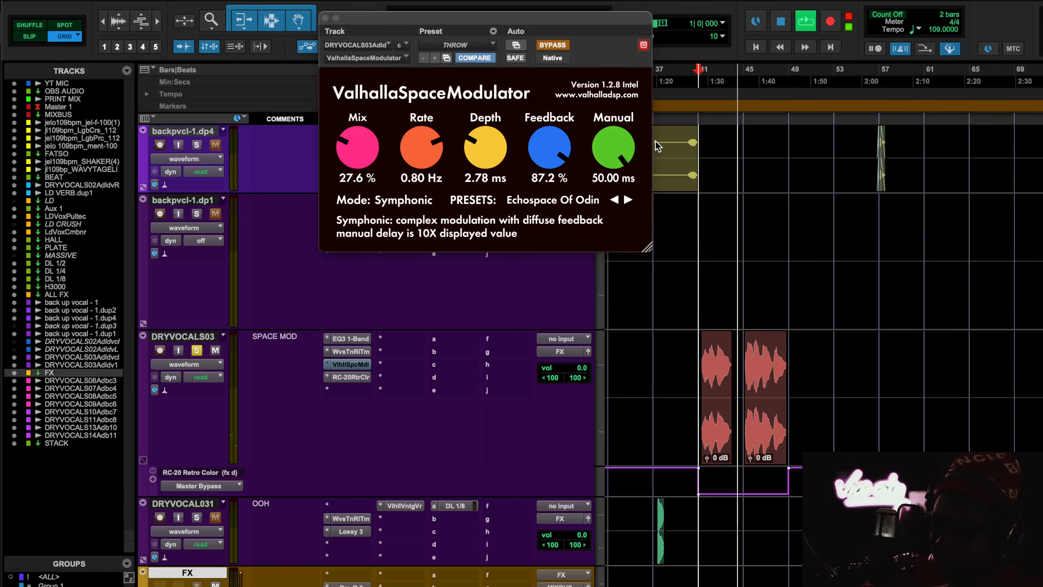
left_click(553, 45)
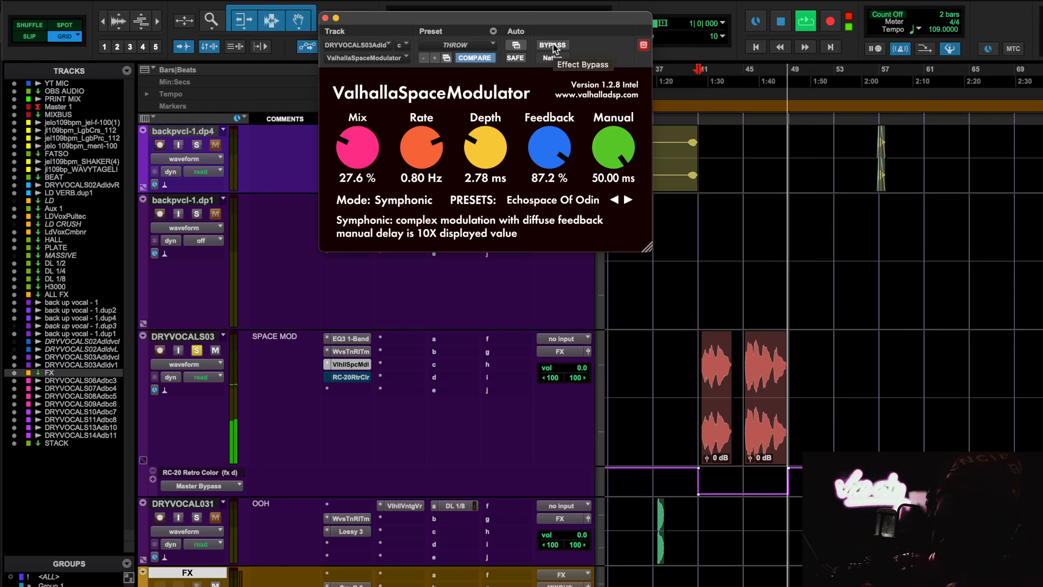
key("space")
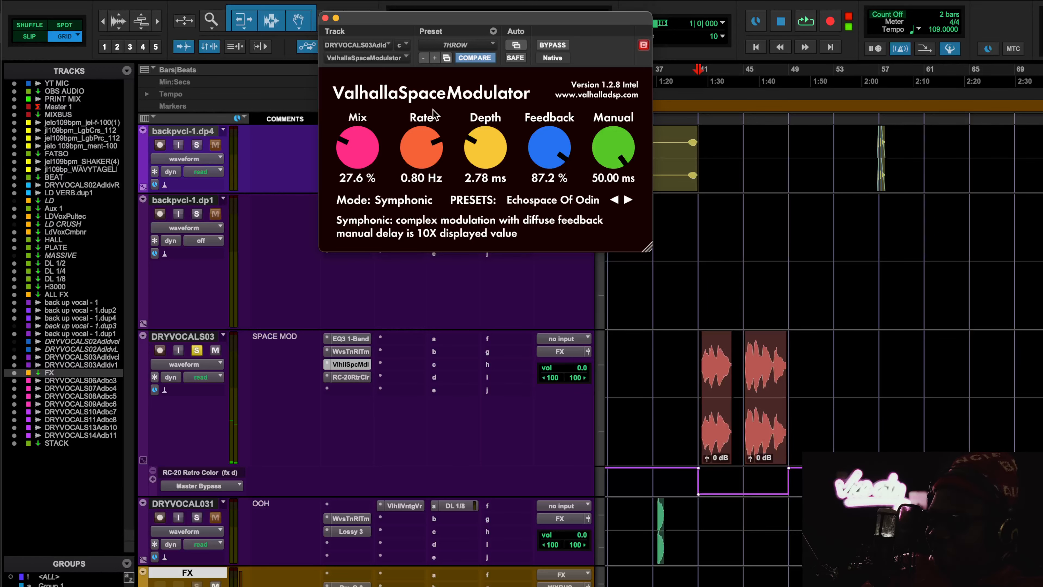
Review RC-20 Retro Color on DRYVOCALS03, close it, and look over the other background vocal and effects return tracks.
left_click(366, 378)
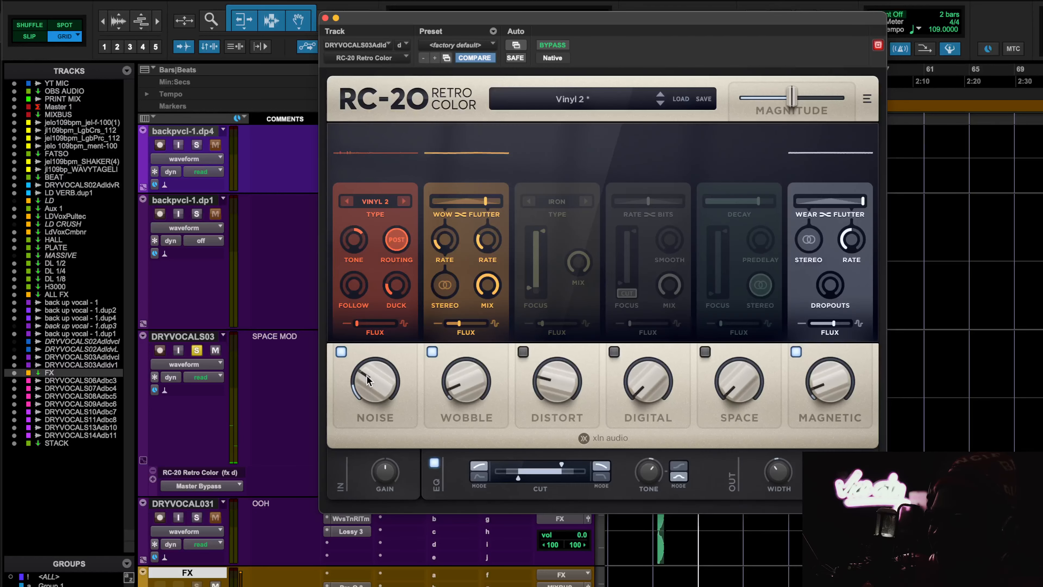
left_click(330, 18)
scroll(768, 249, "up", 4)
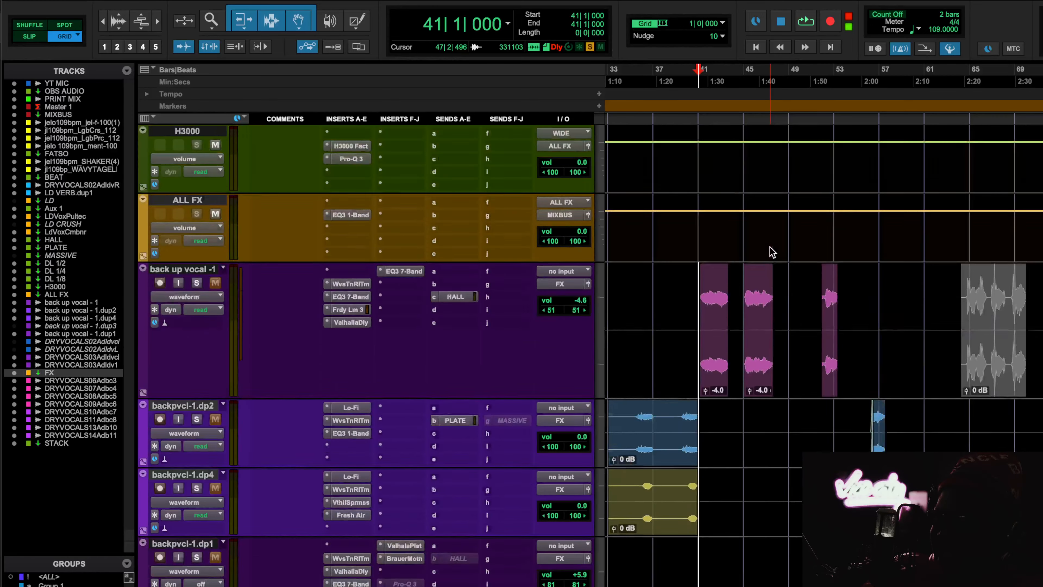
scroll(769, 249, "down", 4)
scroll(773, 251, "up", 5)
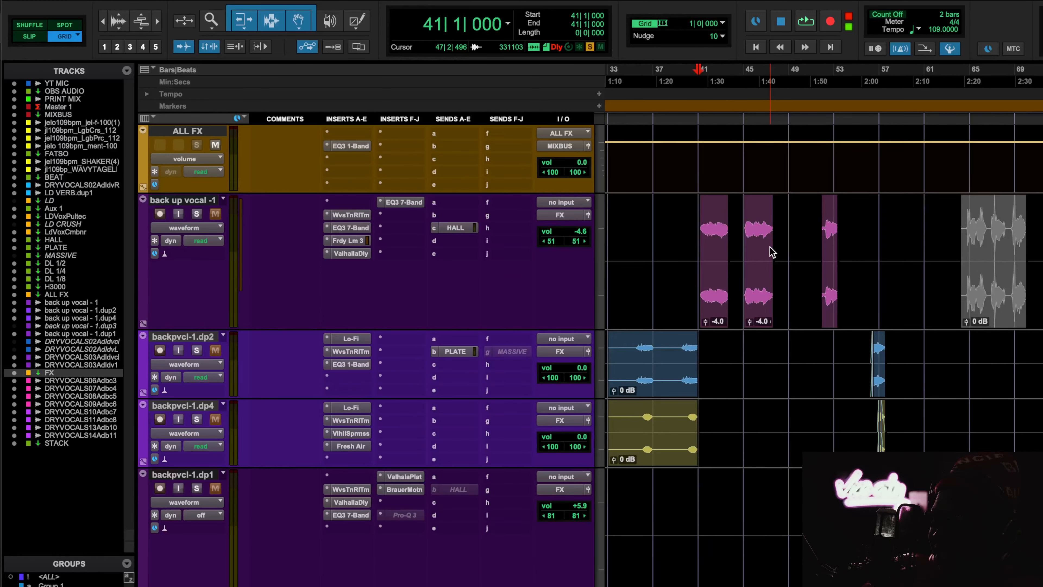
scroll(564, 420, "down", 8)
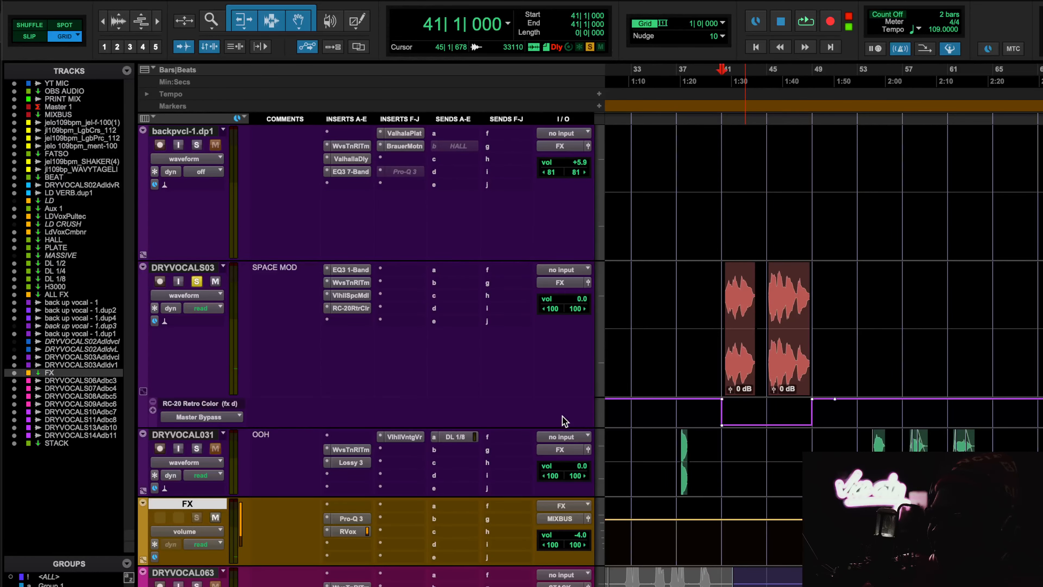
scroll(672, 309, "up", 3)
scroll(771, 478, "up", 10)
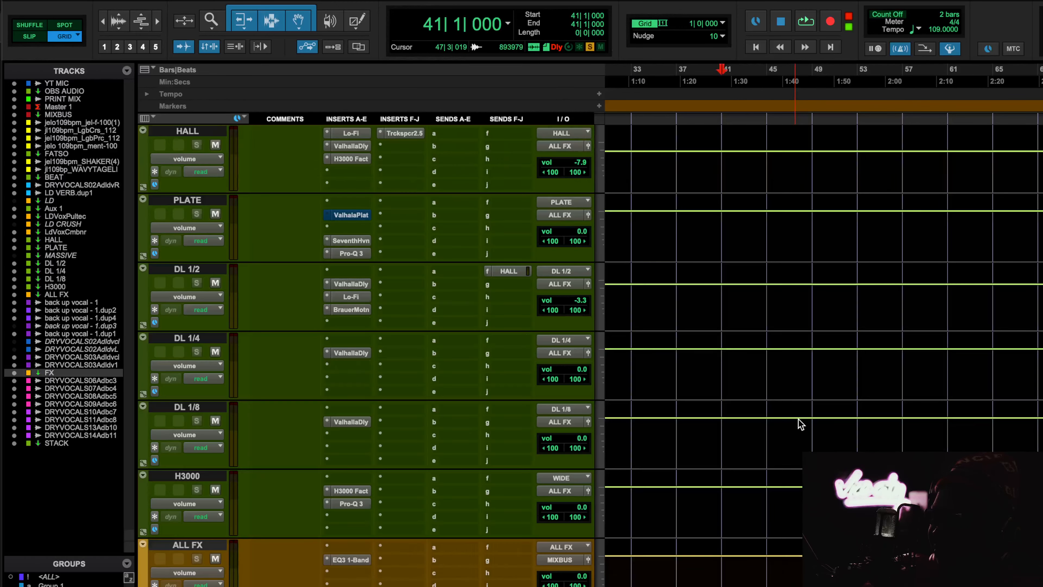
Audition the soloed back up vocal -1 track from bar 41 and restart playback from the same point.
scroll(799, 424, "down", 4)
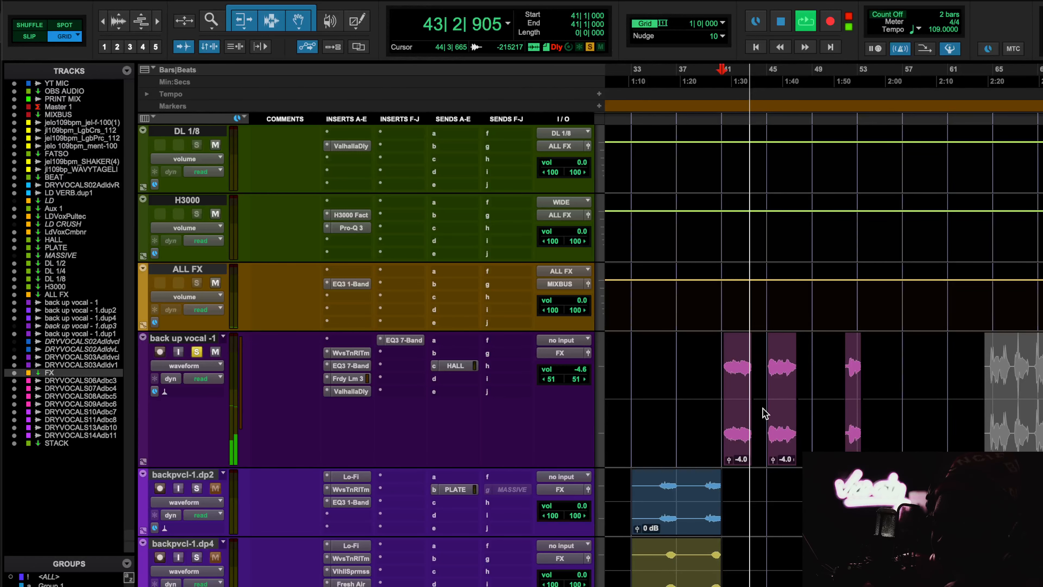
scroll(764, 415, "down", 2)
scroll(763, 412, "right", 2)
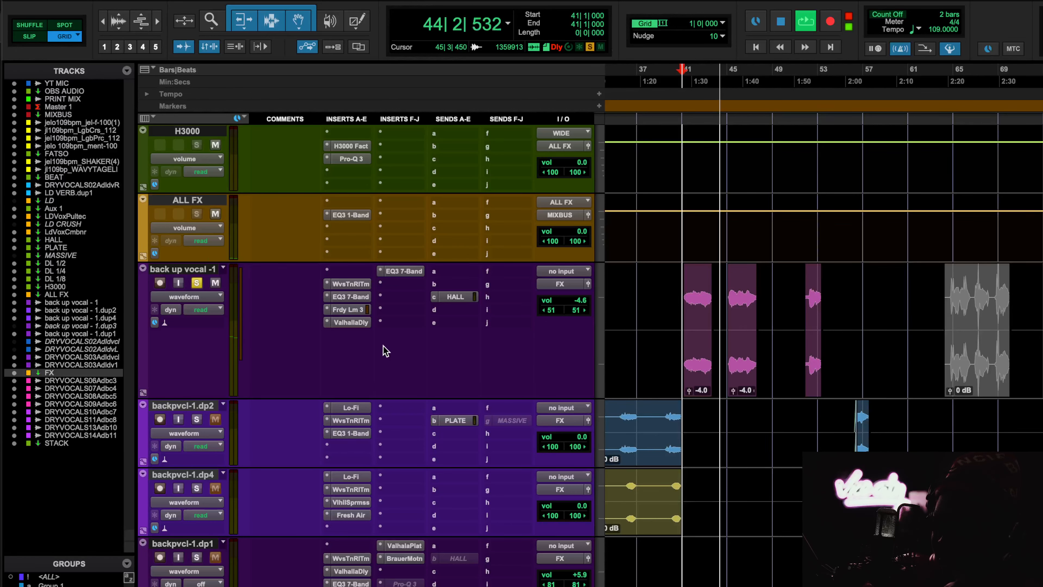
left_click(214, 282)
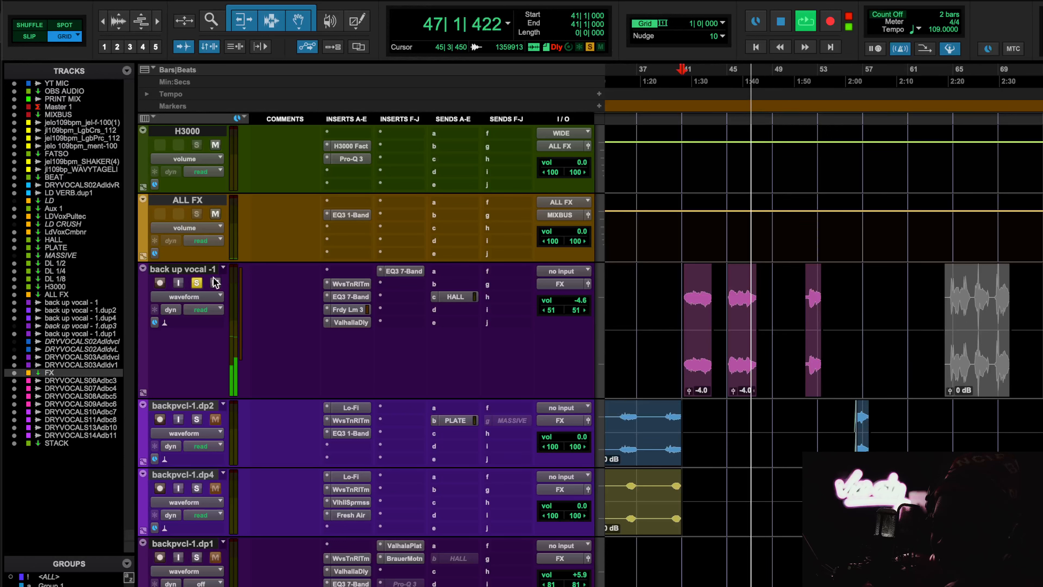
key("space")
left_click(214, 282)
key("space")
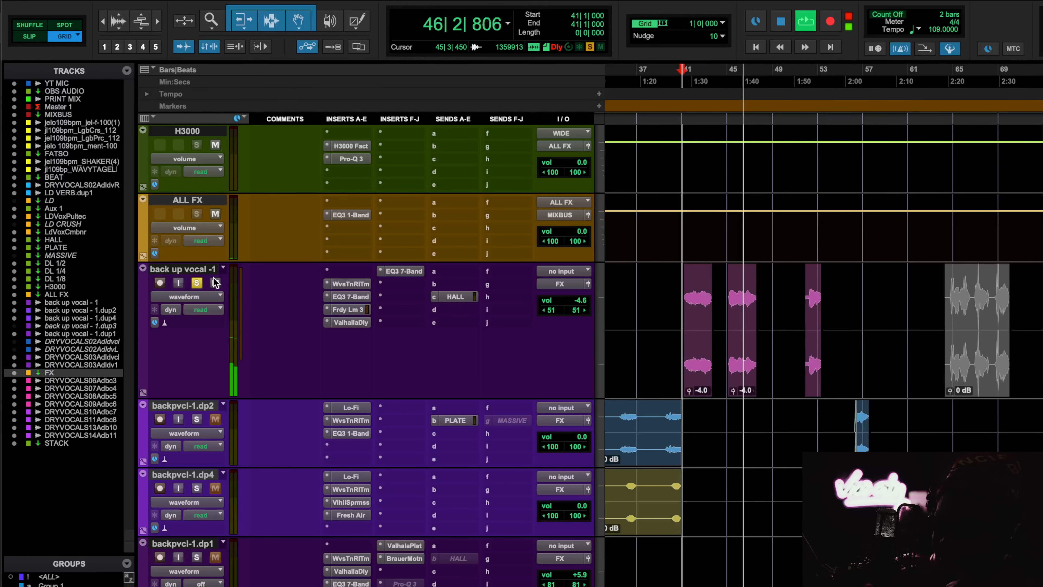
Review the ValhallaDelay settings on back up vocal -1 during playback, stop playback, and open the plug-in again.
left_click(363, 323)
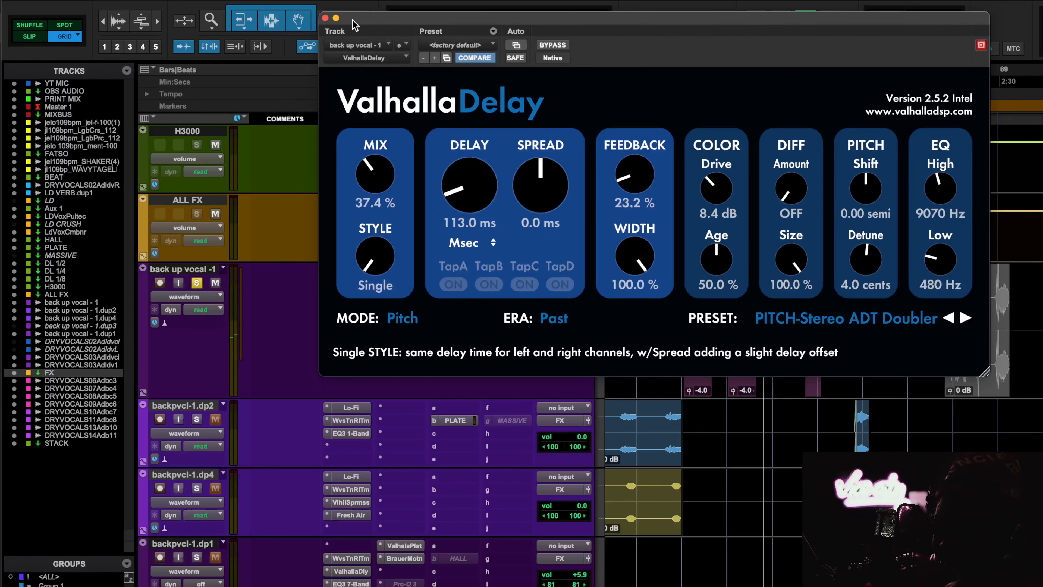
left_click(326, 19)
key("space")
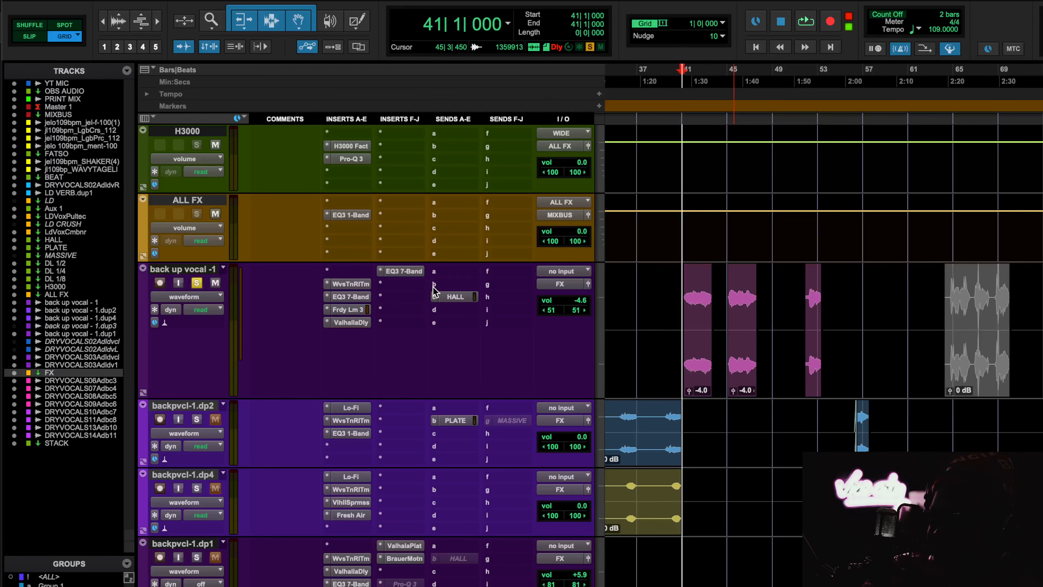
left_click(363, 324)
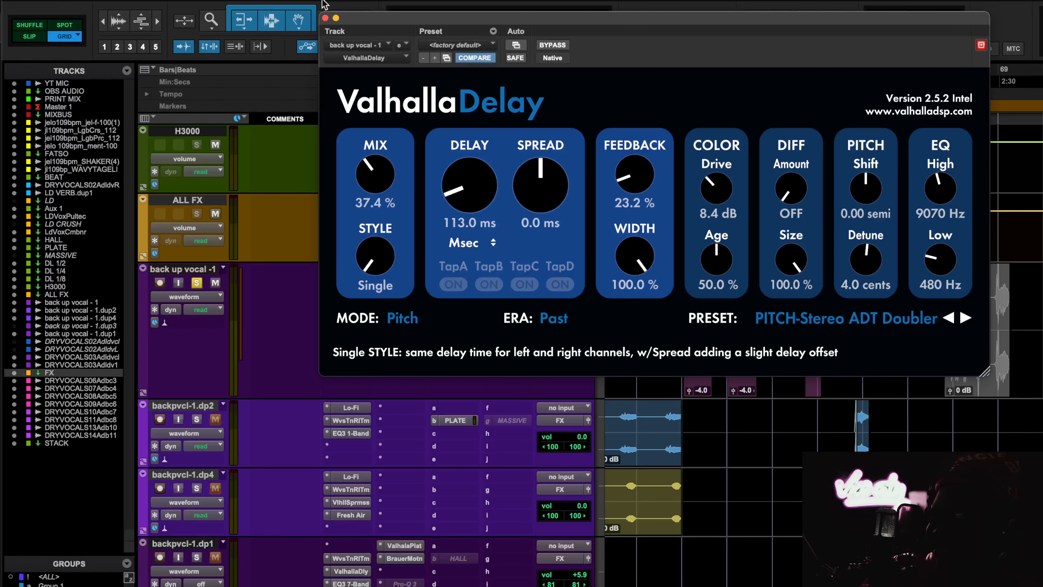
Isolate the DRYVOCAL031 OOH track and review its Lossy 3 and ValhallaVintageVerb inserts.
scroll(691, 403, "down", 10)
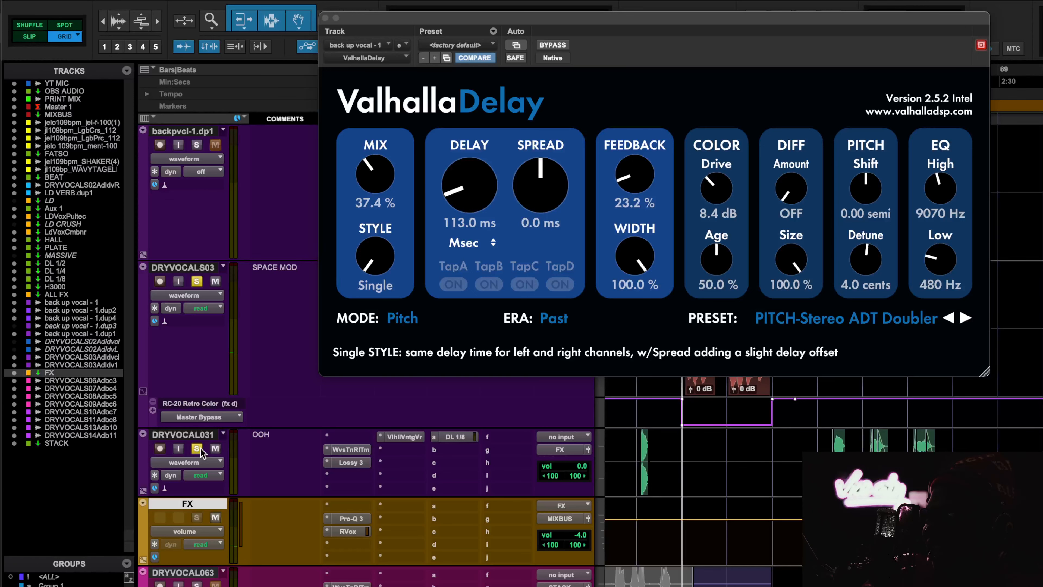
left_click(199, 270)
key("space")
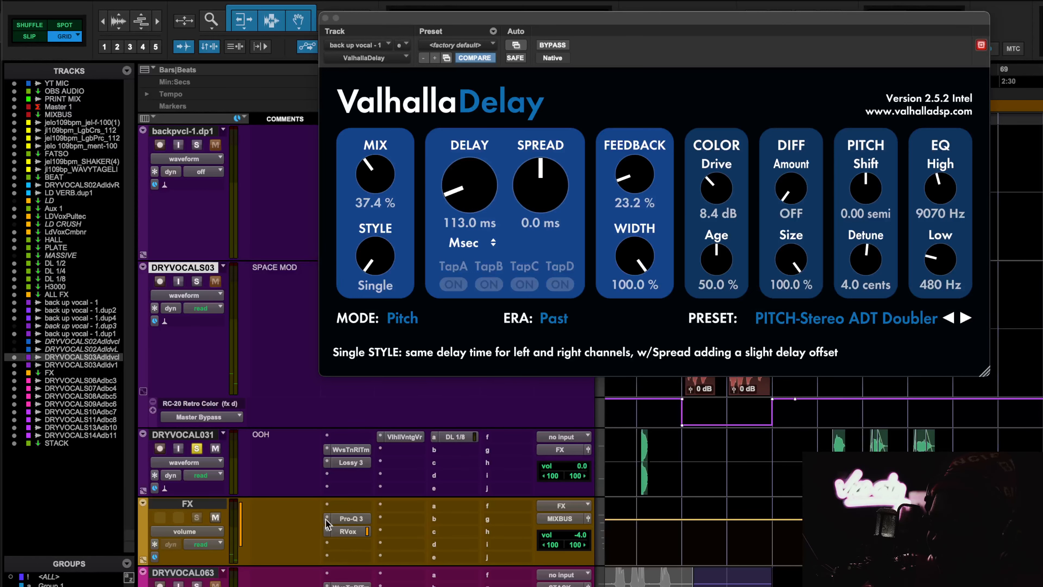
left_click(361, 461)
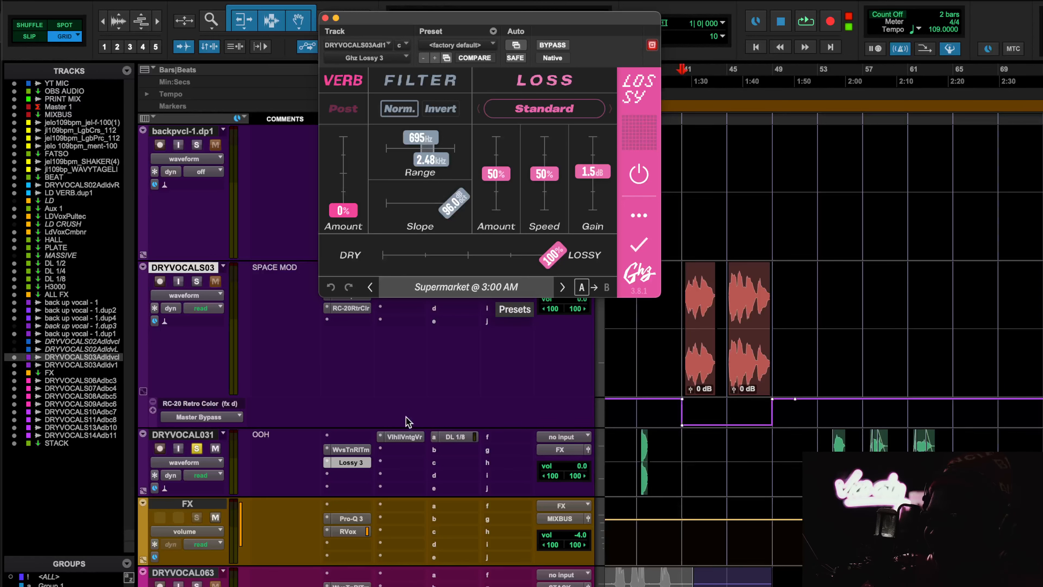
left_click(410, 435)
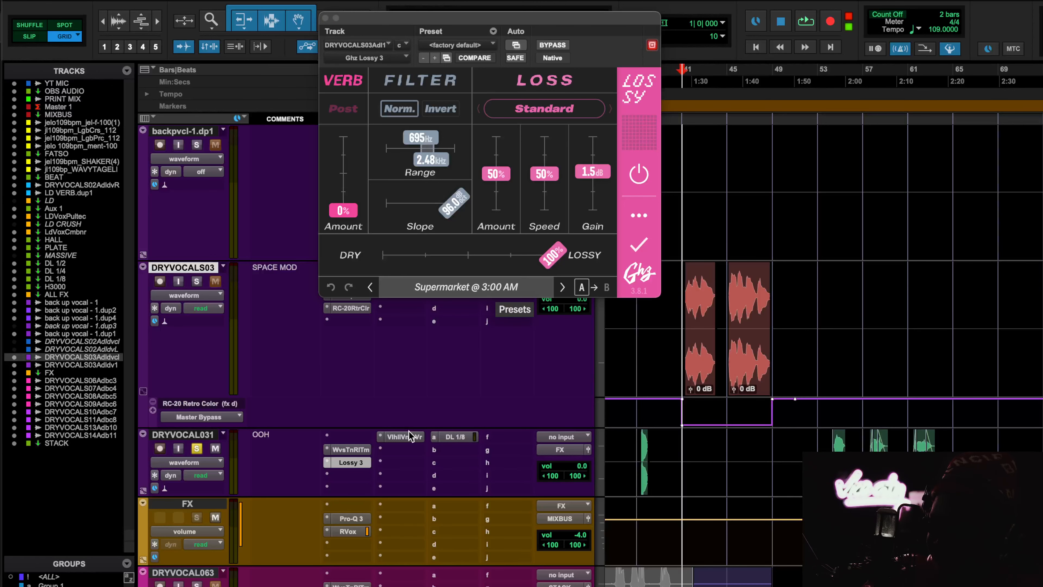
left_click(325, 18)
Play the soloed DRYVOCAL031 OOH clips from bar 16 and from bar 23.
scroll(824, 400, "down", 3)
left_click(827, 404)
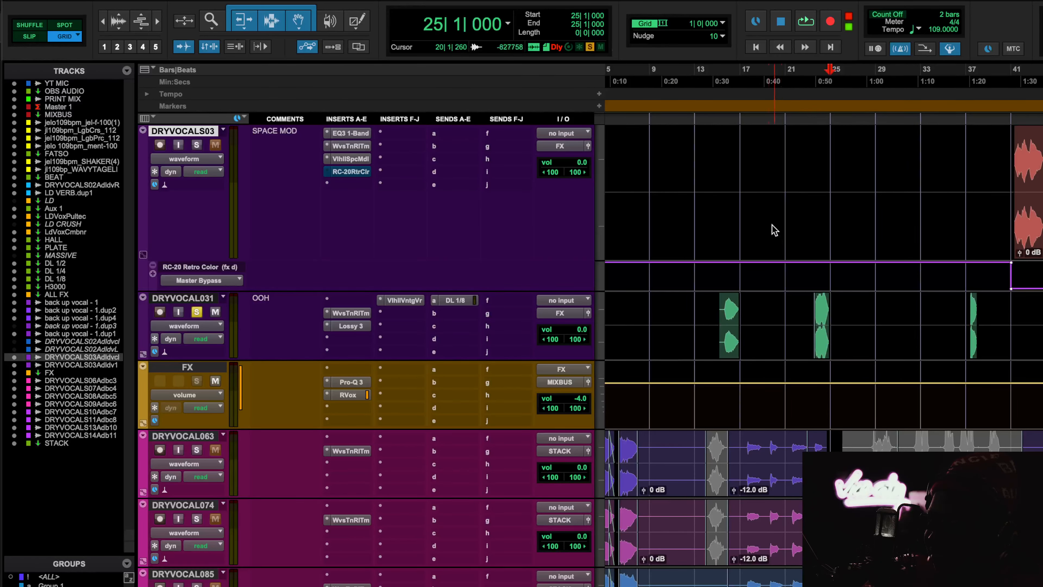
left_click(726, 91)
key("space")
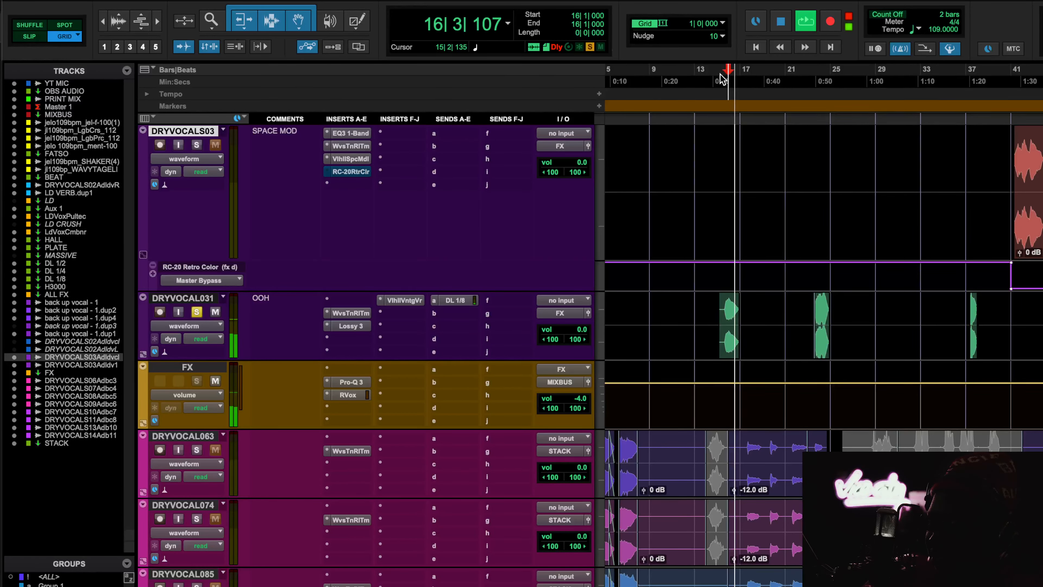
left_click(807, 74)
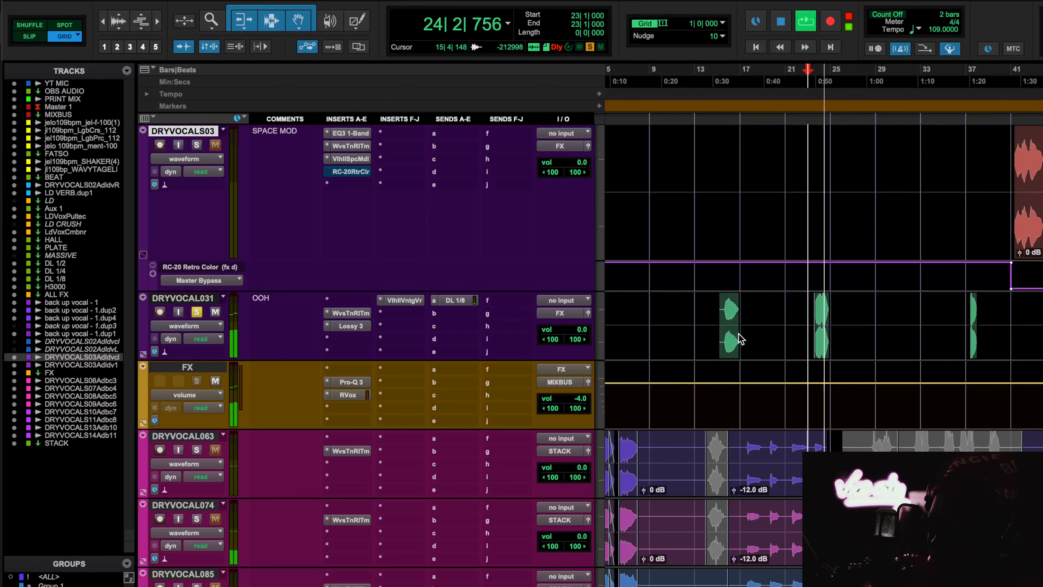
Audition the following DRYVOCAL031 OOH clips from bar 37 and from bar 54.
scroll(739, 339, "up", 5)
scroll(739, 338, "right", 4)
left_click(845, 75)
scroll(900, 247, "down", 5)
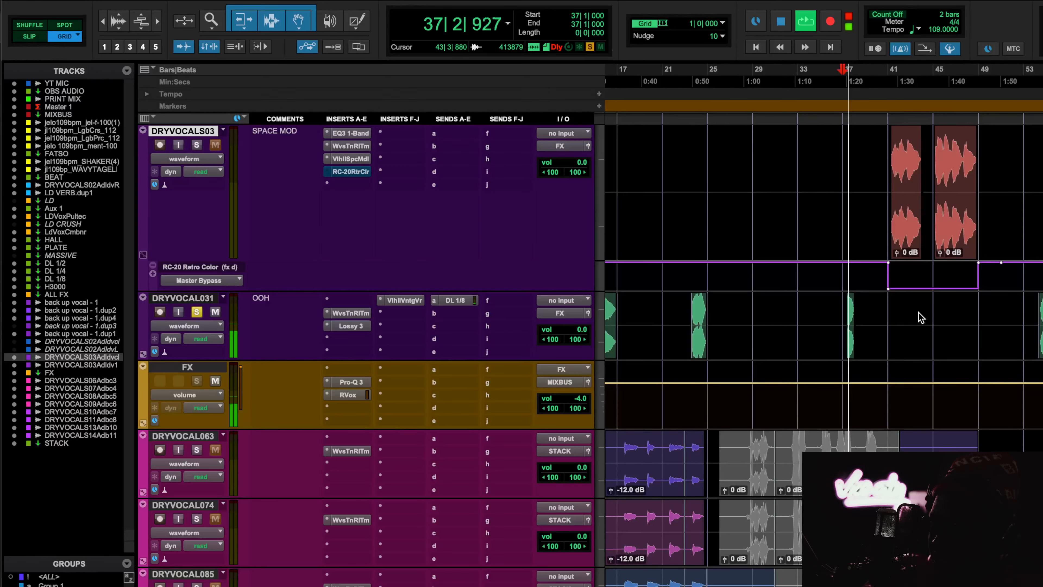
scroll(923, 288, "right", 4)
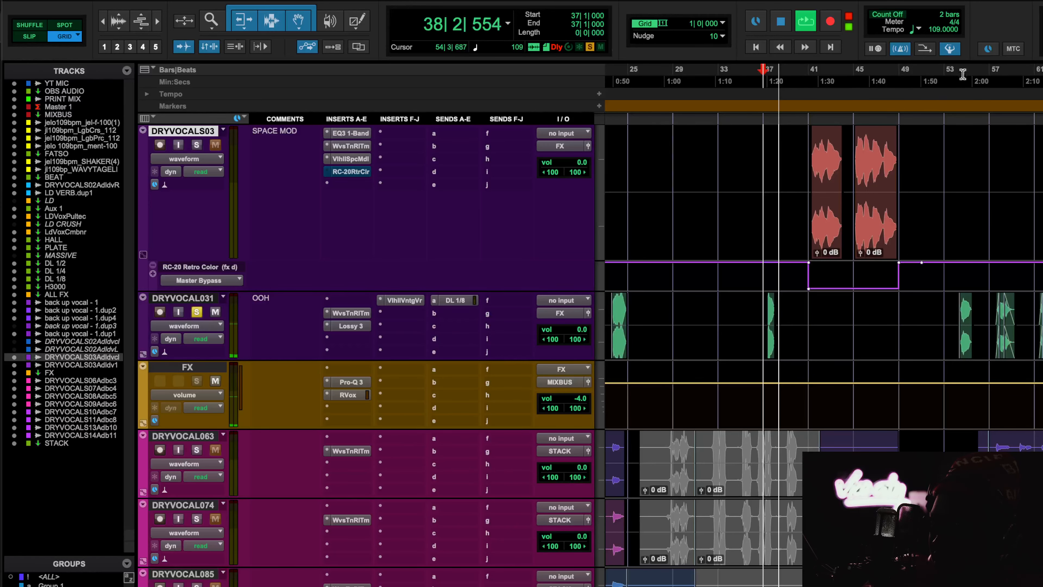
left_click(954, 76)
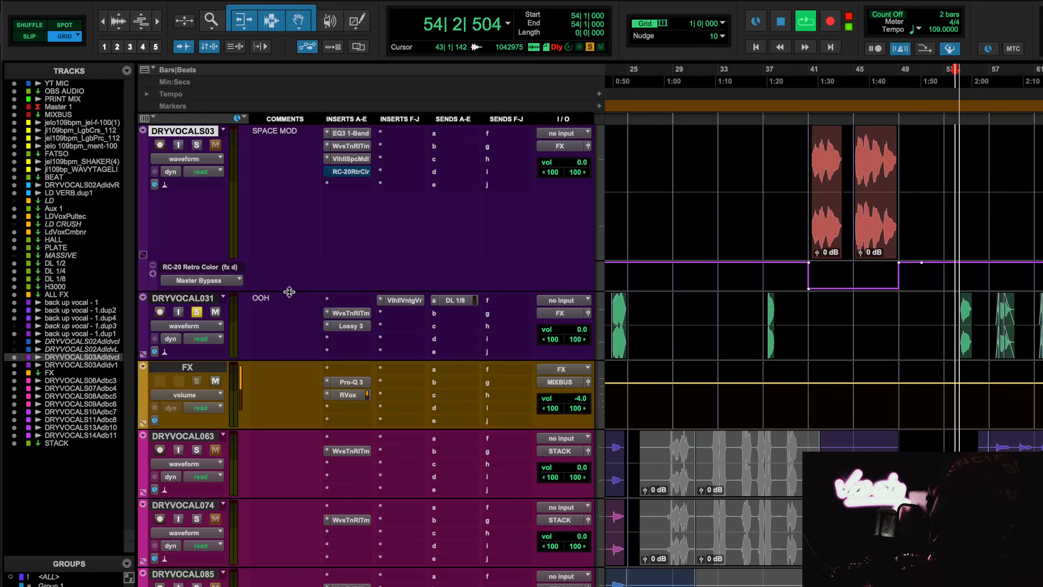
Compare DRYVOCAL031 in the full mix and soloed, clear its solo, and stop playback.
left_click(197, 314)
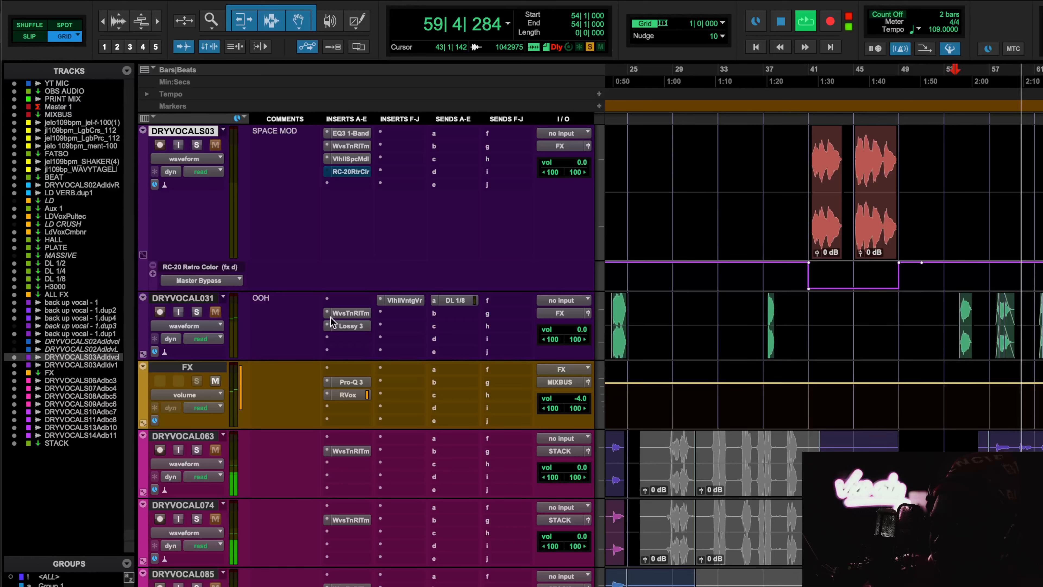
left_click(199, 314)
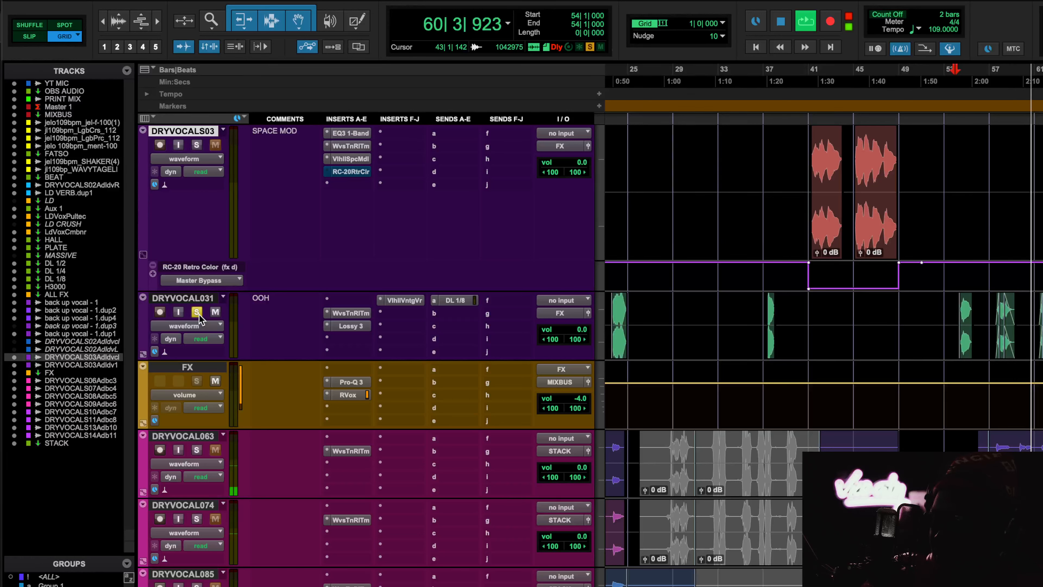
left_click(199, 315)
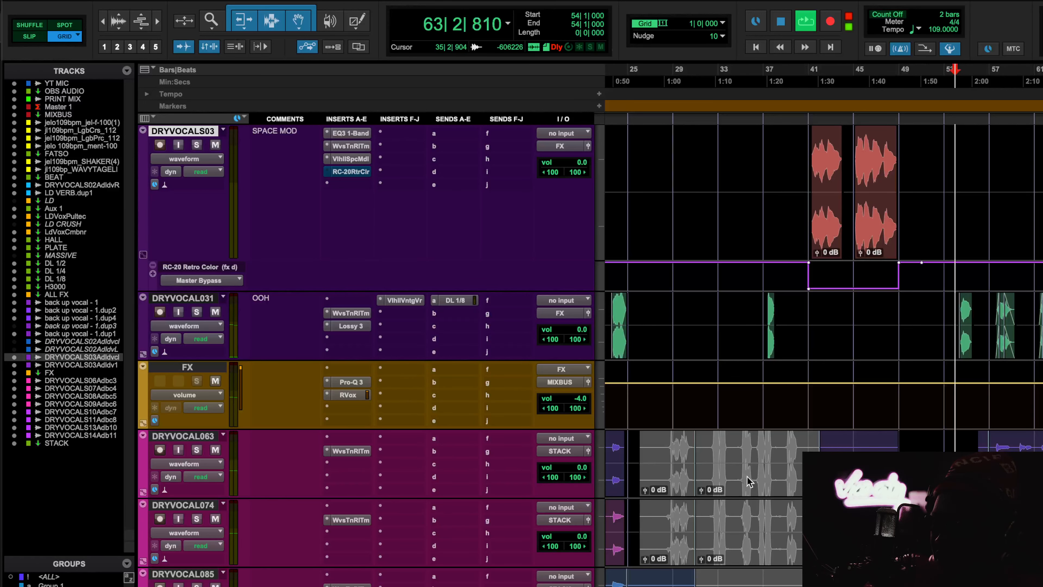
key("space")
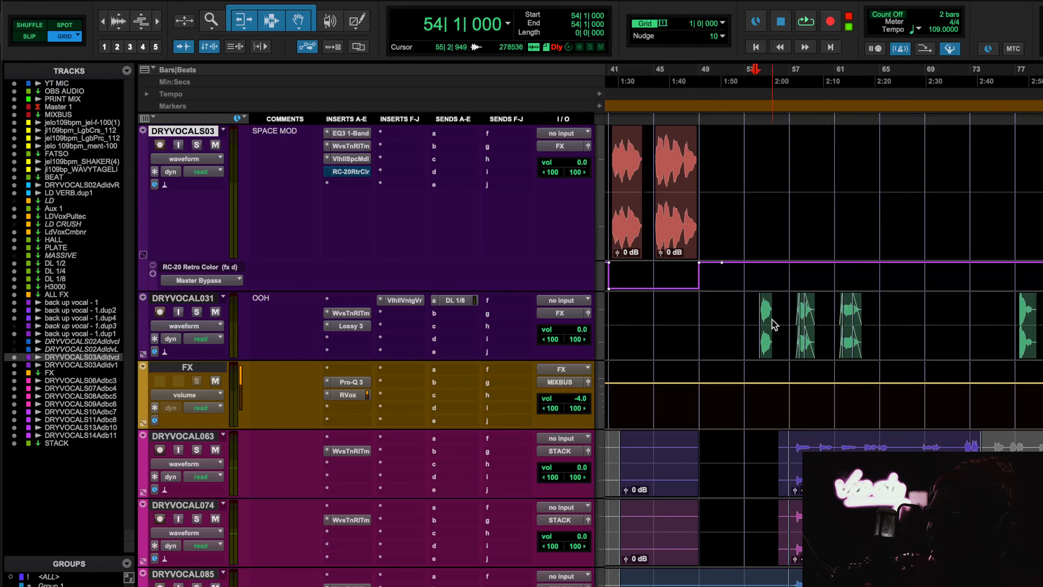
Select bars 54 to 65 on DRYVOCAL031 and show the additional settings of its Lossy 3 insert.
left_click_drag(882, 305, 760, 319)
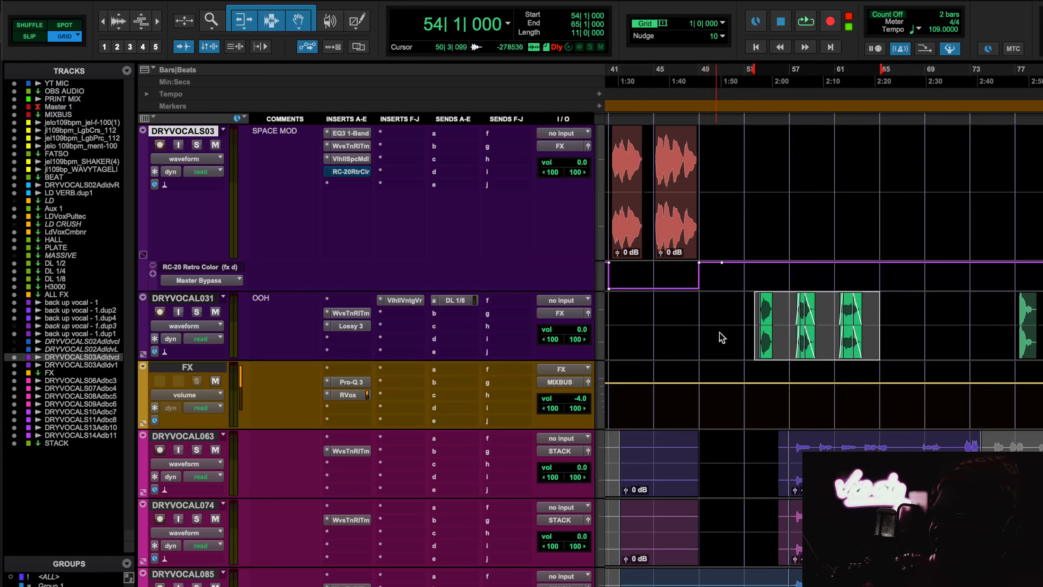
left_click(349, 326)
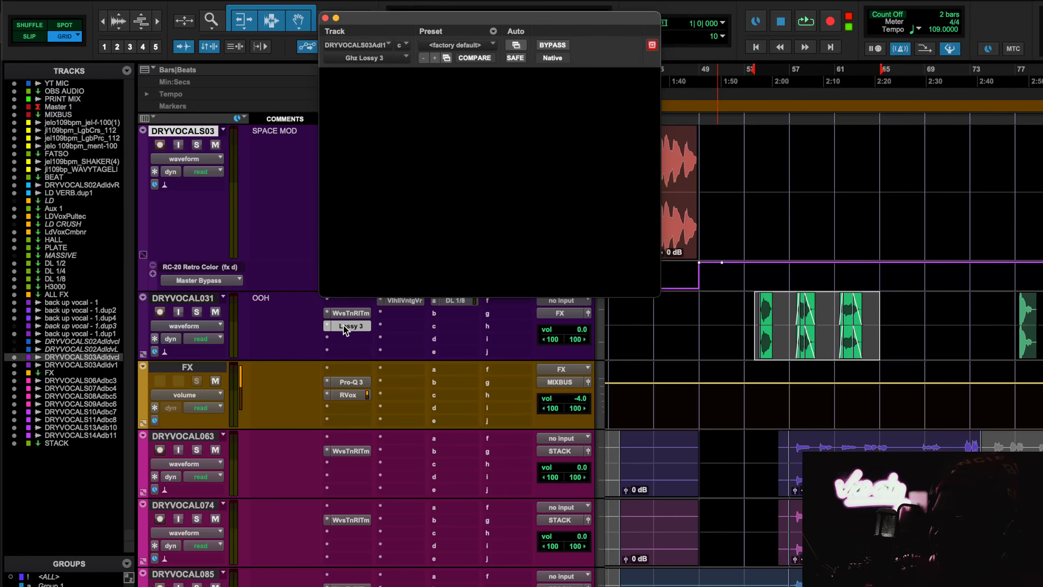
left_click(640, 213)
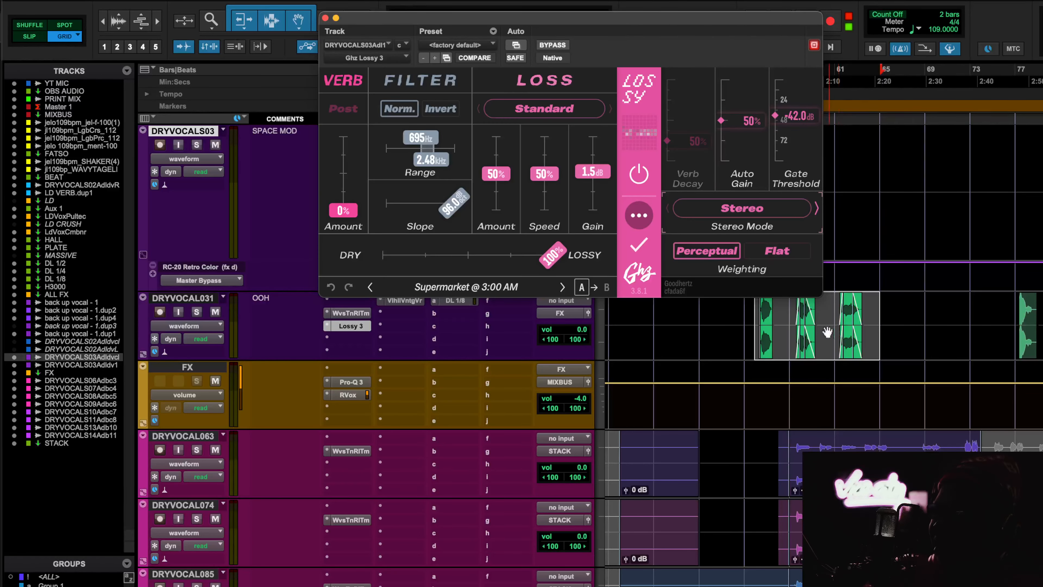
Examine the DRYVOCAL031 OOH clips between bars 54 and 65 up close, including their fades and clip gain.
key("t")
key("t")
scroll(787, 341, "right", 2)
scroll(786, 338, "left", 2)
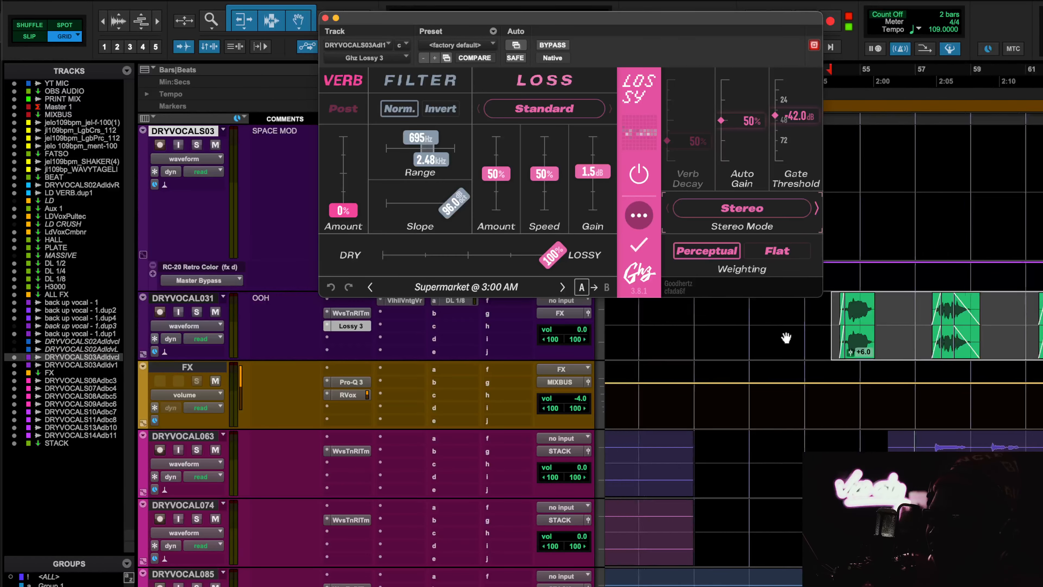
key("t")
scroll(786, 338, "right", 8)
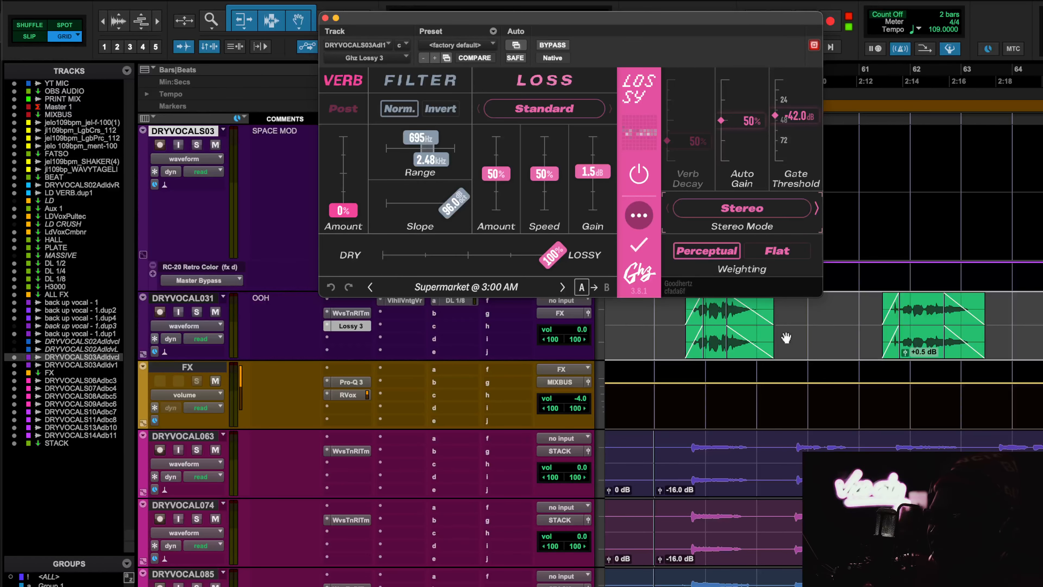
scroll(950, 325, "left", 6)
scroll(951, 327, "up", 3)
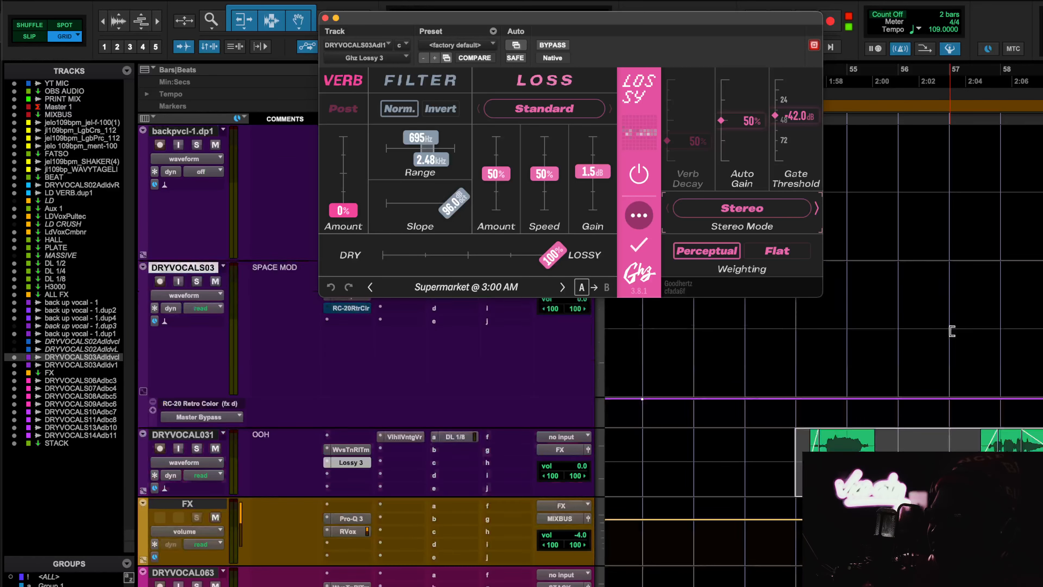
scroll(951, 327, "right", 3)
scroll(951, 327, "down", 3)
scroll(943, 340, "right", 2)
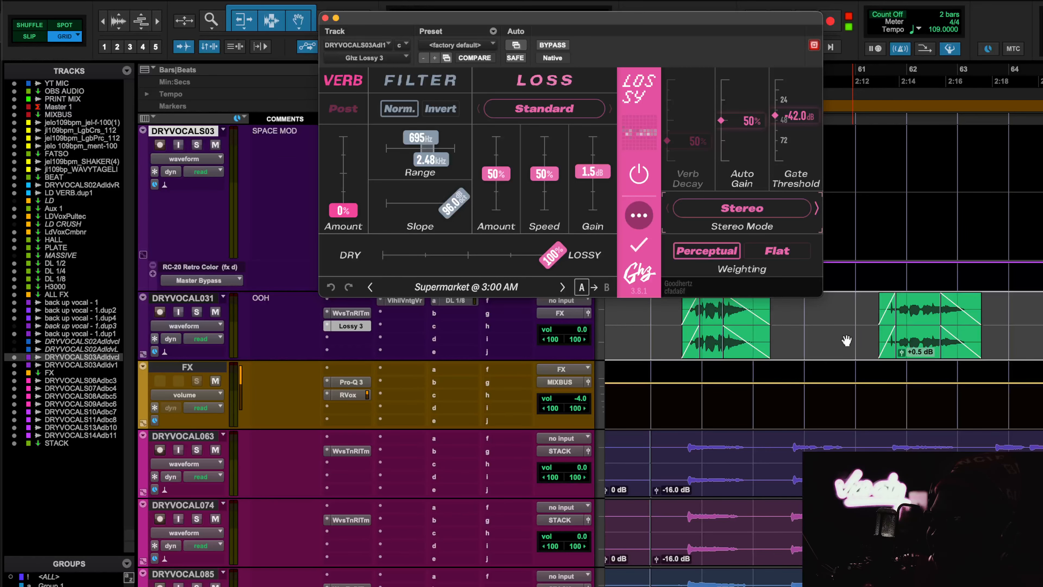
scroll(847, 340, "left", 1)
scroll(813, 349, "left", 5)
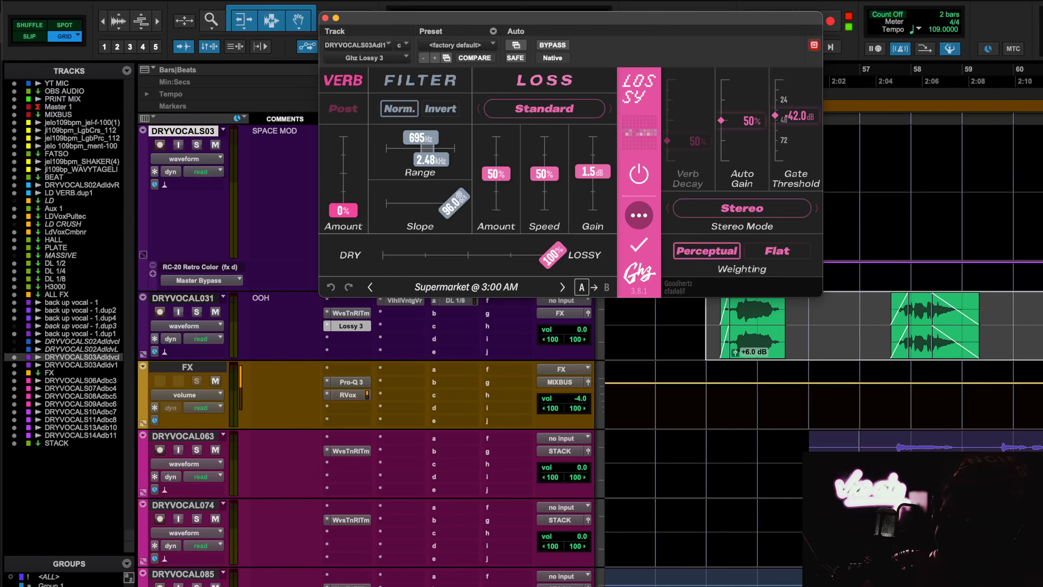
Review the Pro-Q 3 insert on the FX bus and the RC-20 Retro Color insert on DRYVOCALS03, closing each one.
left_click(353, 377)
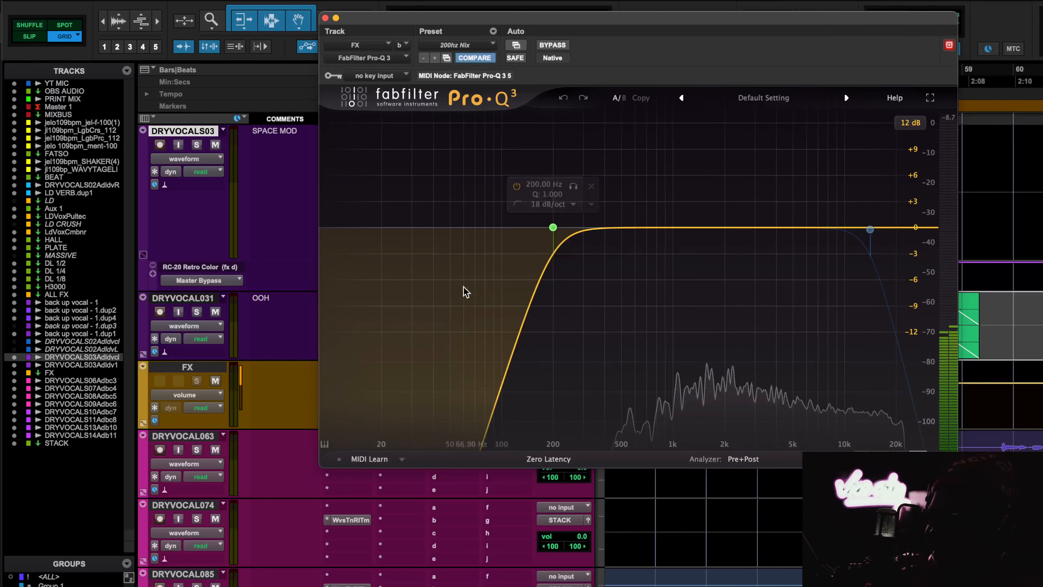
left_click(325, 18)
scroll(459, 306, "up", 5)
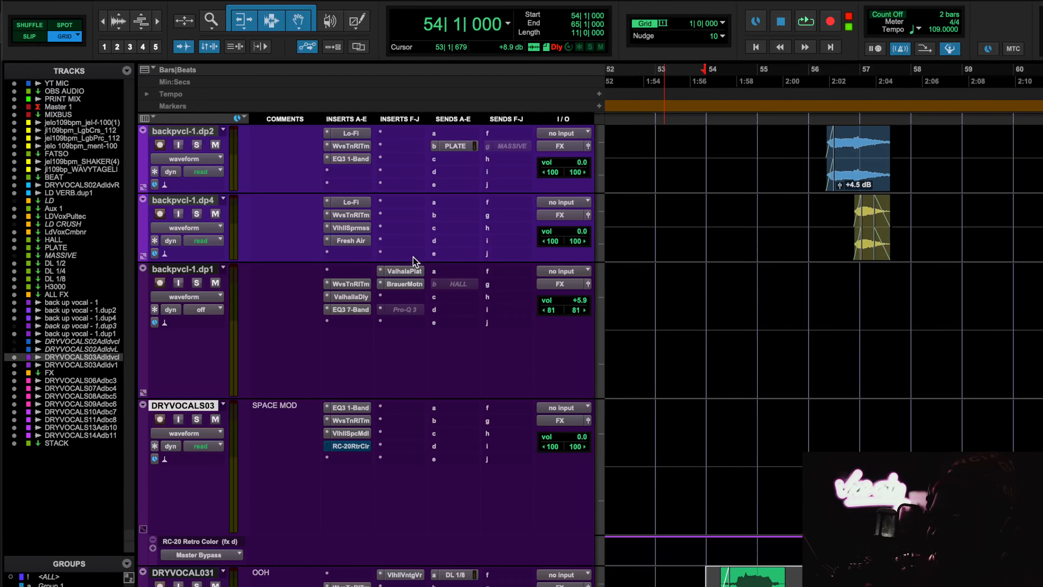
left_click(358, 447)
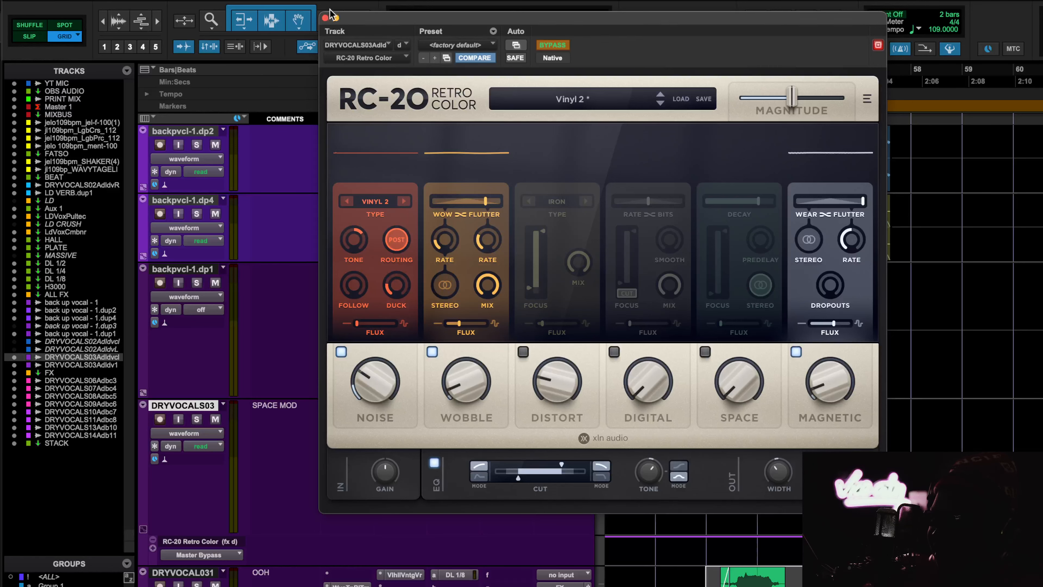
left_click(325, 18)
Show the RVox insert settings on the FX bus.
scroll(378, 331, "down", 3)
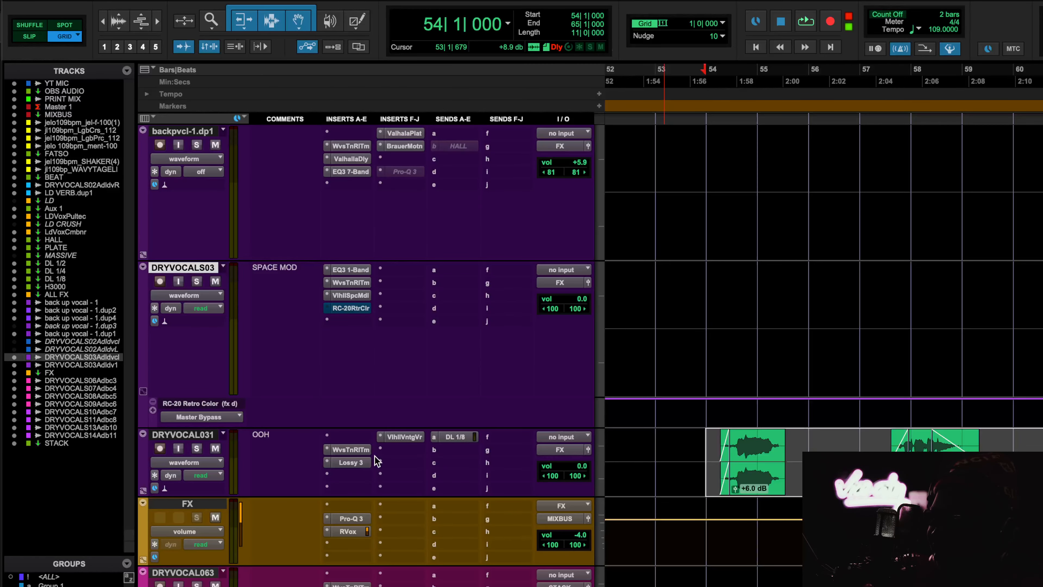
scroll(375, 456, "down", 5)
scroll(382, 301, "up", 5)
left_click(348, 531)
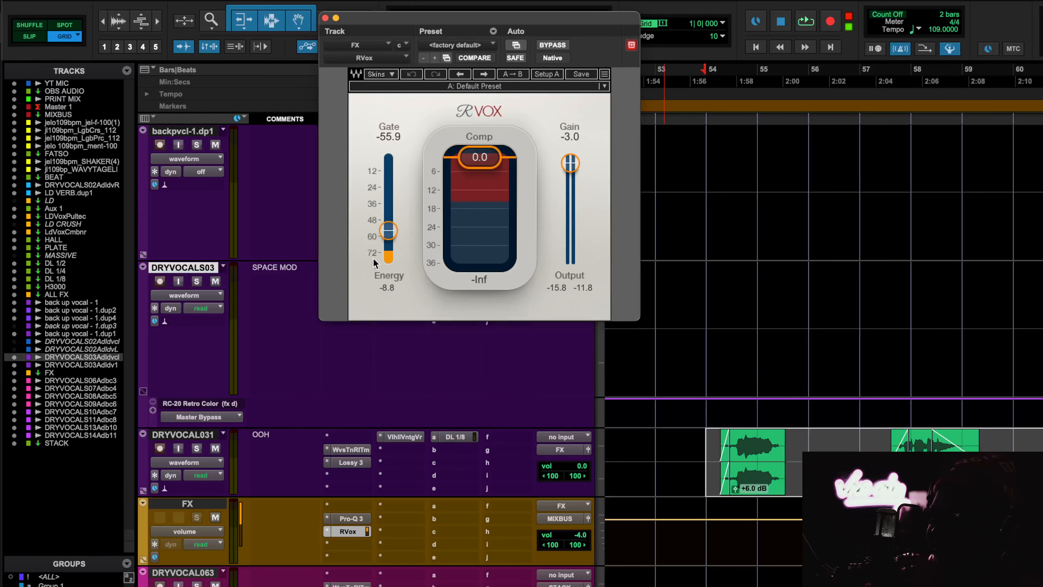